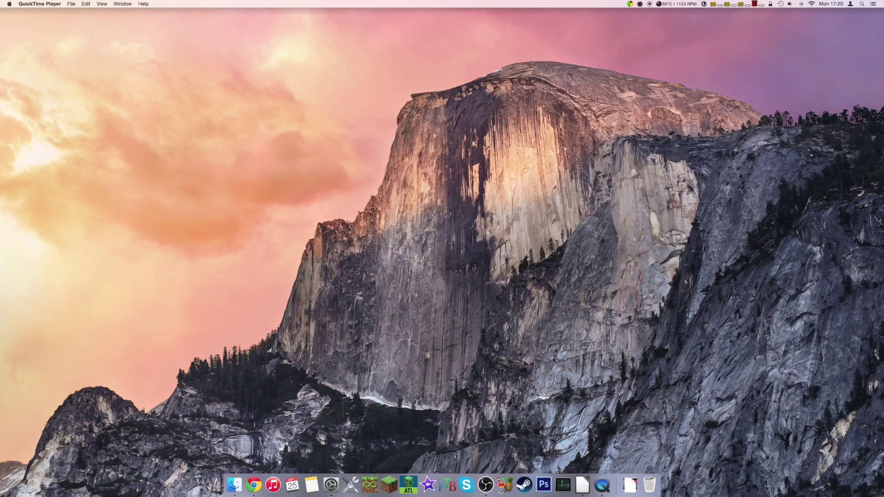
Step: Look over the system status utilities for activity, temperature, Soundflower audio routing and MemoryFreer memory usage
{"action": "left_click", "coordinate": [713, 4]}
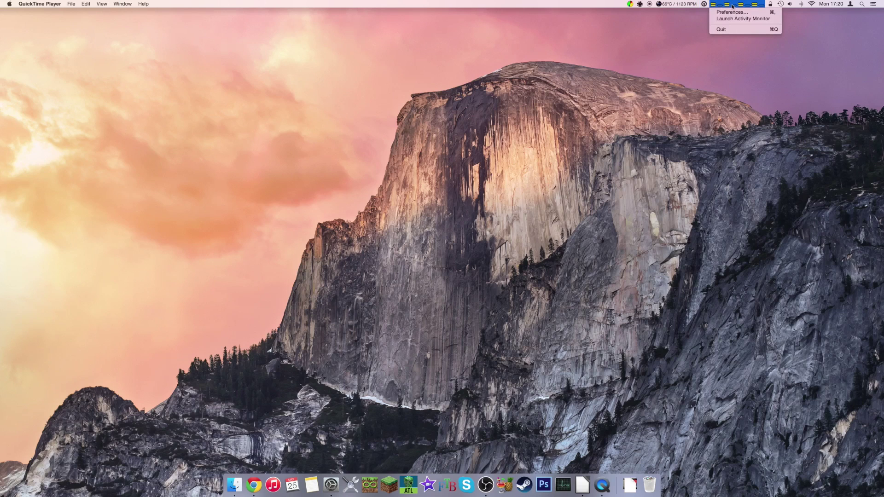
{"action": "left_click", "coordinate": [684, 5]}
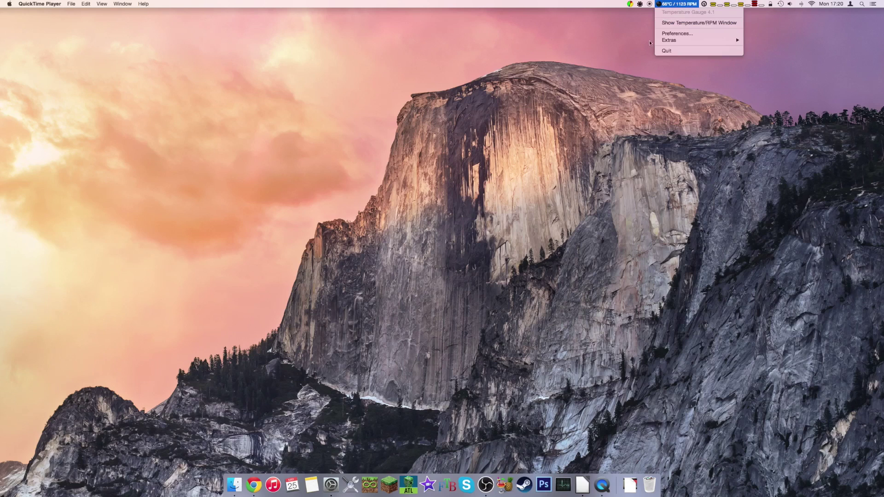
{"action": "left_click", "coordinate": [649, 6]}
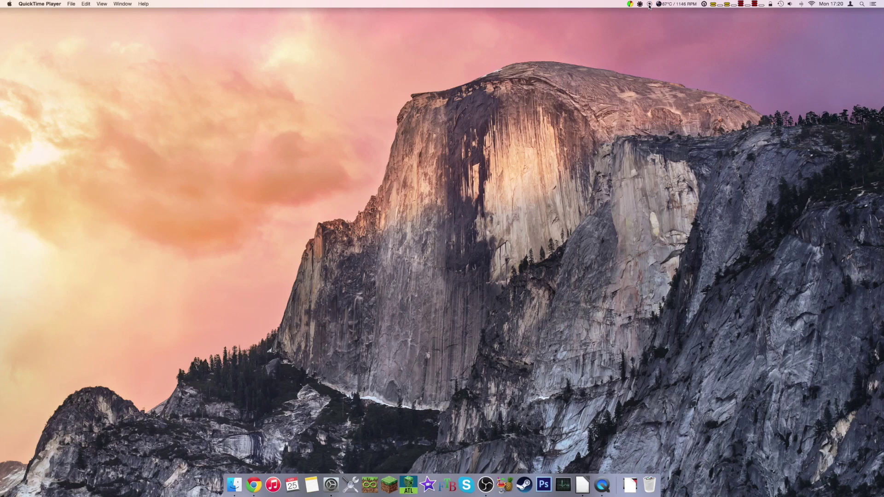
{"action": "left_click", "coordinate": [639, 7]}
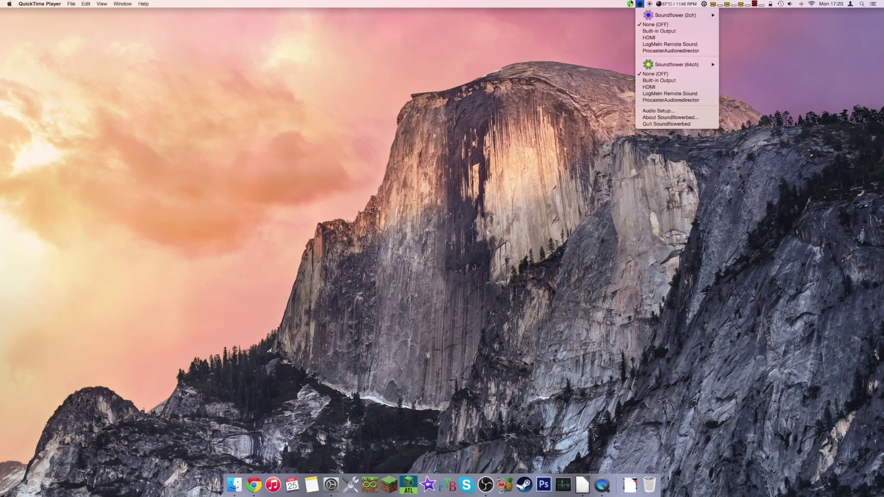
{"action": "left_click", "coordinate": [630, 23]}
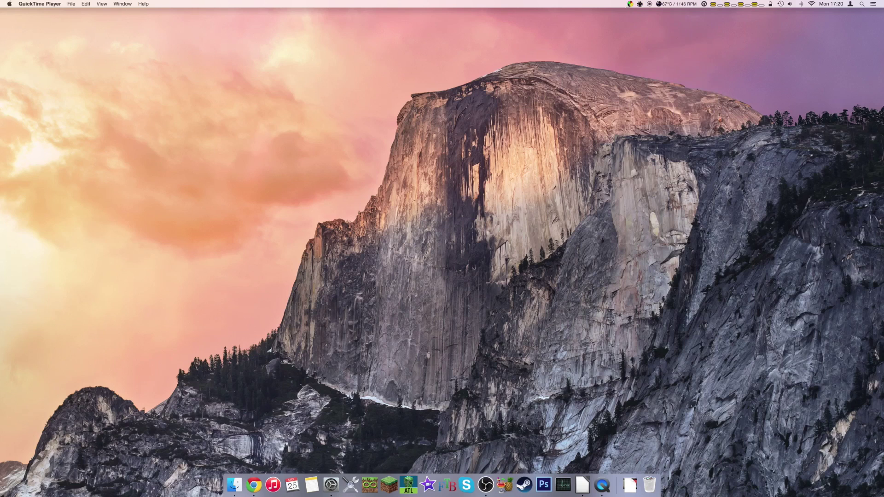
{"action": "left_click", "coordinate": [629, 4]}
{"action": "left_click", "coordinate": [629, 3]}
{"action": "left_click", "coordinate": [629, 4]}
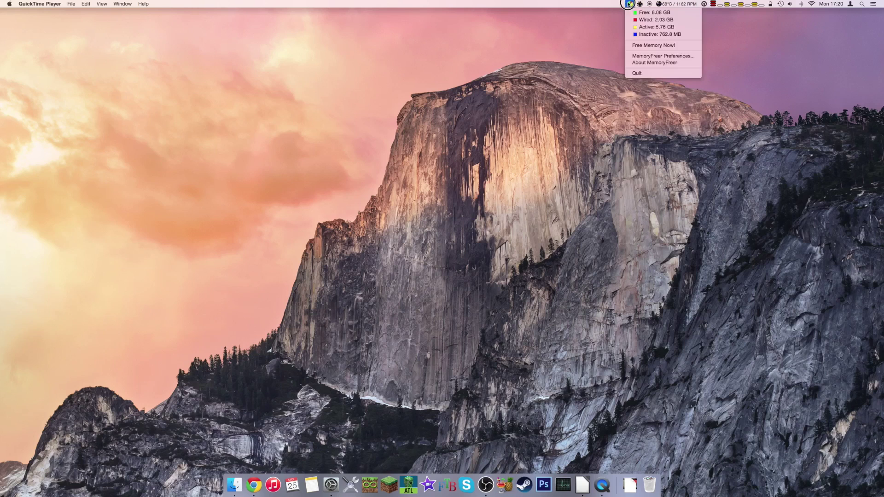
{"action": "left_click", "coordinate": [595, 111]}
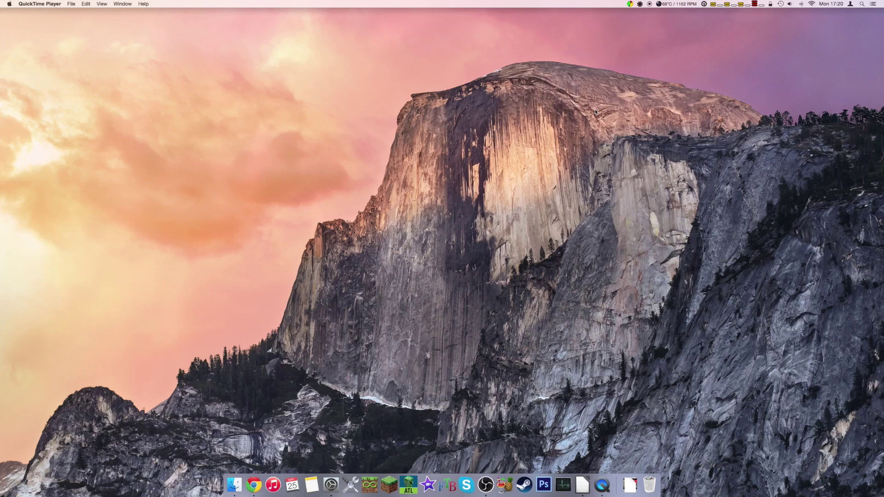
Step: Switch to the YouTube timetable spreadsheet in LibreOffice, resize its window and select the Special entry for Monday 11th May
{"action": "left_click", "coordinate": [582, 485]}
{"action": "left_click_drag", "start_coordinate": [515, 210], "coordinate": [197, 56]}
{"action": "left_click_drag", "start_coordinate": [295, 238], "coordinate": [794, 400]}
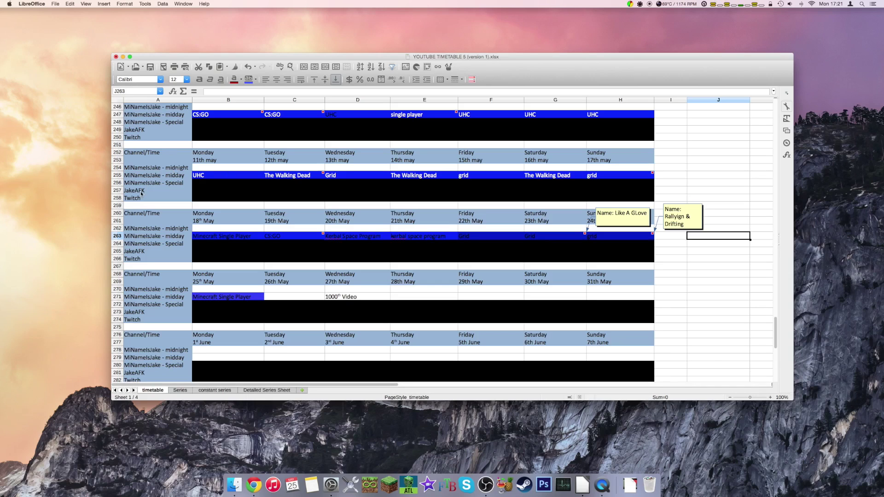
{"action": "left_click_drag", "start_coordinate": [202, 199], "coordinate": [406, 205]}
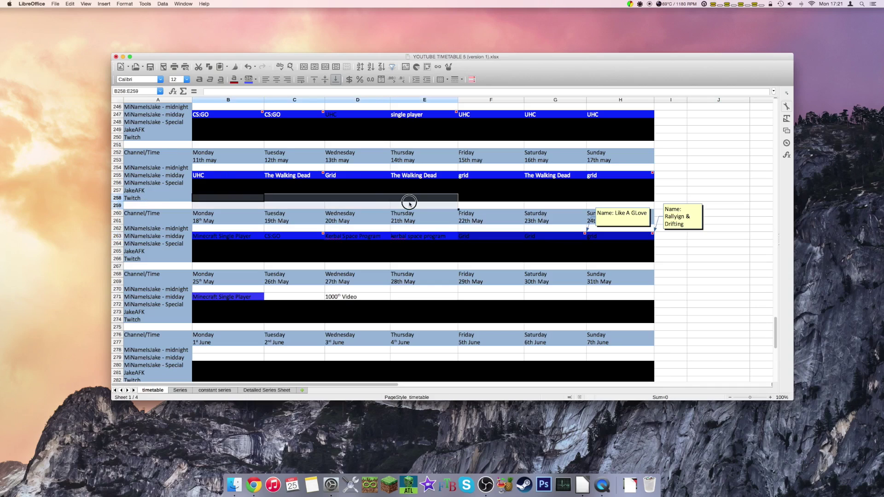
{"action": "mouse_move", "coordinate": [318, 177]}
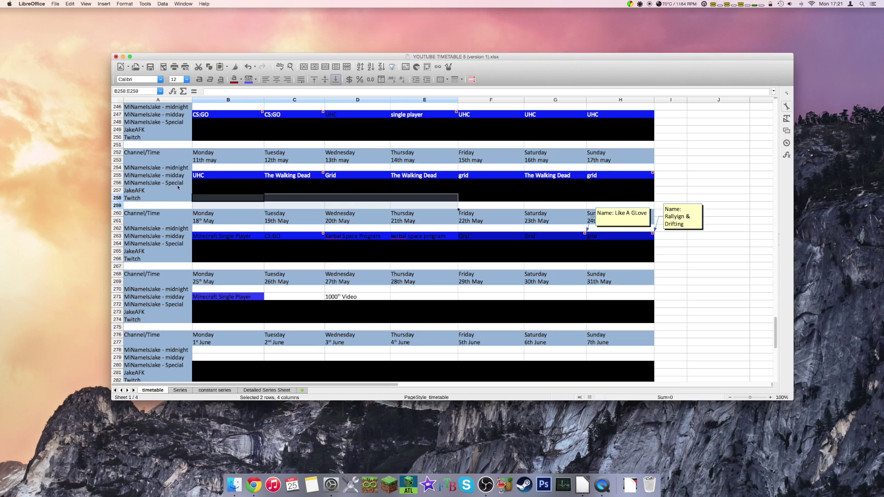
{"action": "left_click", "coordinate": [212, 183]}
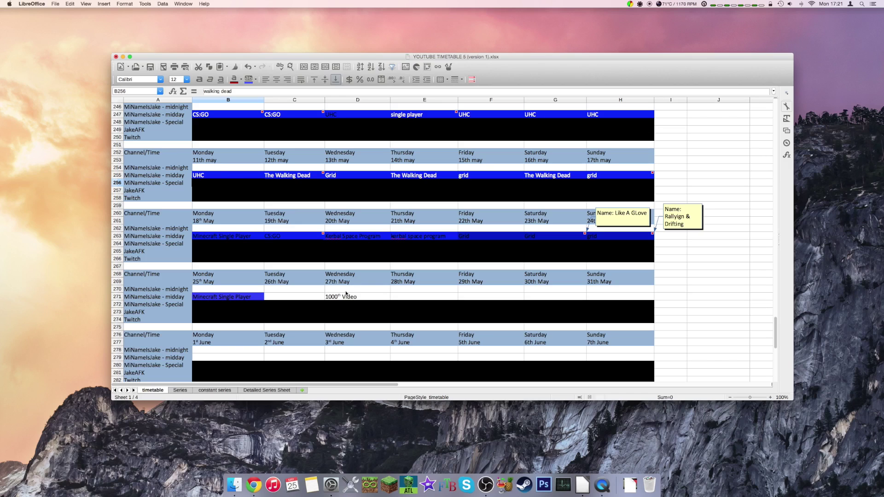
Step: Try to move the 1000th Video entry from Wednesday 27th May to Friday 29th May, and undo it
{"action": "left_click", "coordinate": [366, 300]}
{"action": "right_click", "coordinate": [352, 297]}
{"action": "left_click", "coordinate": [364, 302]}
{"action": "left_click", "coordinate": [475, 303]}
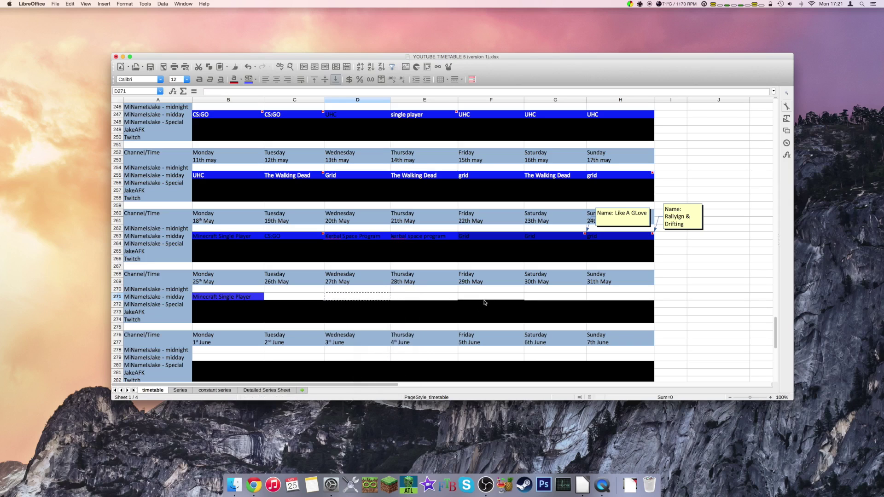
{"action": "key", "text": "super+v"}
{"action": "key", "text": "super+z"}
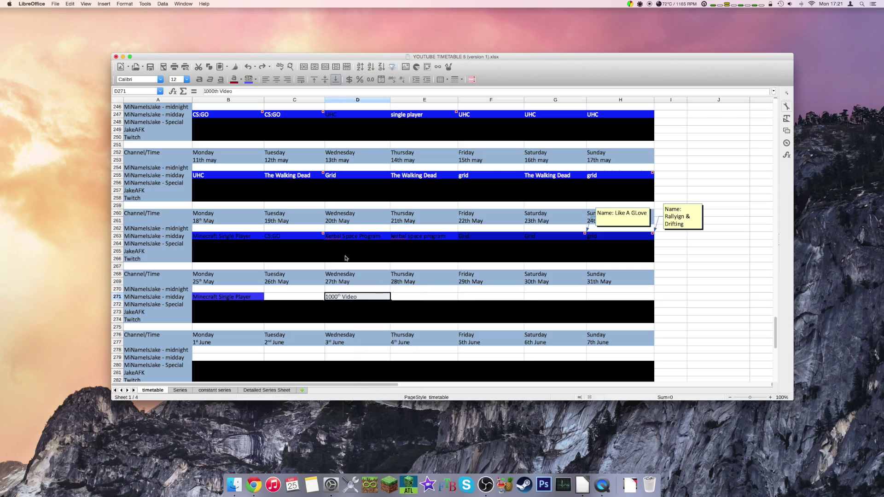
Step: Examine the timetable's earlier weeks and its colour-coded production status key, returning to the most recent weeks
{"action": "scroll", "coordinate": [348, 232], "scroll_direction": "up", "scroll_amount": 20}
{"action": "scroll", "coordinate": [348, 231], "scroll_direction": "up", "scroll_amount": 5}
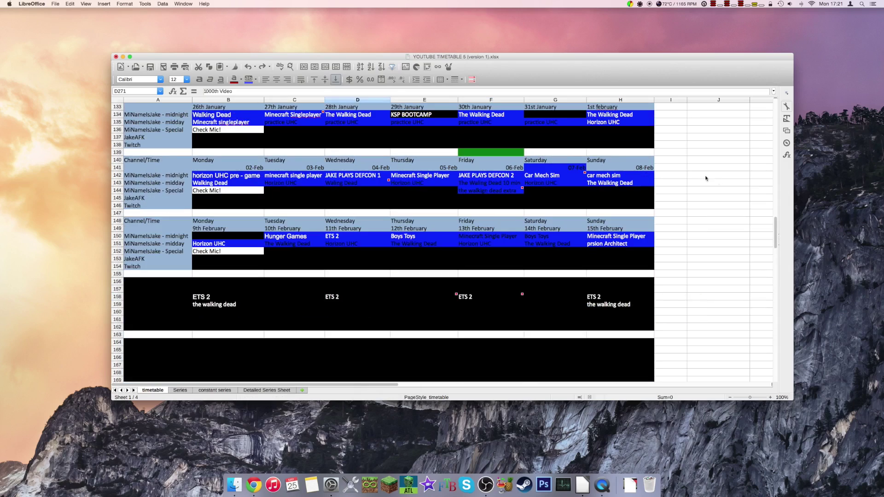
{"action": "left_click_drag", "start_coordinate": [775, 227], "coordinate": [767, 178]}
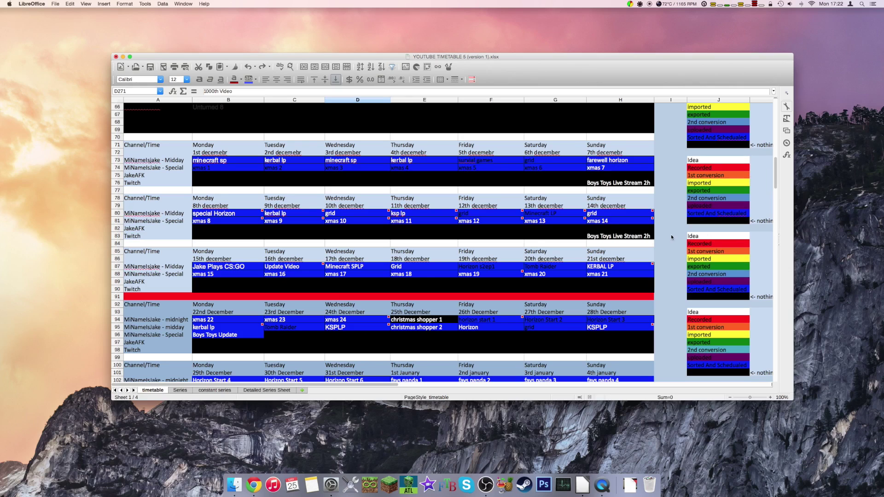
{"action": "scroll", "coordinate": [569, 375], "scroll_direction": "down", "scroll_amount": 6}
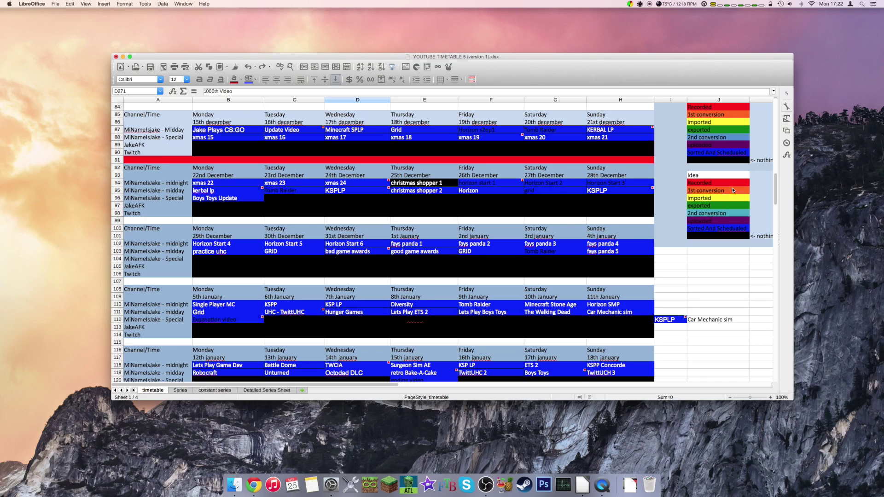
{"action": "scroll", "coordinate": [775, 193], "scroll_direction": "down", "scroll_amount": 12}
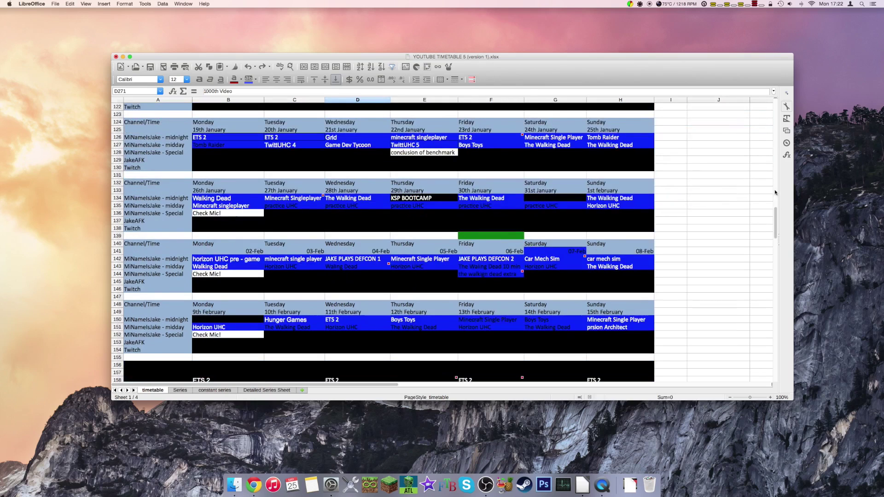
{"action": "left_click", "coordinate": [768, 220]}
{"action": "left_click_drag", "start_coordinate": [775, 221], "coordinate": [768, 343]}
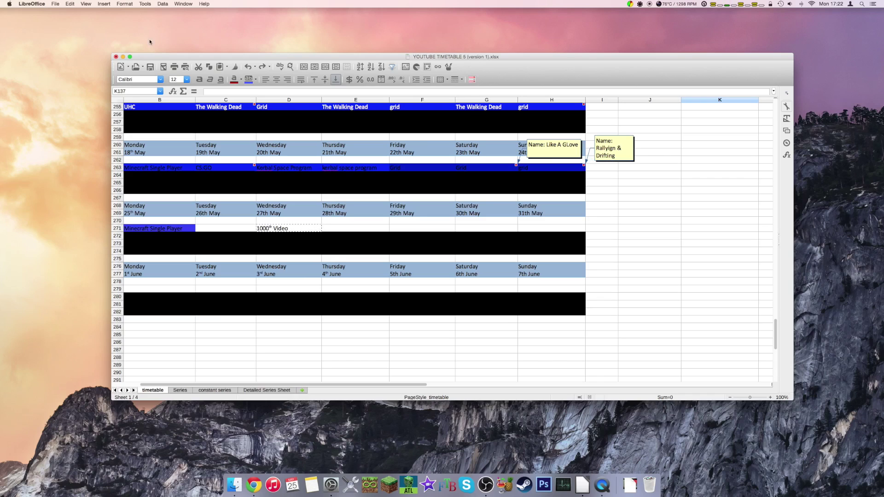
Step: Shrink the timetable spreadsheet window to a small size and move it towards the middle of the desktop
{"action": "left_click", "coordinate": [115, 56]}
{"action": "left_click", "coordinate": [475, 242]}
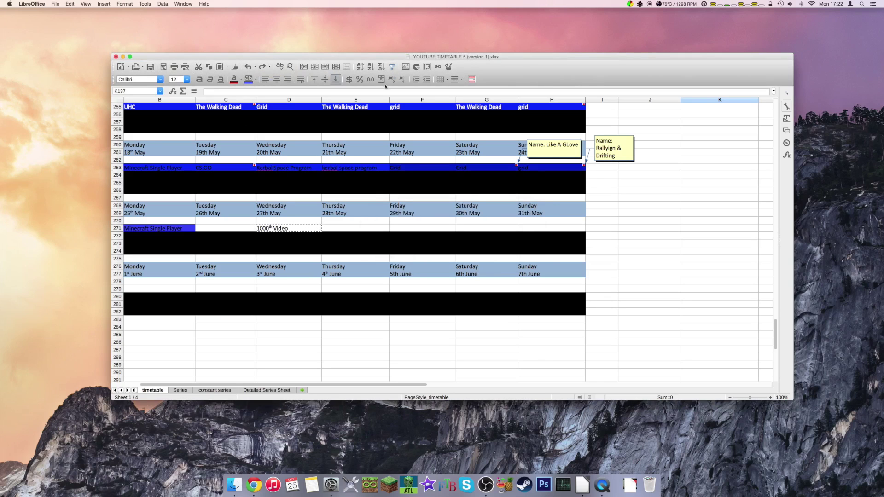
{"action": "left_click_drag", "start_coordinate": [793, 398], "coordinate": [29, 150]}
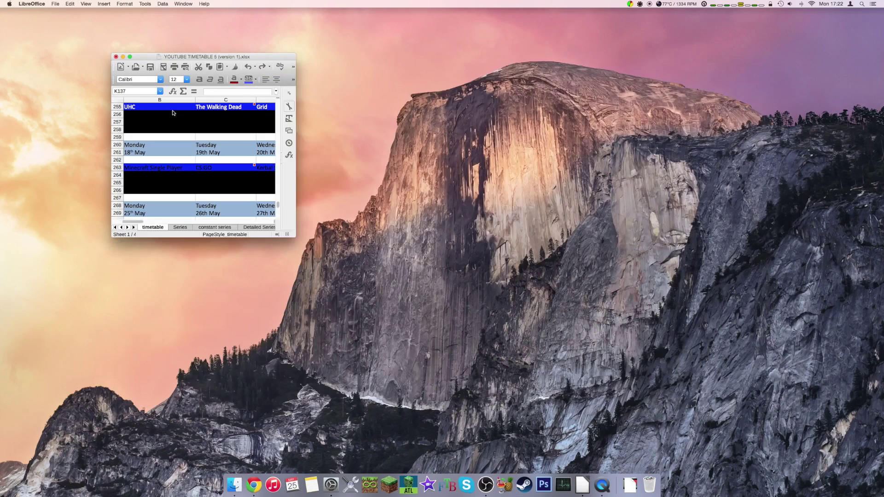
{"action": "left_click_drag", "start_coordinate": [209, 58], "coordinate": [400, 133]}
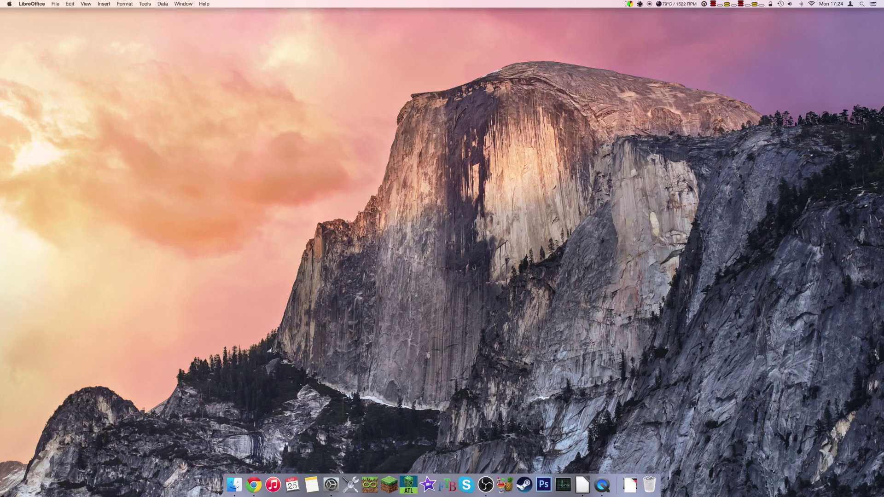
Step: Free up memory with MemoryFreer and dismiss its results window
{"action": "left_click", "coordinate": [629, 3]}
{"action": "left_click", "coordinate": [663, 47]}
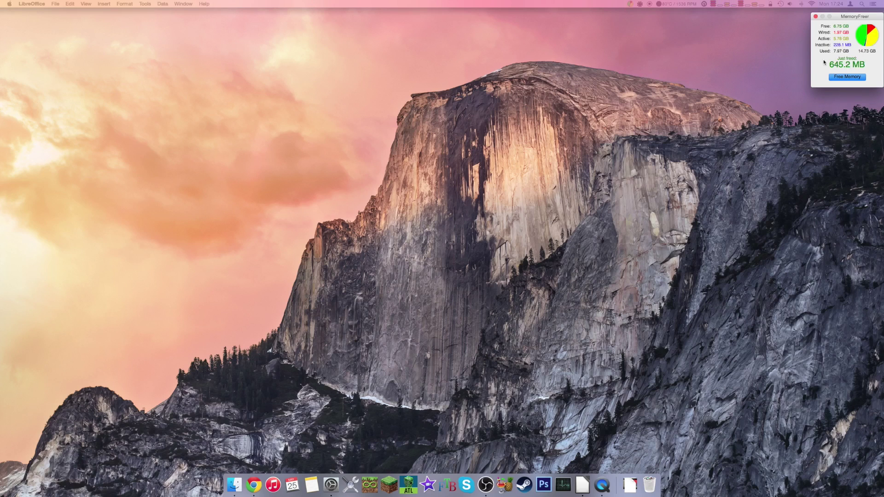
{"action": "left_click_drag", "start_coordinate": [856, 17], "coordinate": [825, 23]}
{"action": "left_click", "coordinate": [784, 22]}
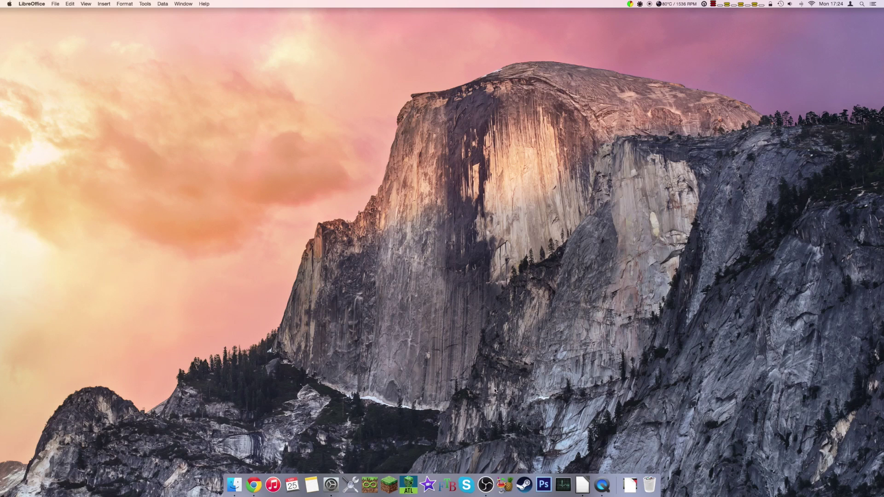
Step: Switch to System Preferences and set the sound output device to Soundflower (2ch)
{"action": "left_click", "coordinate": [330, 485]}
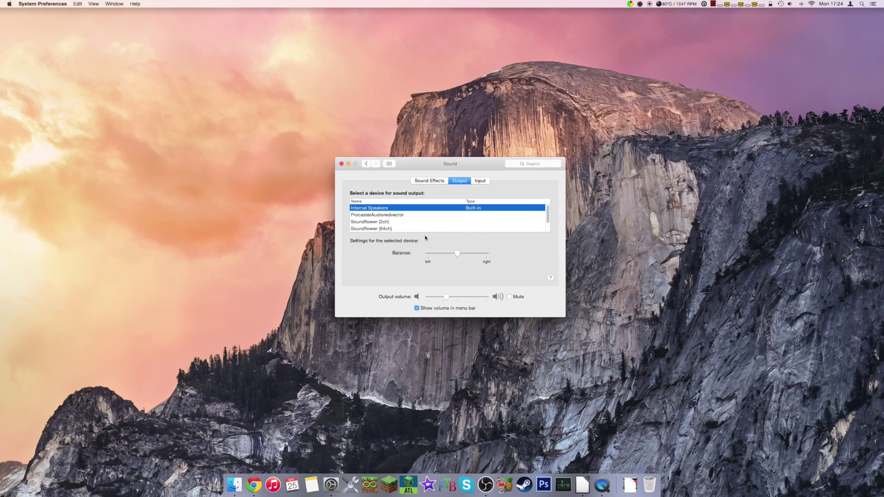
{"action": "left_click_drag", "start_coordinate": [447, 166], "coordinate": [476, 136]}
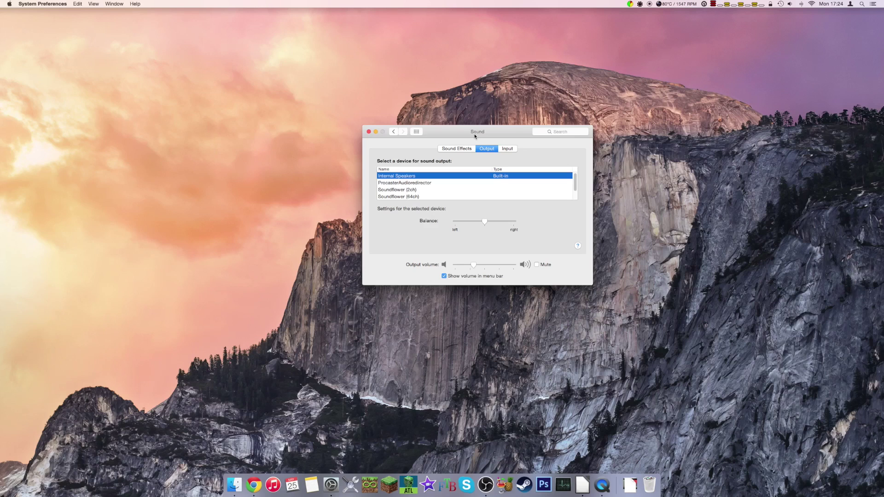
{"action": "left_click_drag", "start_coordinate": [480, 134], "coordinate": [484, 136]}
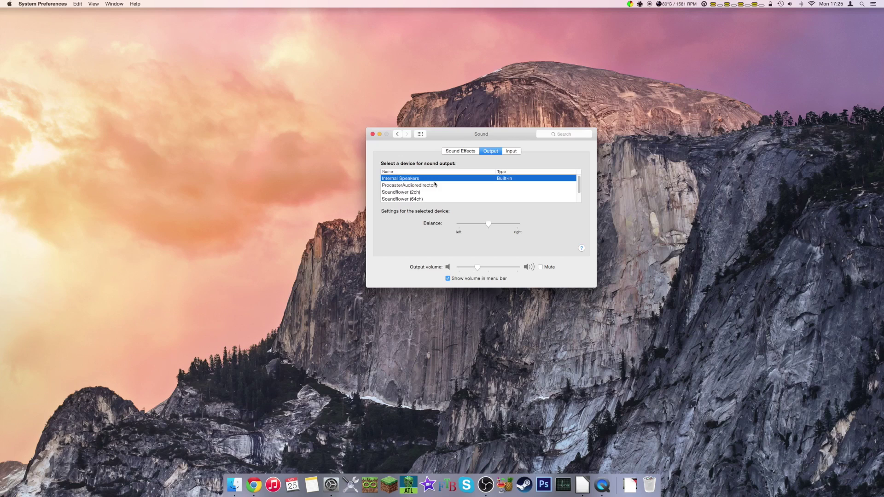
{"action": "left_click", "coordinate": [408, 194]}
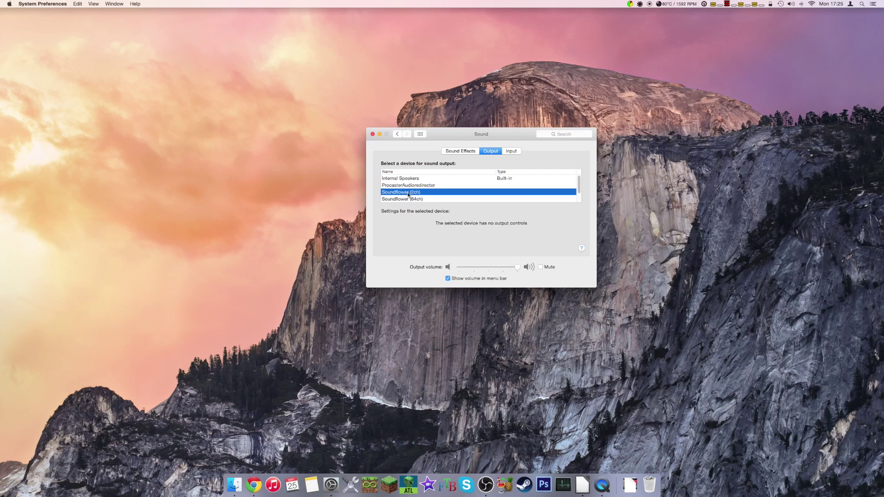
{"action": "left_click", "coordinate": [409, 200]}
{"action": "left_click", "coordinate": [412, 194]}
{"action": "left_click", "coordinate": [412, 200]}
{"action": "left_click", "coordinate": [413, 190]}
{"action": "left_click_drag", "start_coordinate": [449, 134], "coordinate": [435, 134]}
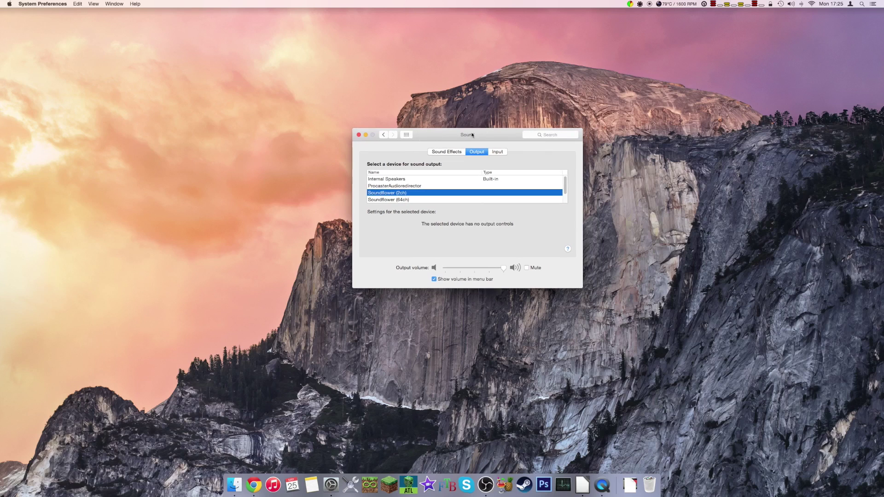
Step: Route Soundflower (2ch) to Built-in Output in Soundflowerbed
{"action": "left_click", "coordinate": [640, 4]}
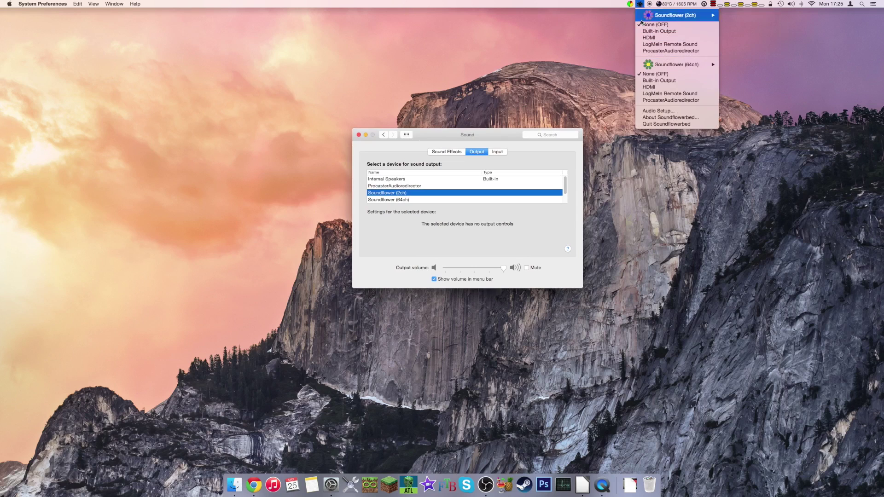
{"action": "mouse_move", "coordinate": [667, 21]}
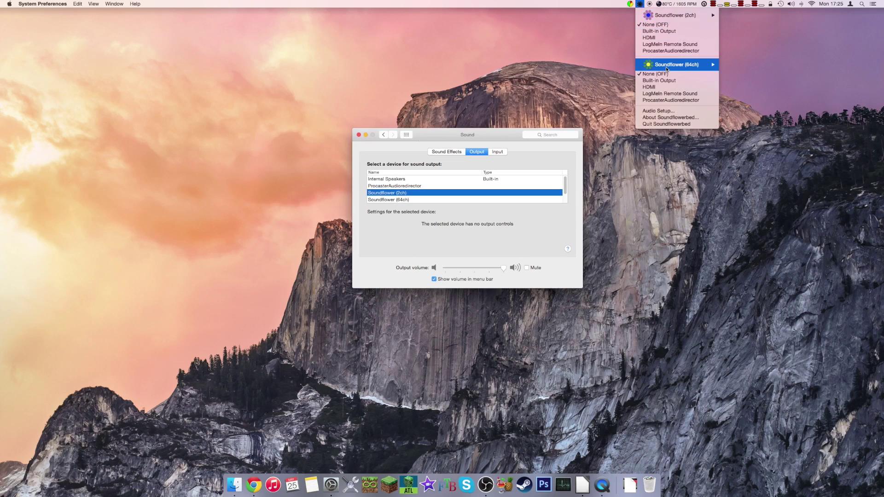
{"action": "left_click", "coordinate": [672, 32]}
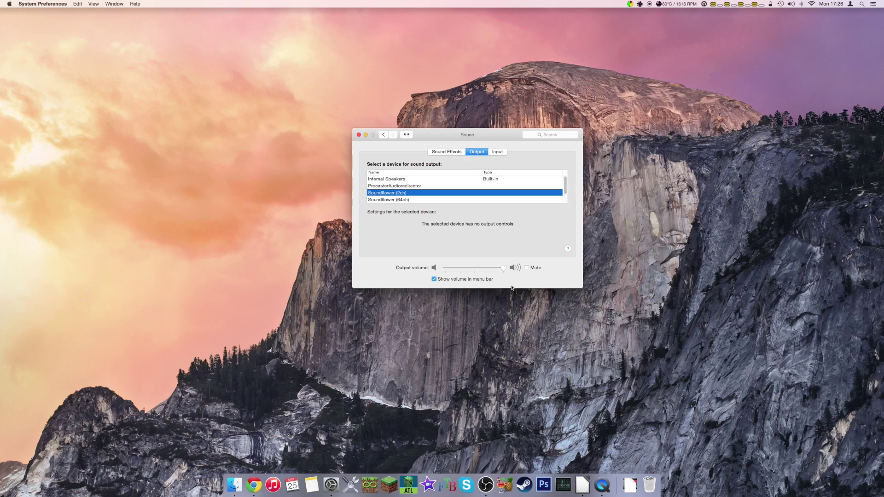
Step: Switch to OBS and force quit Skype
{"action": "mouse_move", "coordinate": [486, 271]}
{"action": "left_click", "coordinate": [484, 484]}
{"action": "right_click", "coordinate": [461, 475]}
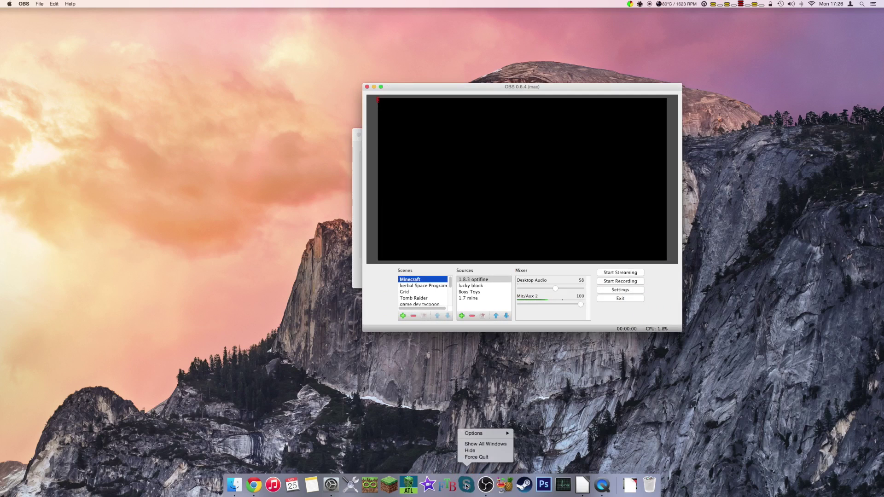
{"action": "left_click", "coordinate": [474, 460]}
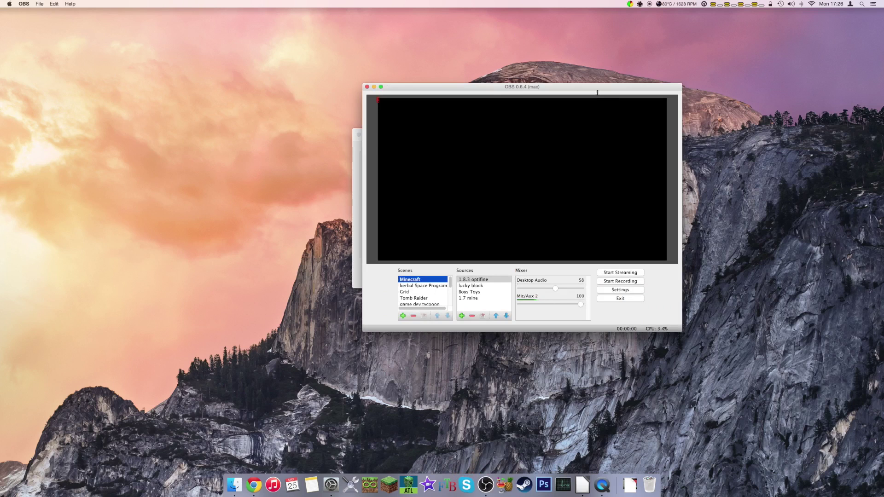
Step: Reposition the OBS window, look through the scenes list and select the 1.8.3 optifine source in the Minecraft scene
{"action": "left_click_drag", "start_coordinate": [589, 88], "coordinate": [508, 88]}
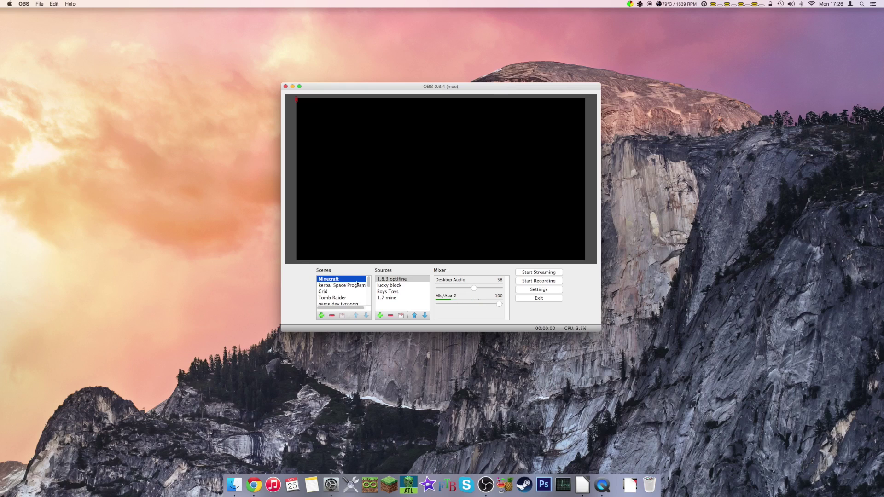
{"action": "scroll", "coordinate": [346, 292], "scroll_direction": "down", "scroll_amount": 2}
{"action": "scroll", "coordinate": [346, 297], "scroll_direction": "up", "scroll_amount": 2}
{"action": "left_click", "coordinate": [389, 280]}
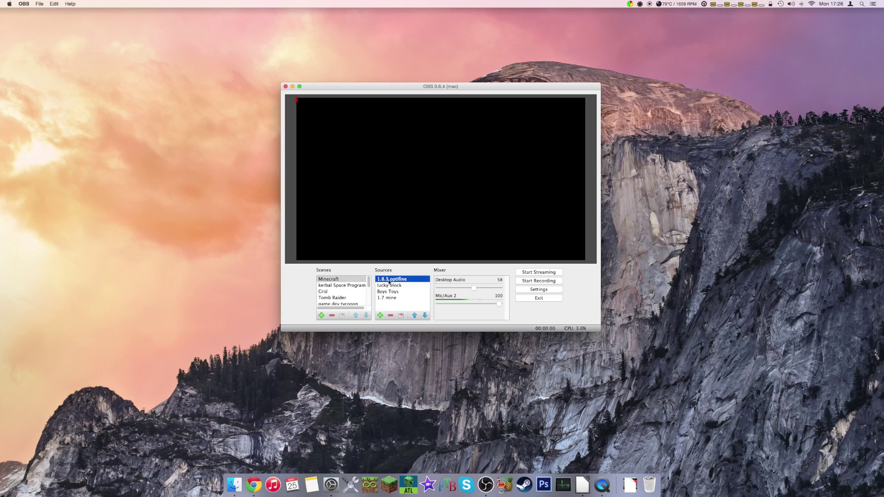
Step: Select the 1.7 mine source in the Minecraft scene and set the Desktop Audio level to 53
{"action": "left_click", "coordinate": [391, 285]}
{"action": "left_click", "coordinate": [403, 292]}
{"action": "left_click", "coordinate": [396, 298]}
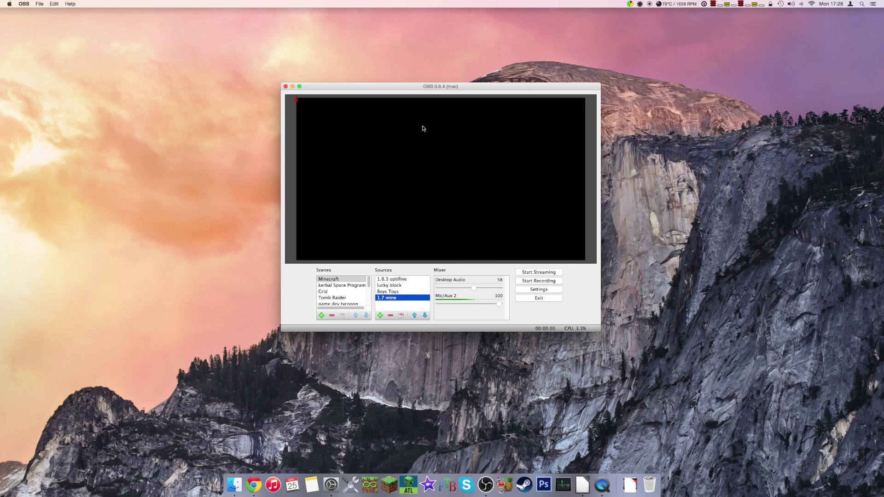
{"action": "left_click", "coordinate": [477, 279]}
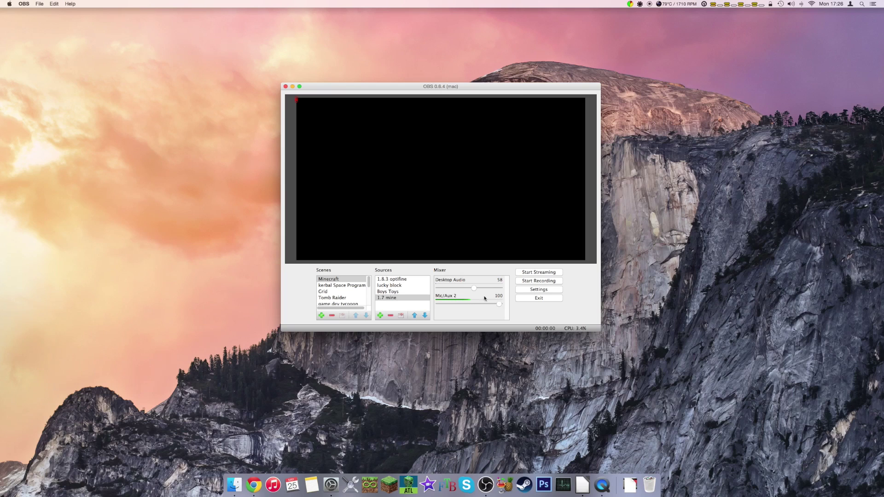
{"action": "mouse_move", "coordinate": [474, 287]}
{"action": "left_mouse_down"}
{"action": "mouse_move", "coordinate": [445, 283]}
{"action": "mouse_move", "coordinate": [471, 289]}
{"action": "left_mouse_up"}
Step: Open the OBS settings, review the streaming and output options, and set the x264 preset to superfast
{"action": "left_click", "coordinate": [547, 289]}
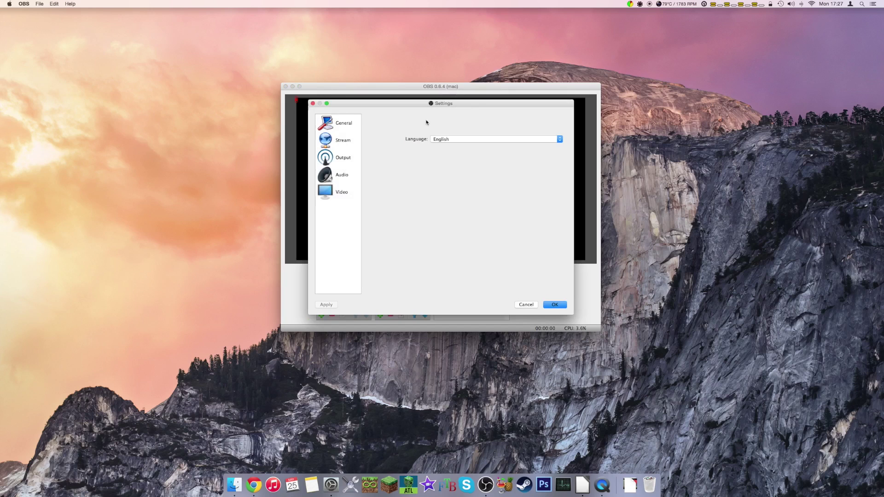
{"action": "left_click", "coordinate": [339, 136]}
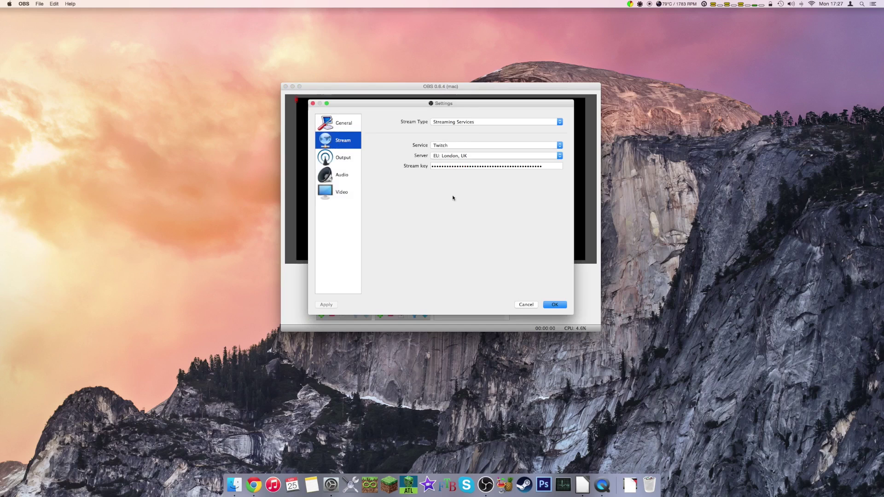
{"action": "key", "text": "Down"}
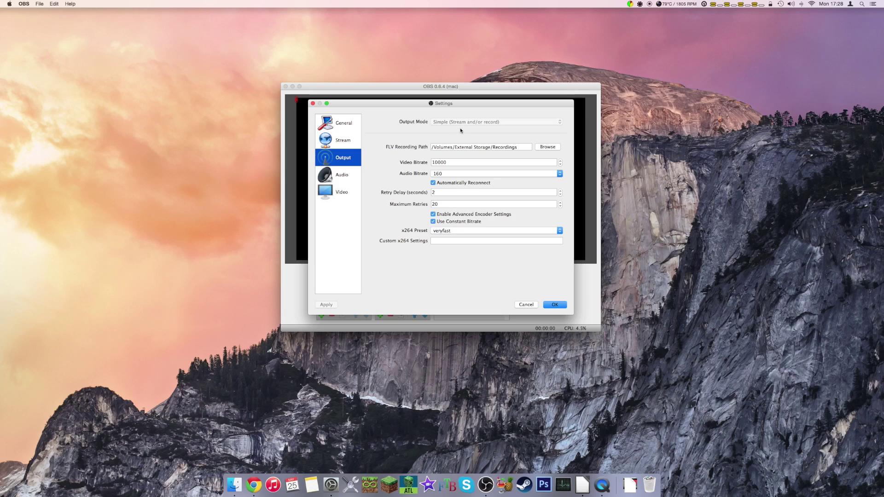
{"action": "double_click", "coordinate": [440, 163]}
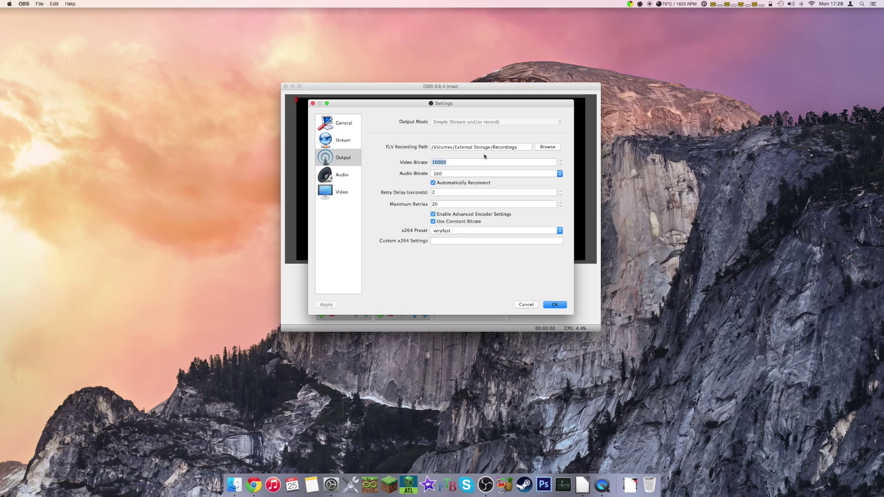
{"action": "left_click", "coordinate": [509, 230]}
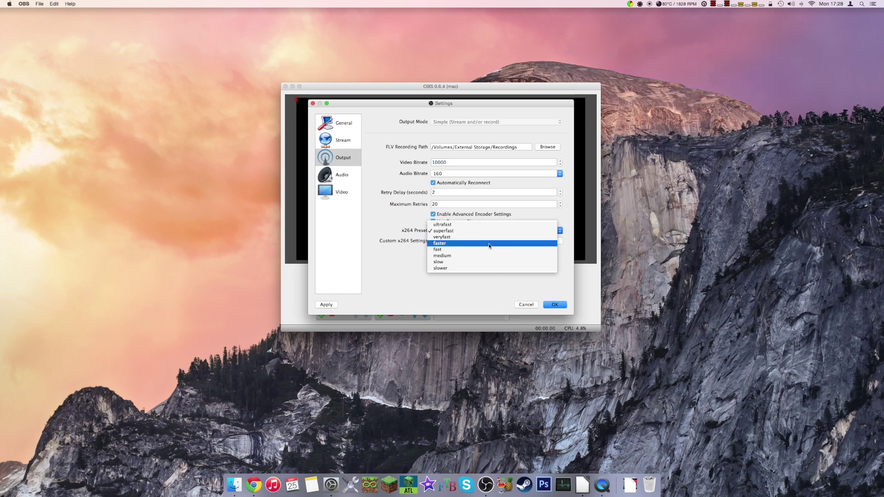
{"action": "left_click", "coordinate": [463, 289]}
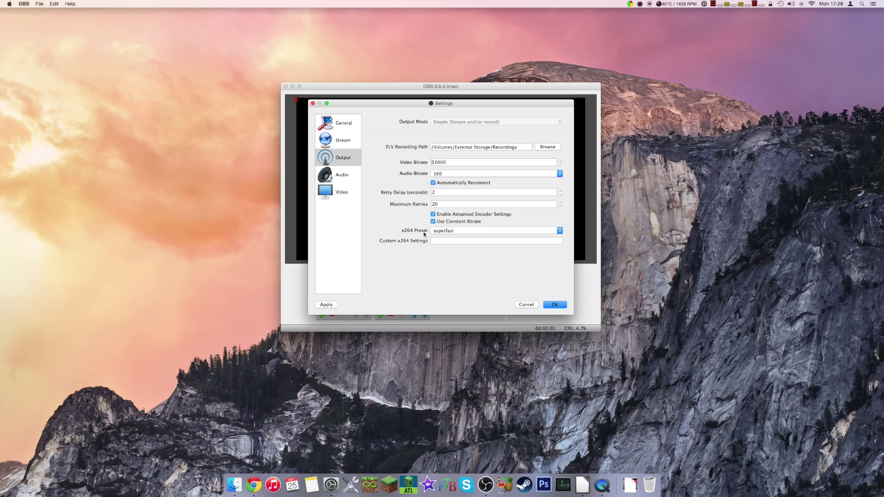
Step: Review the audio device settings, including the desktop audio device, and reposition the settings window
{"action": "left_click", "coordinate": [323, 174]}
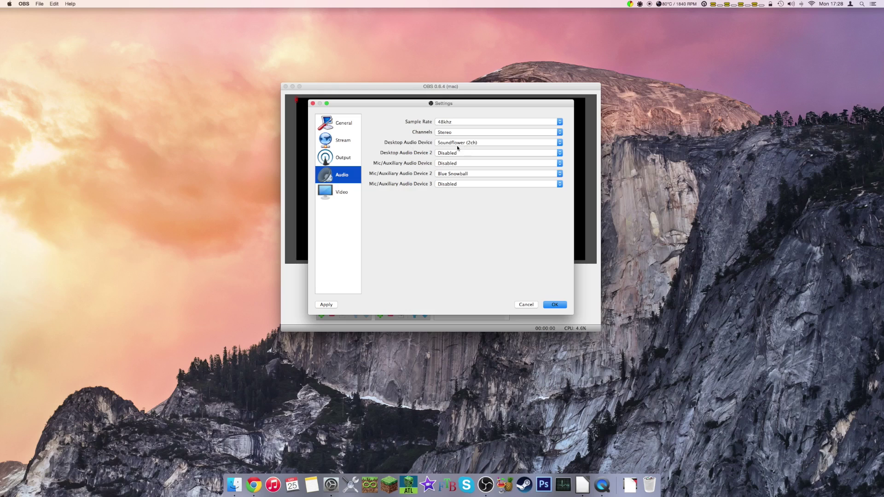
{"action": "left_click", "coordinate": [482, 143]}
{"action": "left_click", "coordinate": [426, 146]}
{"action": "left_click_drag", "start_coordinate": [449, 105], "coordinate": [481, 139]}
Step: Review the video renderer and resolution settings and save the OBS settings
{"action": "left_click", "coordinate": [361, 227]}
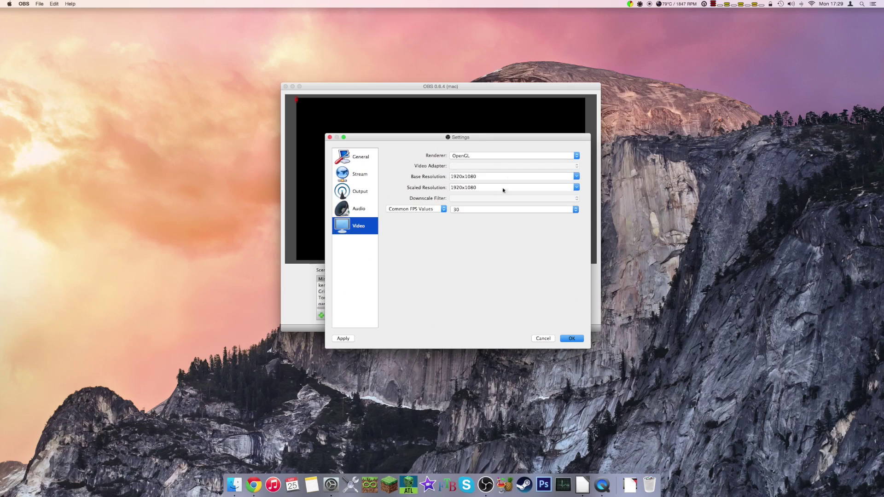
{"action": "left_click", "coordinate": [487, 156]}
{"action": "left_click", "coordinate": [486, 155]}
{"action": "left_click", "coordinate": [572, 339]}
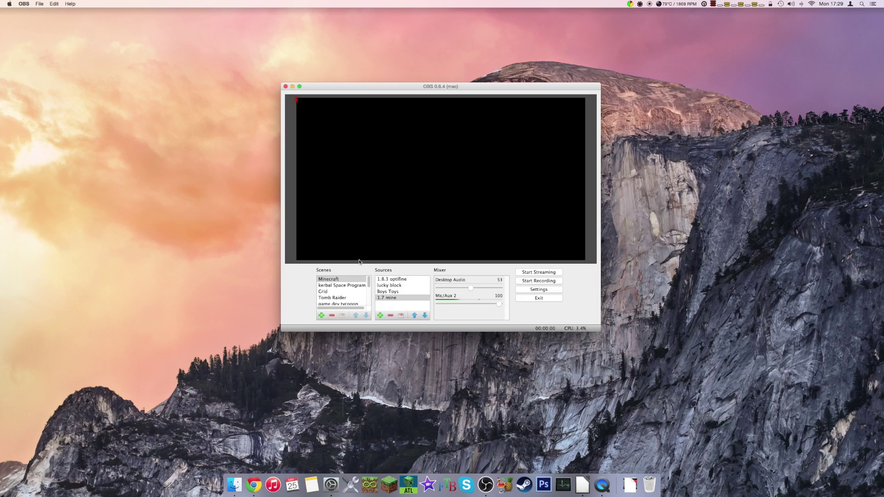
Step: Switch to Steam, close the update news and reposition the library window
{"action": "scroll", "coordinate": [336, 293], "scroll_direction": "down", "scroll_amount": 5}
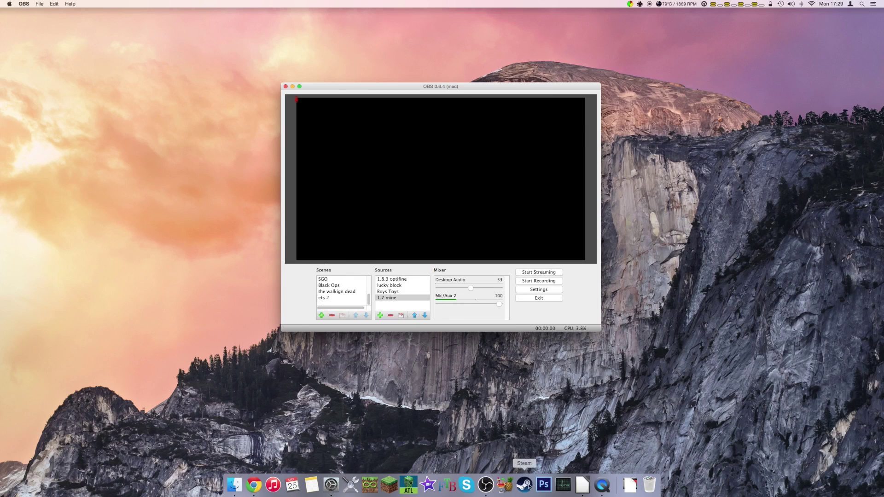
{"action": "left_click", "coordinate": [540, 299]}
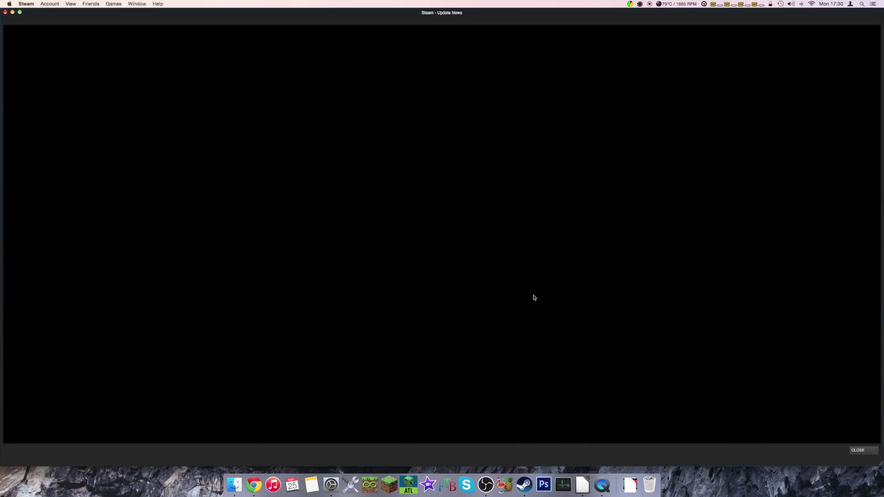
{"action": "key", "text": "super+w"}
{"action": "left_click_drag", "start_coordinate": [391, 44], "coordinate": [472, 57]}
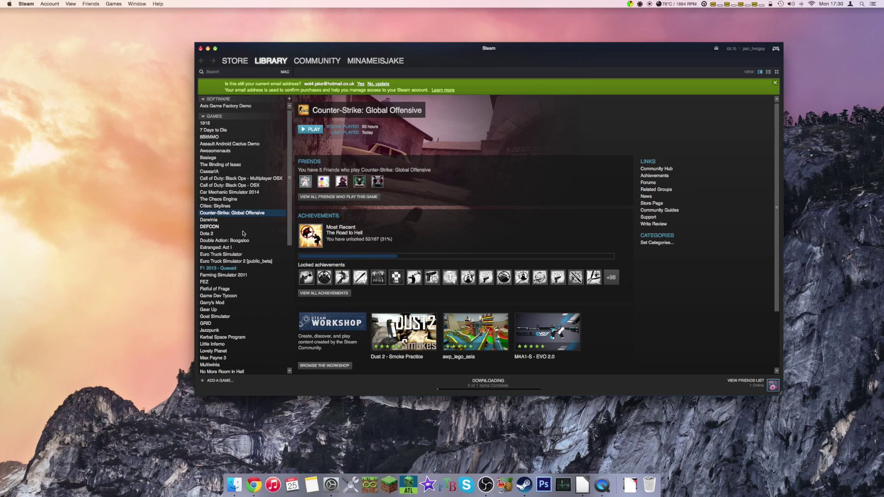
Step: Launch The Walking Dead: Season Two from the library, mute the system sound and continue past the title screen
{"action": "scroll", "coordinate": [258, 254], "scroll_direction": "down", "scroll_amount": 10}
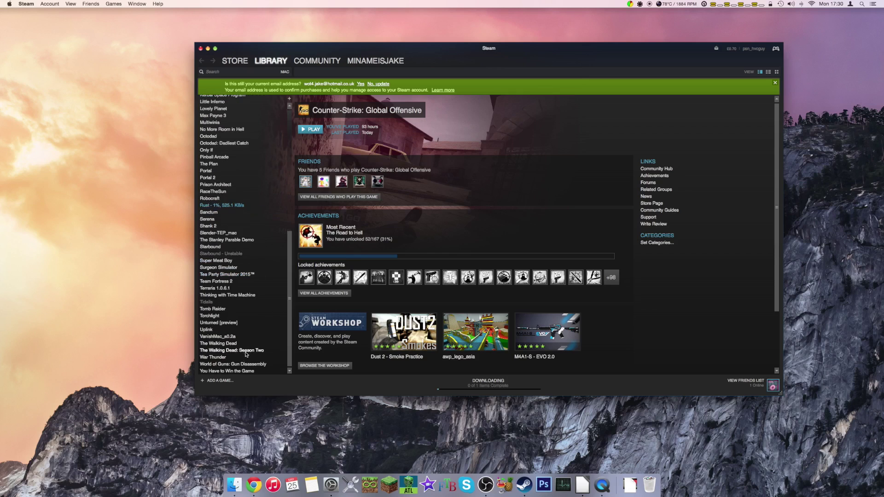
{"action": "double_click", "coordinate": [247, 352]}
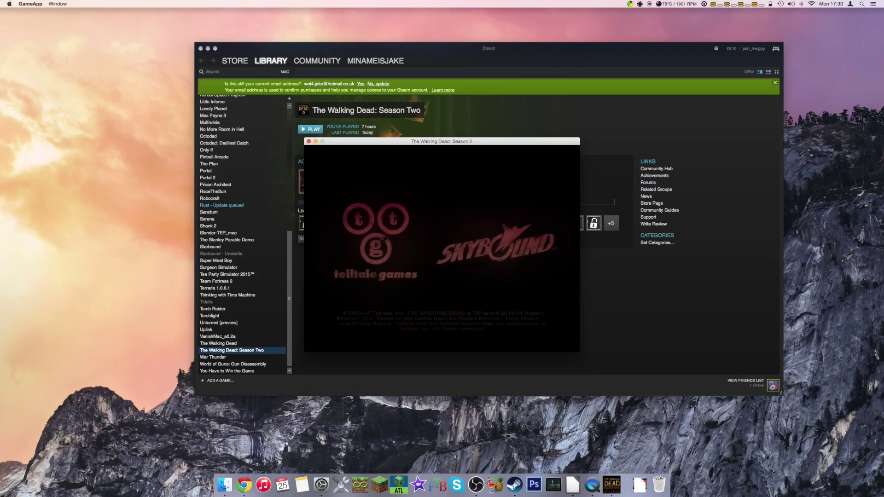
{"action": "key", "text": "XF86AudioMute"}
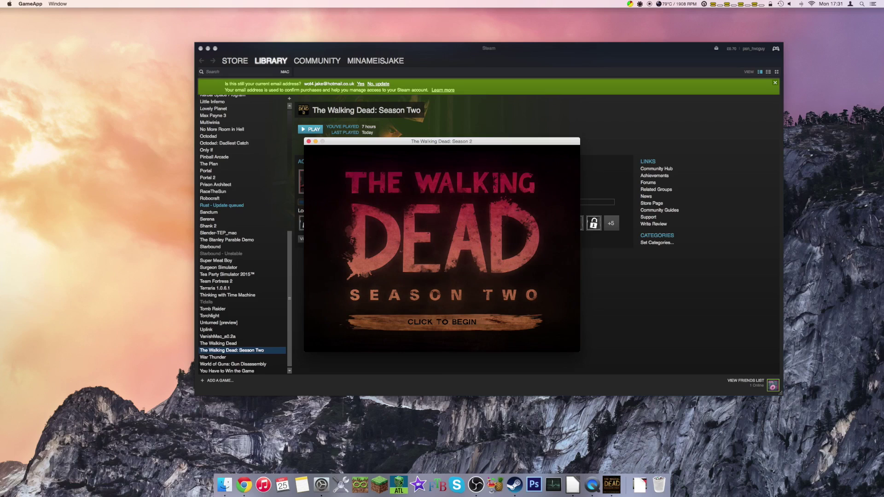
{"action": "left_click", "coordinate": [575, 280]}
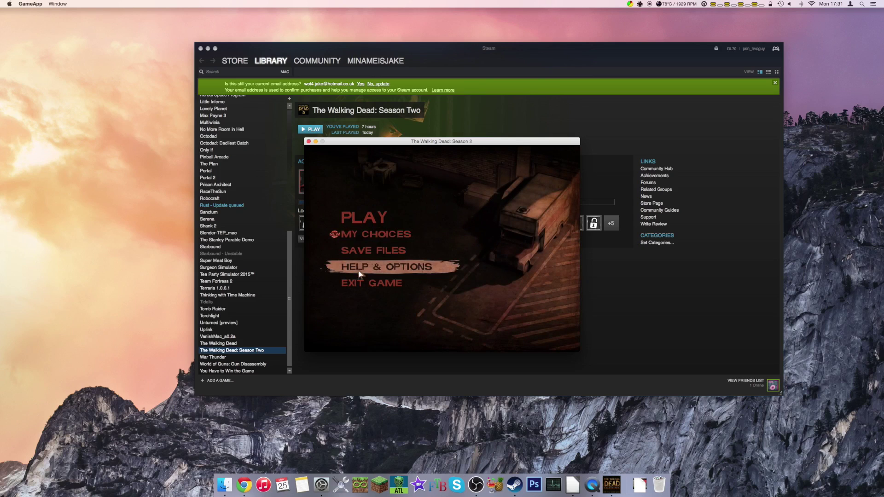
Step: Raise the game's windowed resolution by five steps in its graphics options and apply the change
{"action": "left_click", "coordinate": [360, 273]}
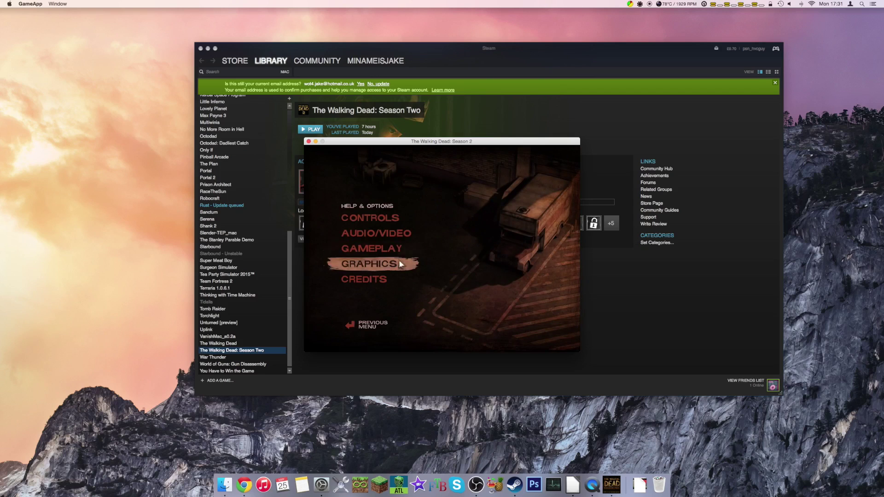
{"action": "left_click", "coordinate": [399, 264]}
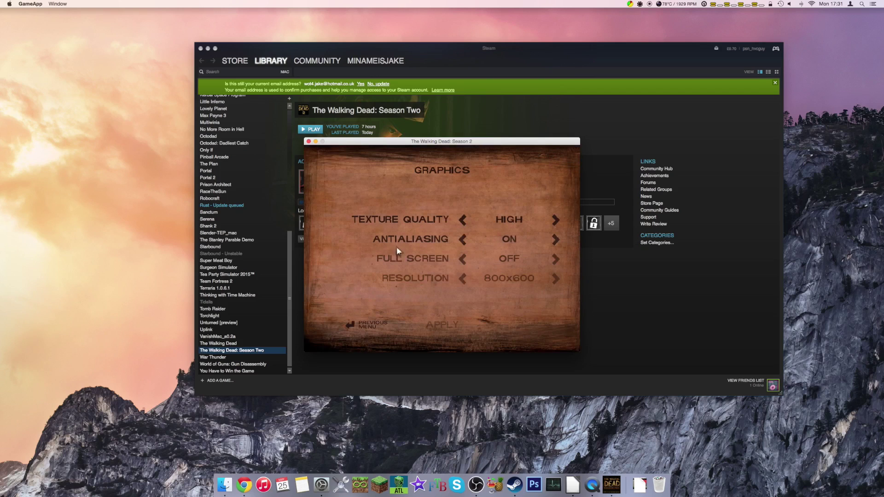
{"action": "left_click", "coordinate": [553, 283]}
{"action": "left_click", "coordinate": [552, 283]}
{"action": "left_click", "coordinate": [552, 283]}
{"action": "left_click", "coordinate": [552, 283]}
{"action": "left_click", "coordinate": [552, 281]}
{"action": "left_click", "coordinate": [421, 325]}
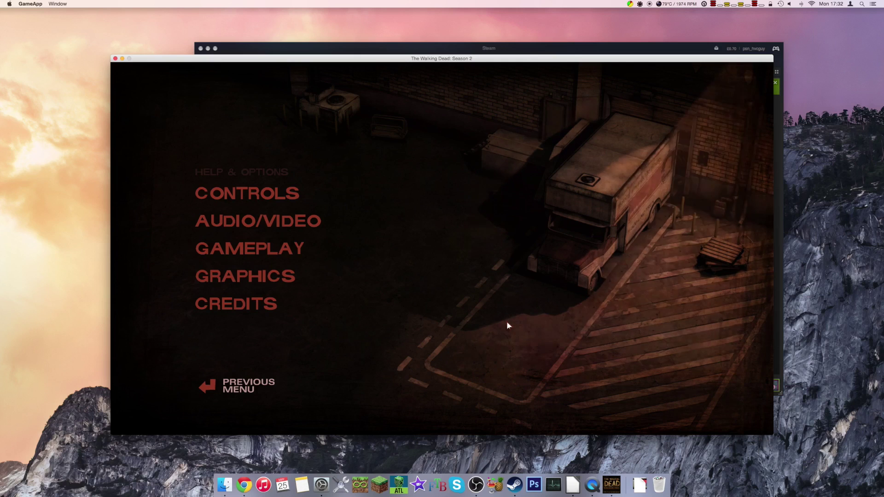
Step: Open the Steam overlay in the game, switch to OBS and select the scene named the walkign dead
{"action": "key", "text": "shift+Tab"}
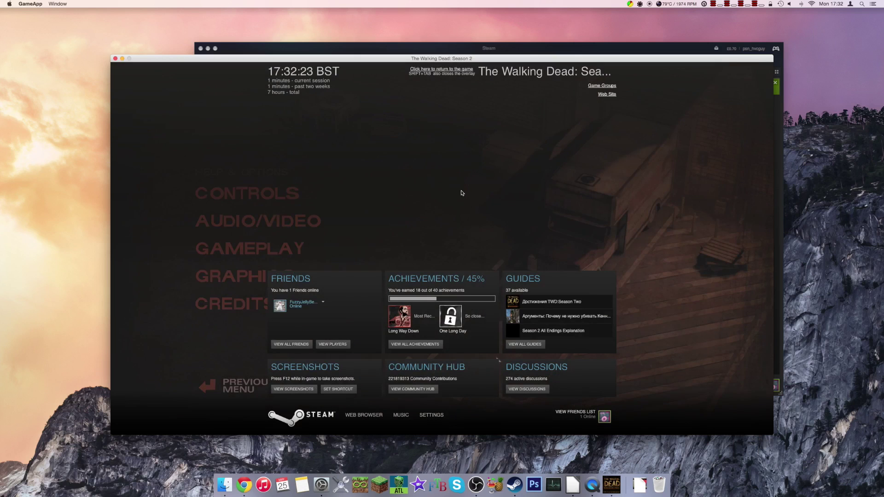
{"action": "left_click", "coordinate": [476, 485]}
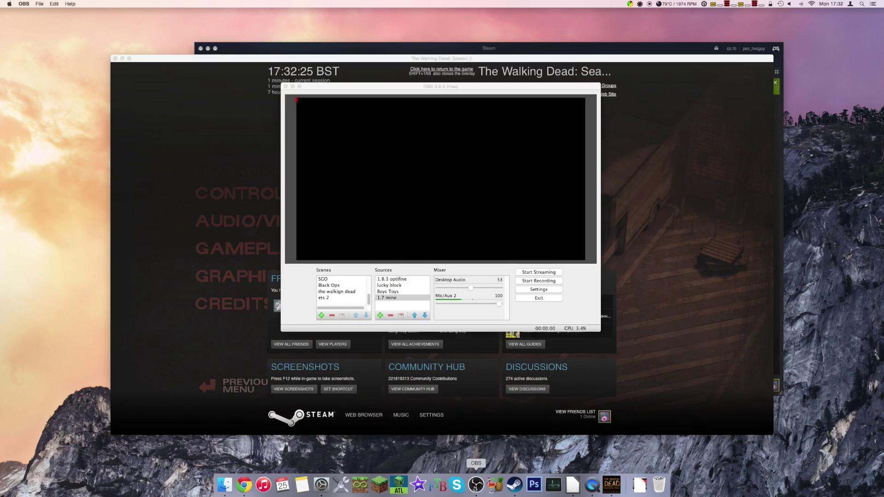
{"action": "left_click_drag", "start_coordinate": [461, 85], "coordinate": [482, 75]}
{"action": "scroll", "coordinate": [355, 281], "scroll_direction": "up", "scroll_amount": 3}
{"action": "left_click", "coordinate": [350, 270]}
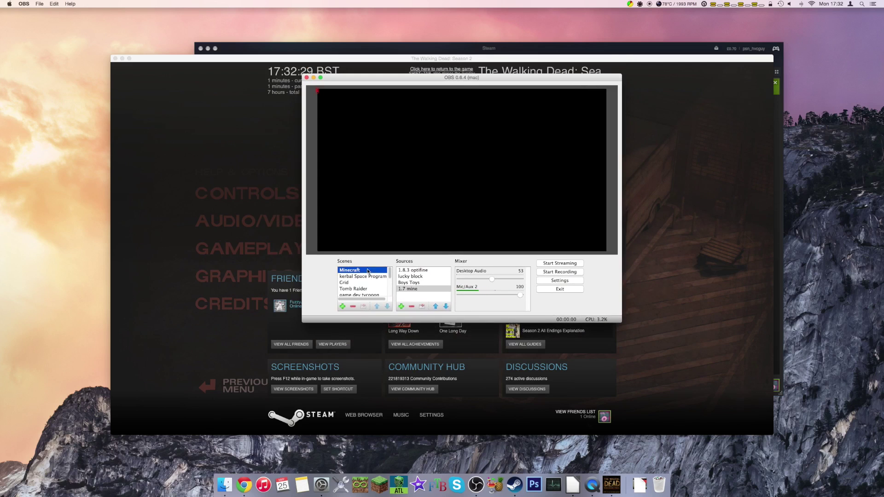
{"action": "scroll", "coordinate": [348, 288], "scroll_direction": "down", "scroll_amount": 3}
{"action": "left_click", "coordinate": [347, 283]}
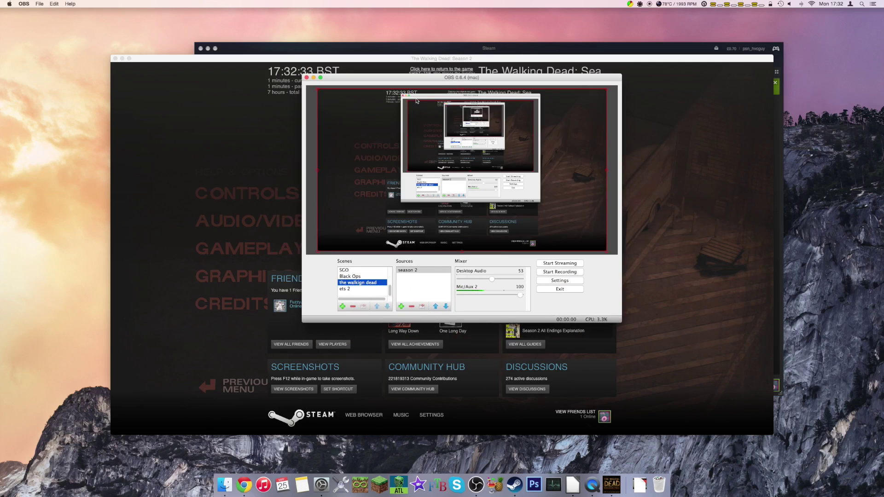
Step: Reposition the OBS window over the game and open the properties of the season 2 source
{"action": "left_click_drag", "start_coordinate": [438, 84], "coordinate": [473, 101]}
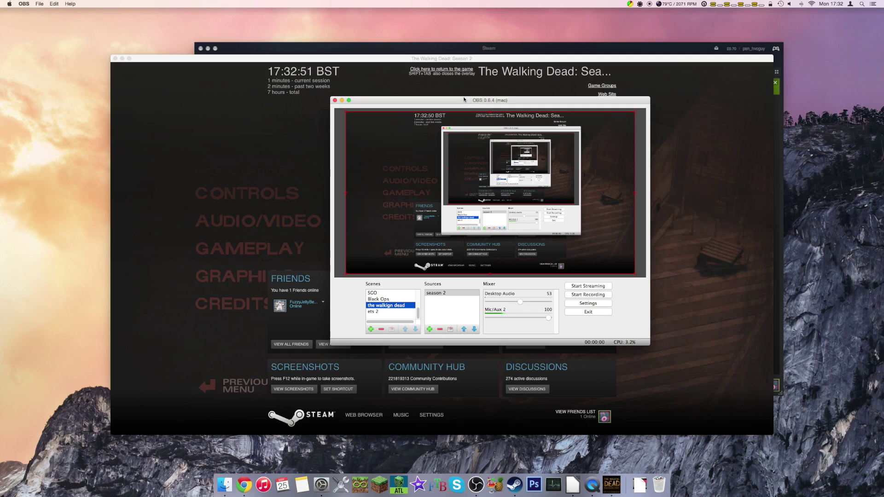
{"action": "left_click_drag", "start_coordinate": [464, 100], "coordinate": [474, 122]}
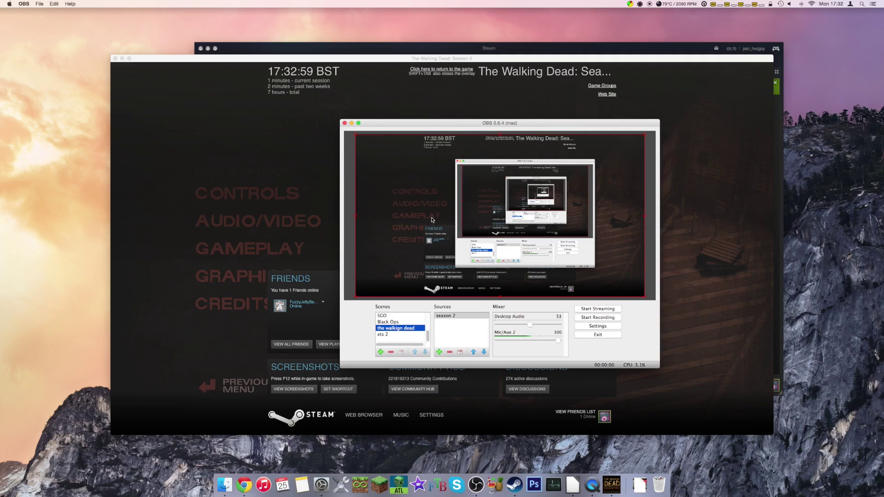
{"action": "left_click_drag", "start_coordinate": [471, 127], "coordinate": [451, 115]}
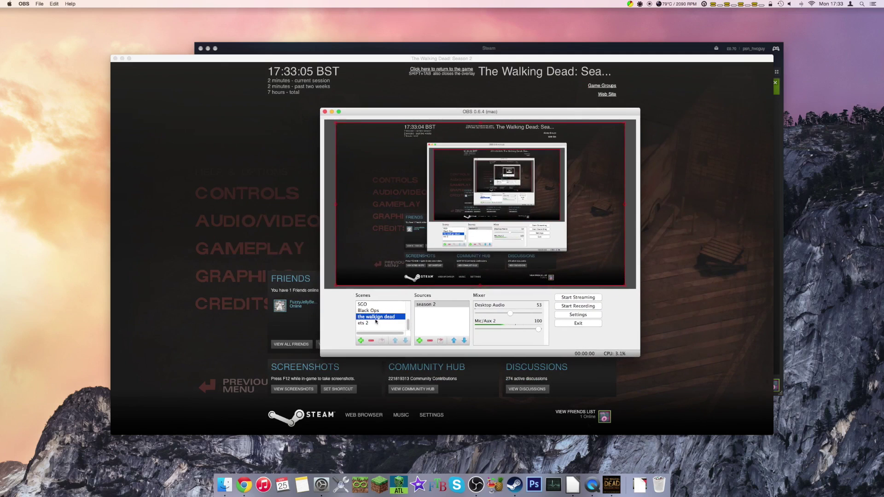
{"action": "left_click", "coordinate": [435, 305]}
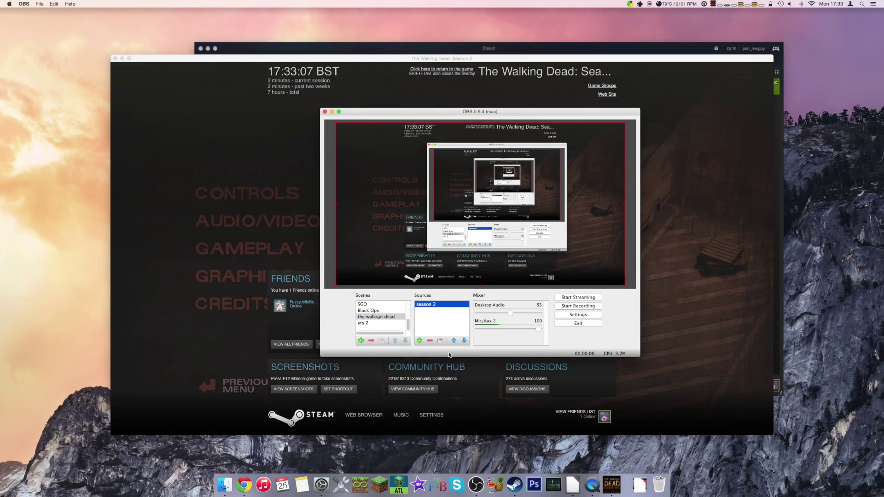
{"action": "left_click", "coordinate": [441, 341]}
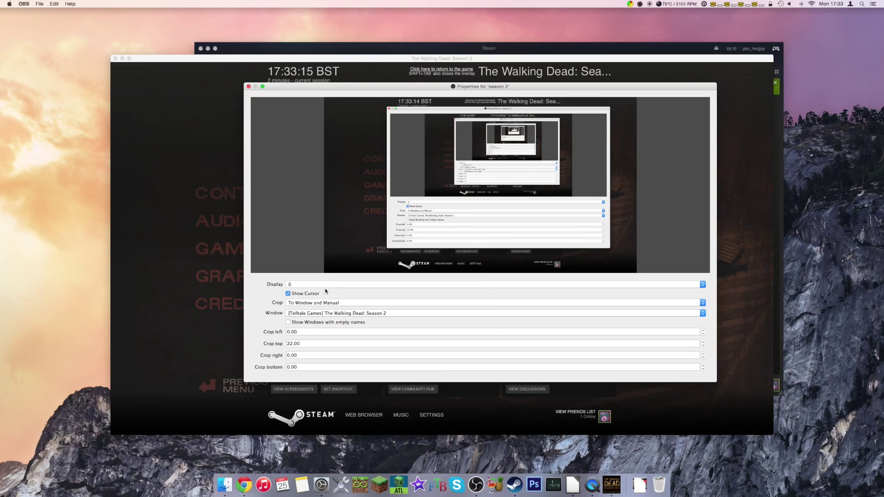
Step: Set the source's crop mode to To Window and Manual and its window to [Telltale Games] The Walking Dead: Season 2
{"action": "left_click", "coordinate": [327, 304]}
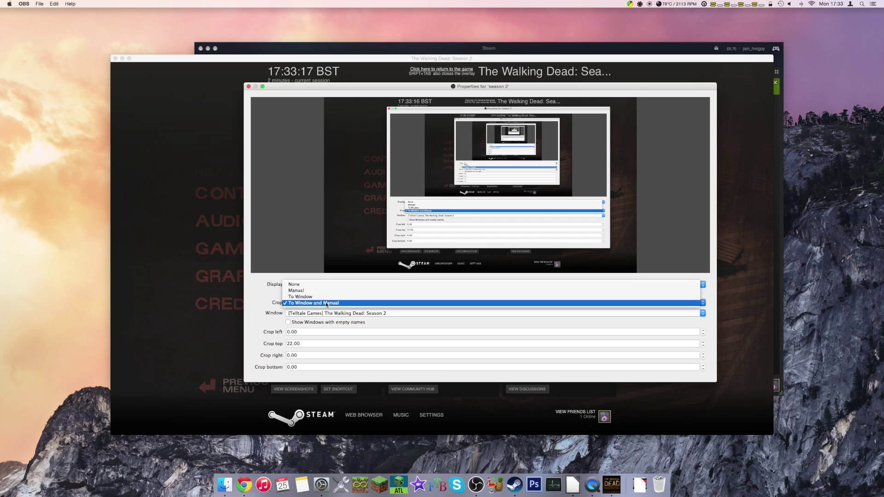
{"action": "left_click", "coordinate": [326, 303]}
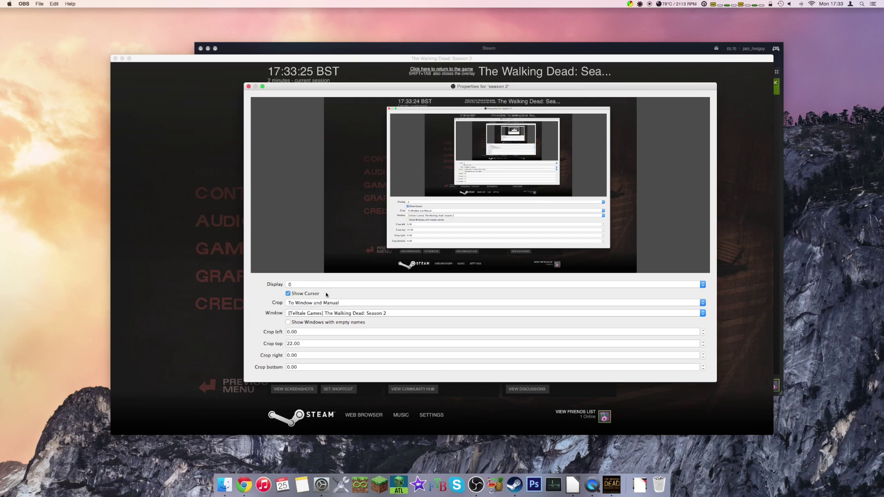
{"action": "left_click", "coordinate": [325, 314]}
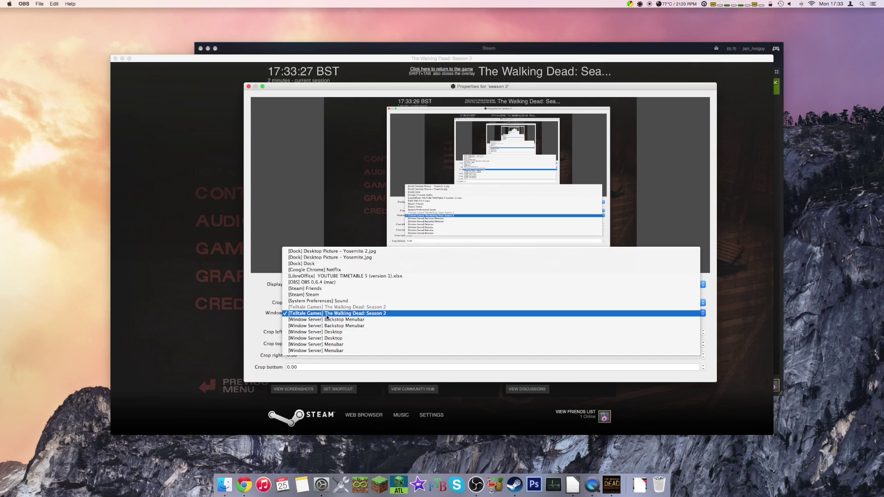
{"action": "left_click", "coordinate": [327, 314]}
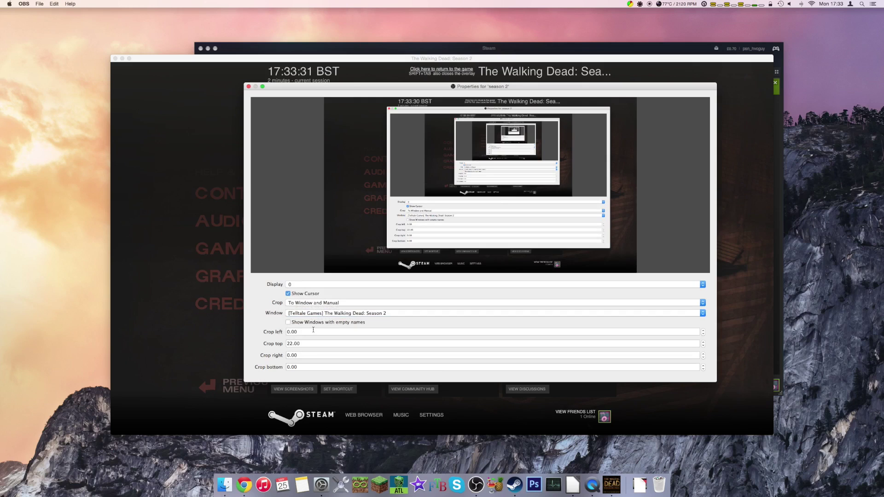
Step: Set the top crop of the season 2 source to 0
{"action": "left_click_drag", "start_coordinate": [298, 345], "coordinate": [284, 343]}
{"action": "type", "text": "0"}
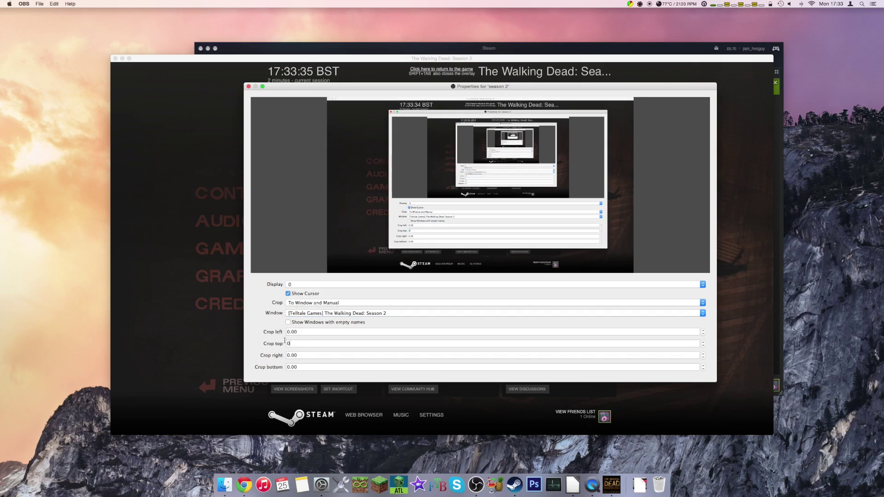
Step: Close the Steam overlay's view over the game and reposition the game and source properties windows to check the captured area
{"action": "left_click_drag", "start_coordinate": [478, 86], "coordinate": [592, 177]}
{"action": "key", "text": "super+Tab"}
{"action": "key", "text": "shift+Tab"}
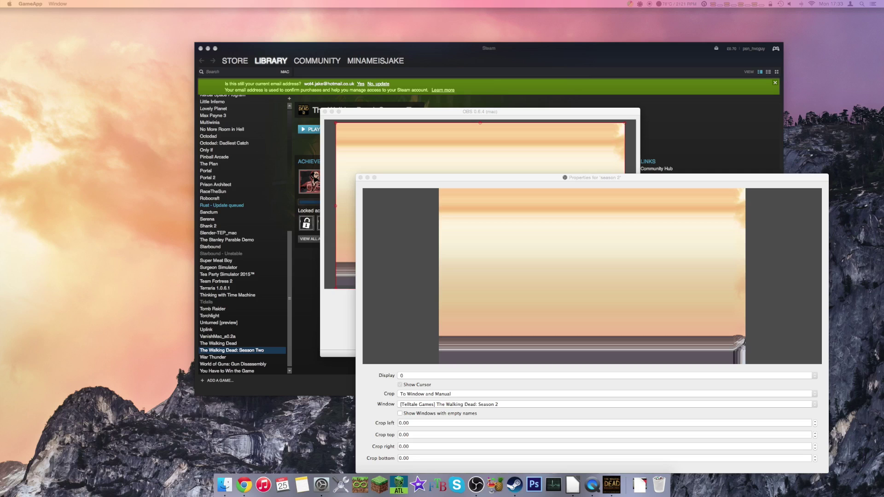
{"action": "left_click_drag", "start_coordinate": [0, 208], "coordinate": [347, 86]}
{"action": "left_click_drag", "start_coordinate": [788, 178], "coordinate": [722, 150]}
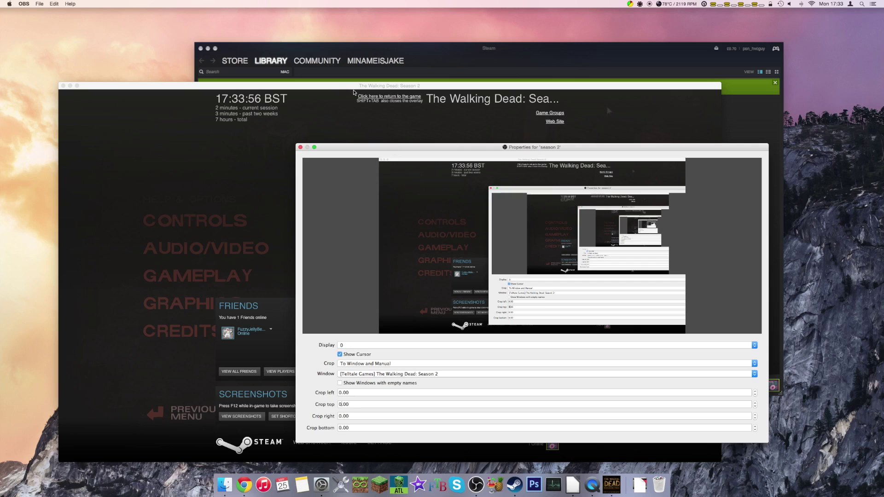
Step: Move the game window again and bring the OBS source properties in front of it to compare the preview
{"action": "left_click", "coordinate": [354, 86]}
{"action": "left_click_drag", "start_coordinate": [354, 85], "coordinate": [330, 124]}
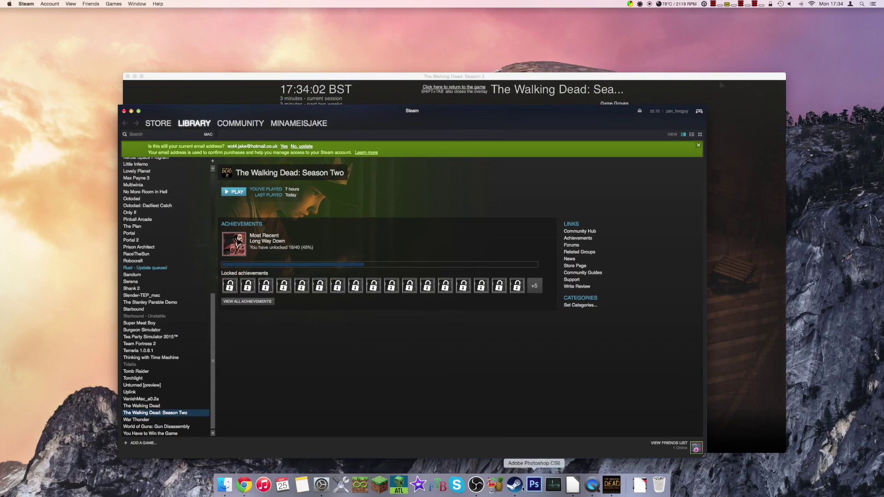
{"action": "left_click", "coordinate": [475, 484]}
{"action": "left_click_drag", "start_coordinate": [582, 152], "coordinate": [527, 122]}
{"action": "key", "text": "super+Tab"}
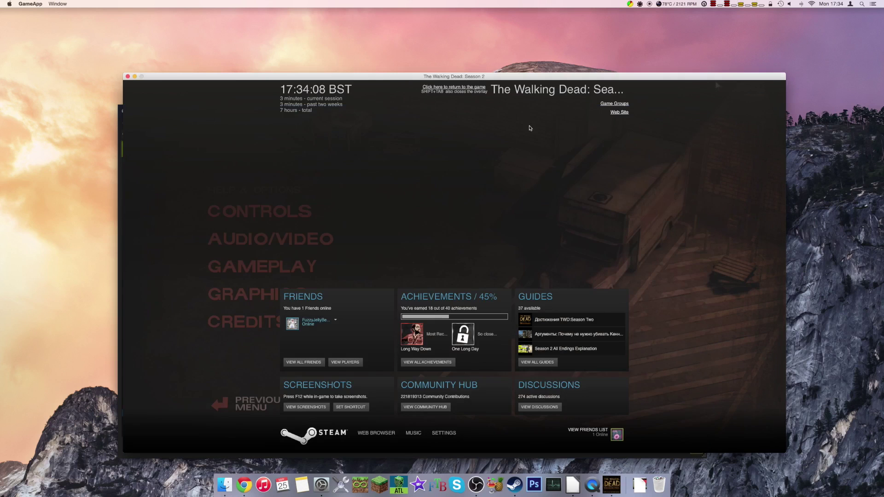
{"action": "left_click", "coordinate": [475, 485]}
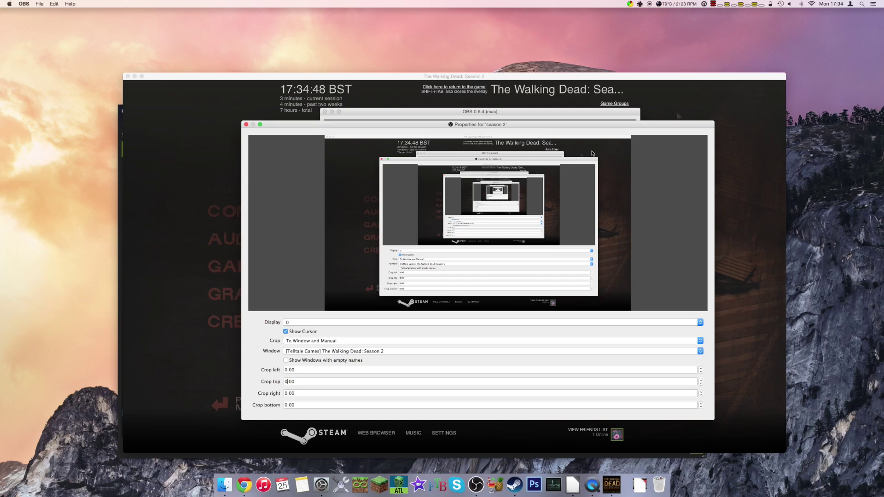
Step: Set the season 2 source's top crop to 22, close its properties and move OBS off the game window
{"action": "key", "text": "BackSpace"}
{"action": "type", "text": "8"}
{"action": "key", "text": "BackSpace"}
{"action": "type", "text": "22"}
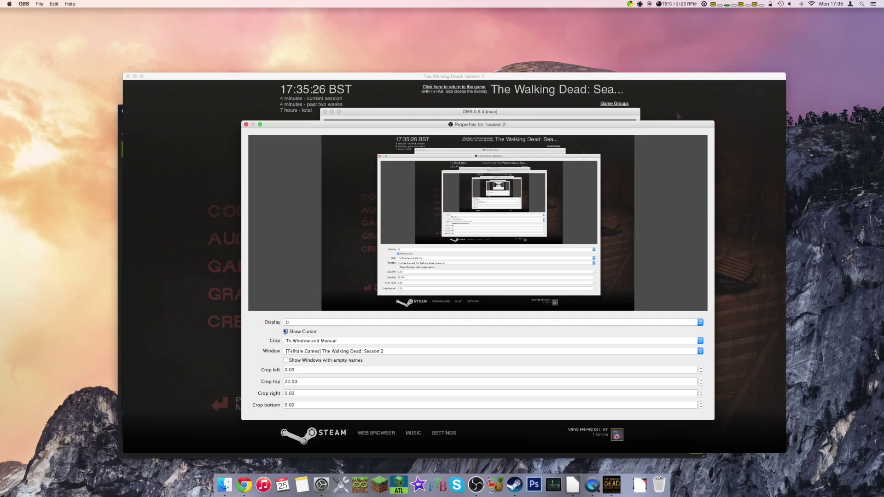
{"action": "left_click", "coordinate": [246, 125]}
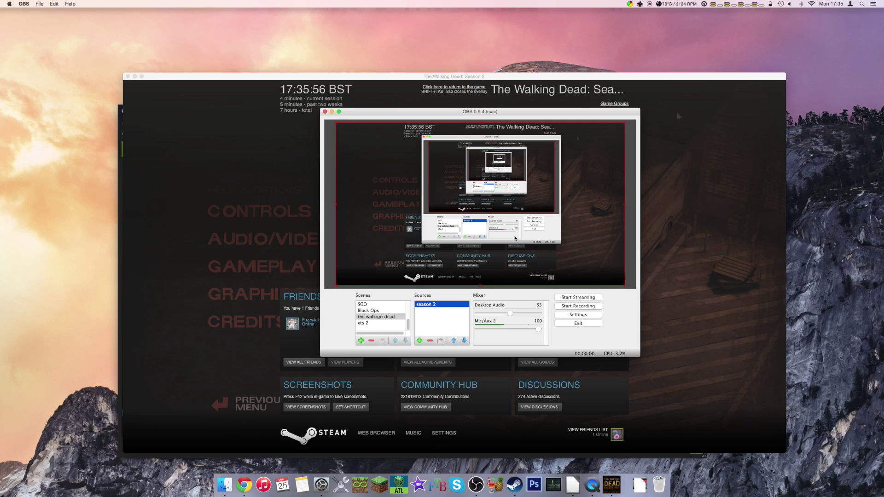
{"action": "left_click_drag", "start_coordinate": [502, 112], "coordinate": [0, 182]}
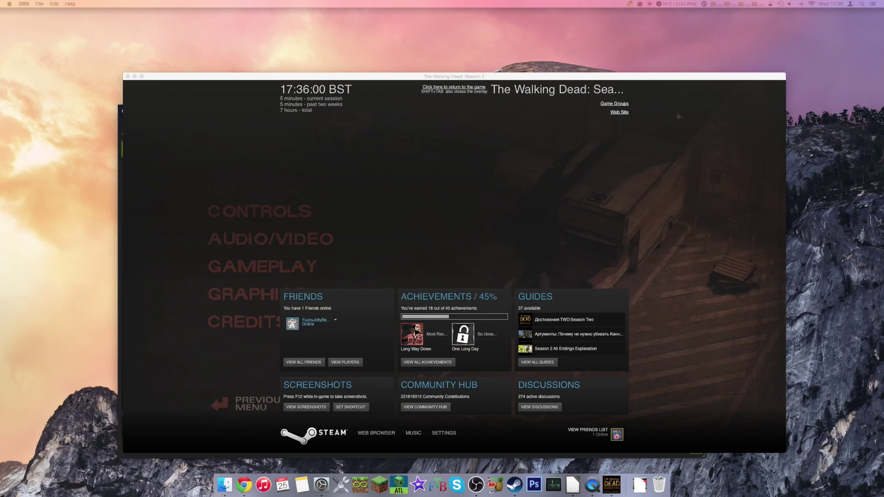
{"action": "left_click_drag", "start_coordinate": [1, 230], "coordinate": [730, 125]}
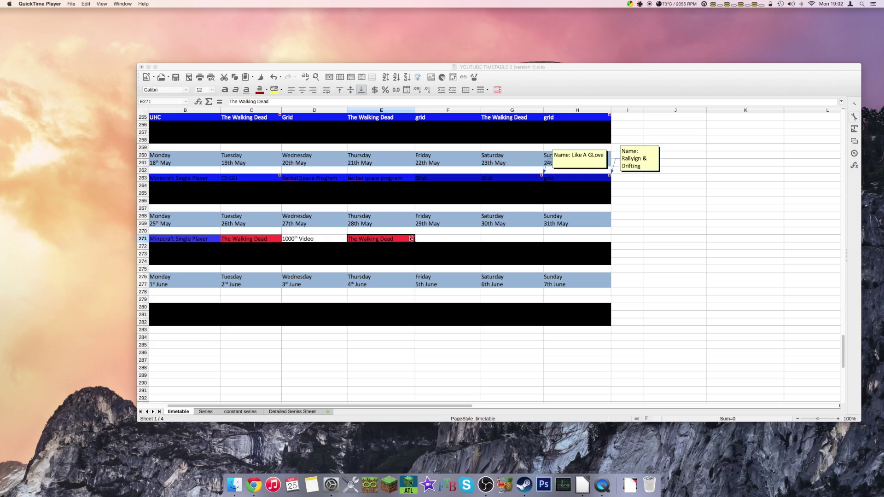
Step: Check The Walking Dead entries for 28th May and 26th May in the timetable spreadsheet
{"action": "left_click", "coordinate": [407, 345]}
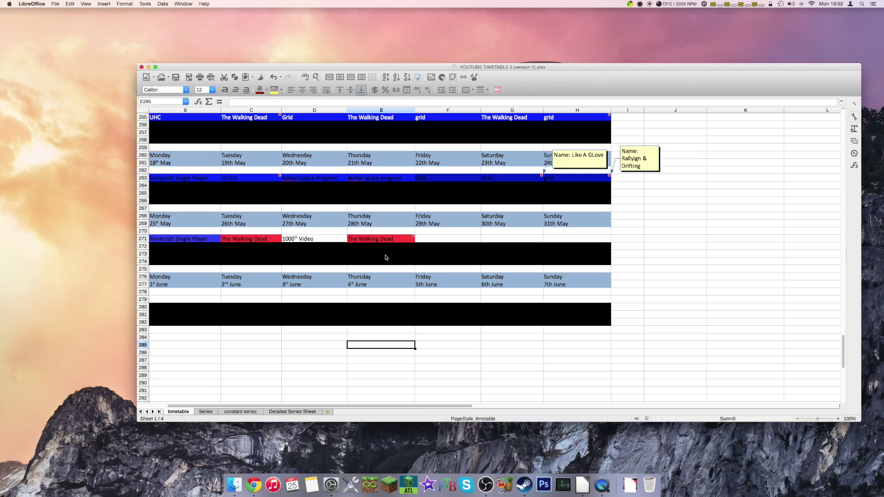
{"action": "left_click", "coordinate": [410, 238]}
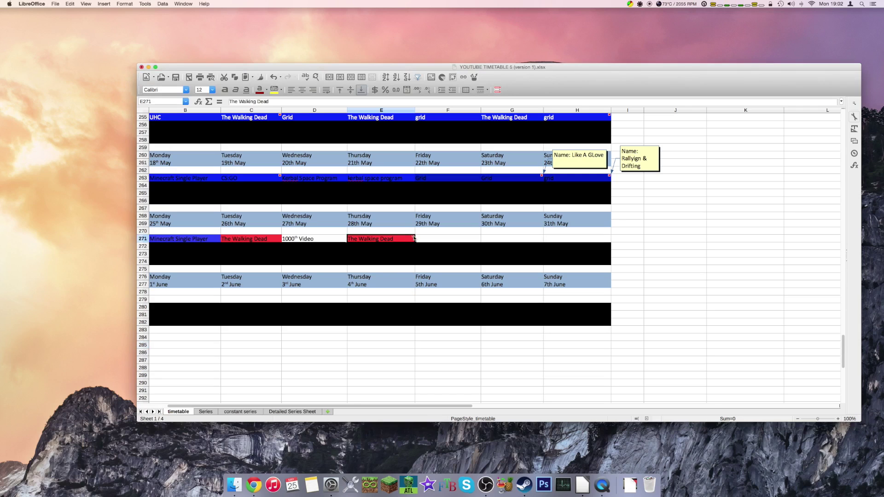
{"action": "mouse_move", "coordinate": [413, 238]}
{"action": "left_click", "coordinate": [232, 240]}
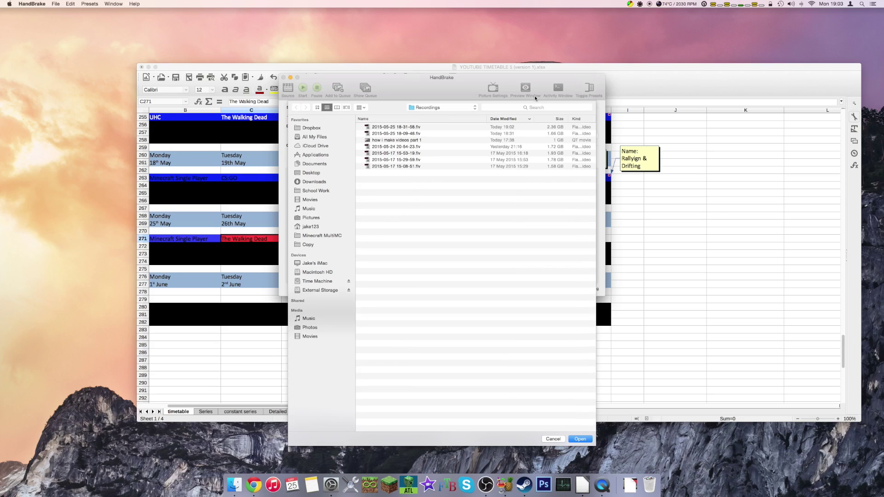
{"action": "left_click", "coordinate": [529, 134]}
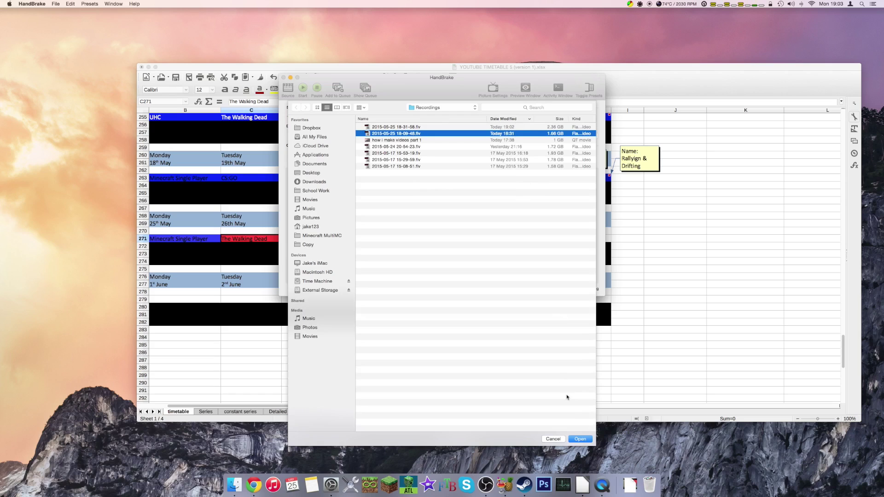
{"action": "left_click", "coordinate": [578, 440]}
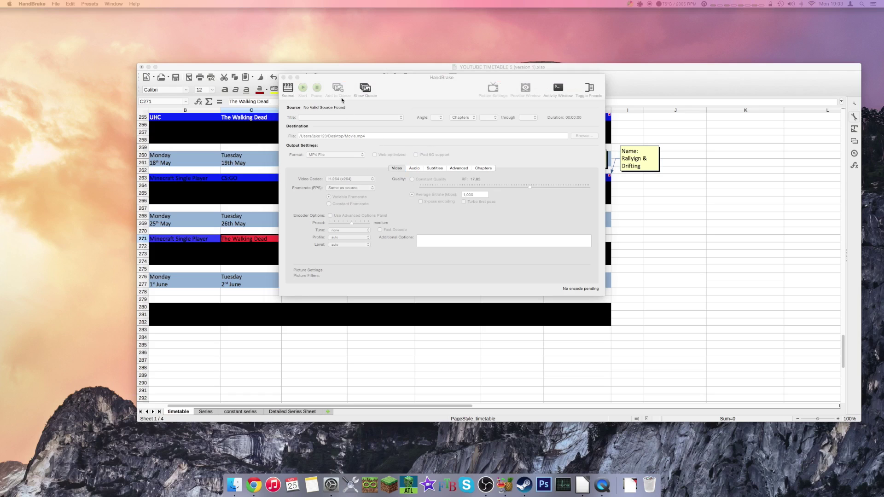
{"action": "left_click", "coordinate": [287, 89]}
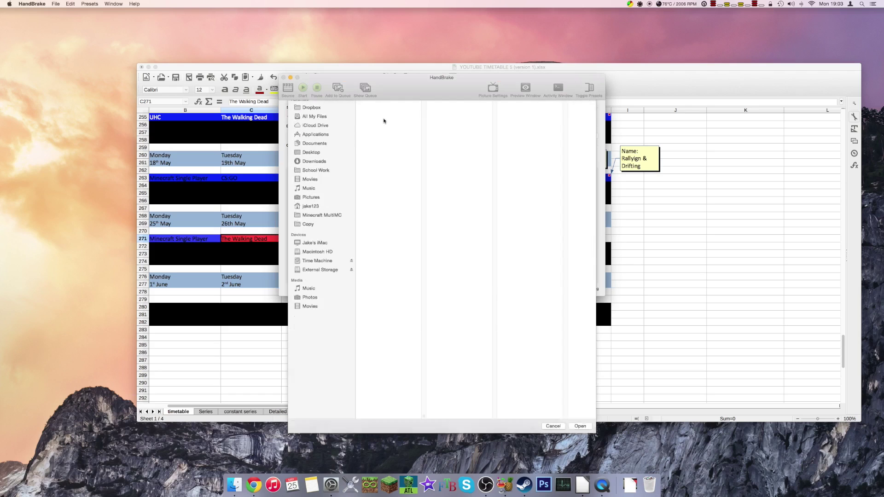
{"action": "left_click", "coordinate": [420, 134]}
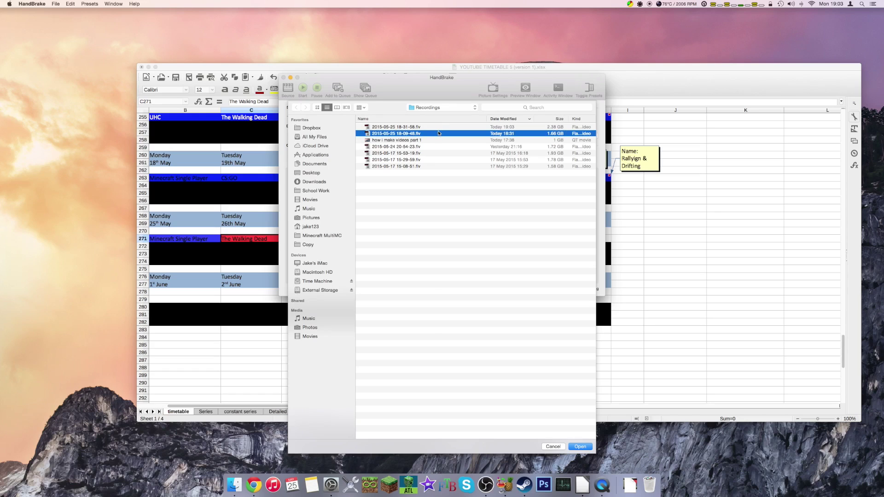
{"action": "double_click", "coordinate": [439, 133]}
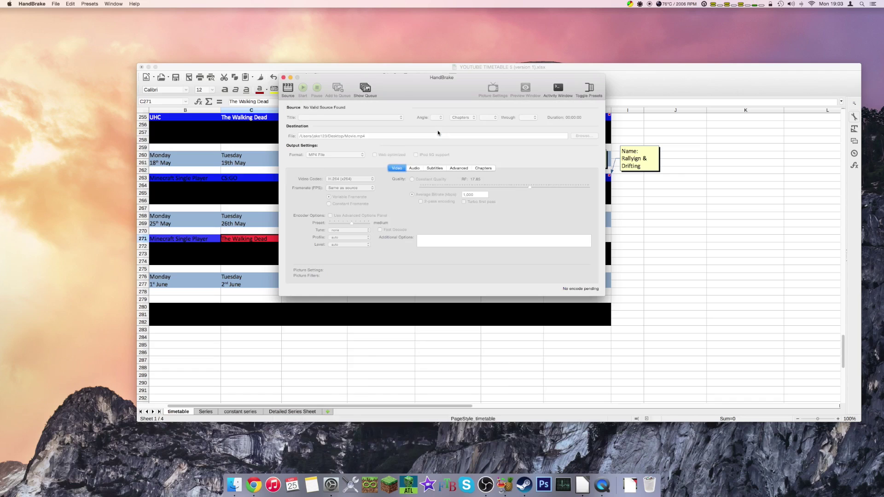
{"action": "key", "text": "super+o"}
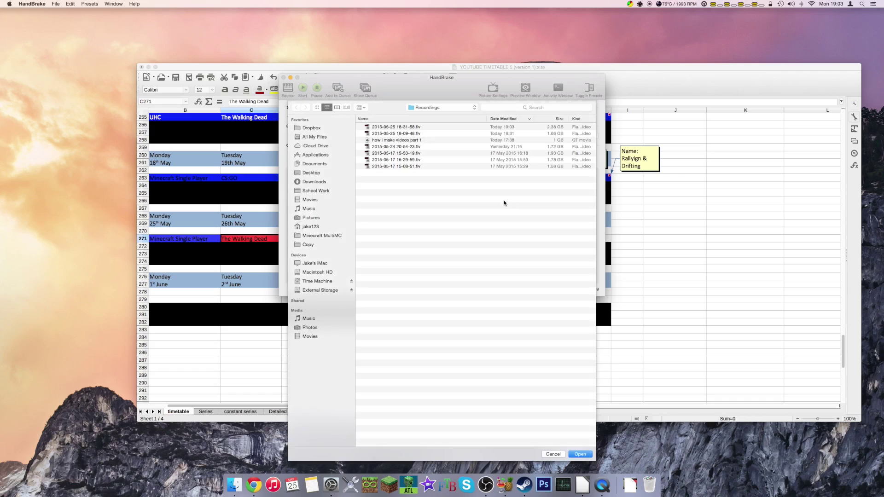
{"action": "left_click", "coordinate": [451, 138]}
{"action": "left_click", "coordinate": [458, 127]}
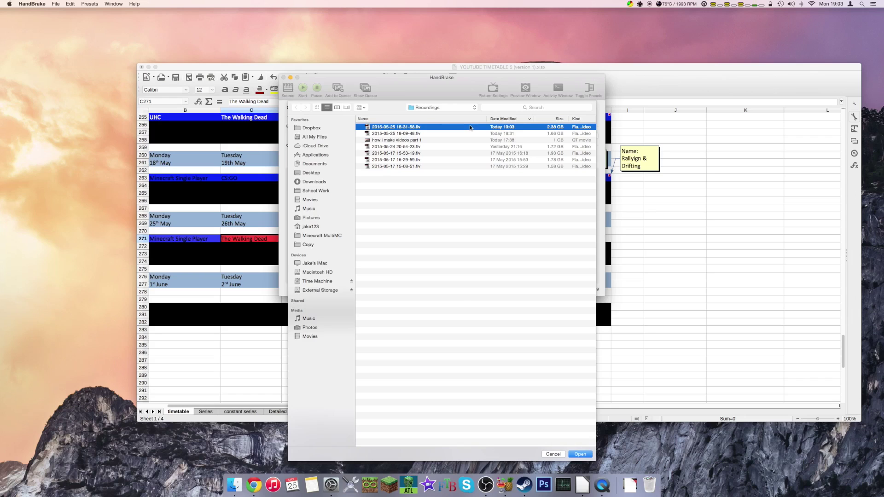
Step: In Finder, sort the Recordings folder by date modified and move the 24 May and three 17 May 2015 recordings to the Trash
{"action": "left_click", "coordinate": [234, 485]}
{"action": "left_click", "coordinate": [468, 199]}
{"action": "left_click", "coordinate": [501, 215]}
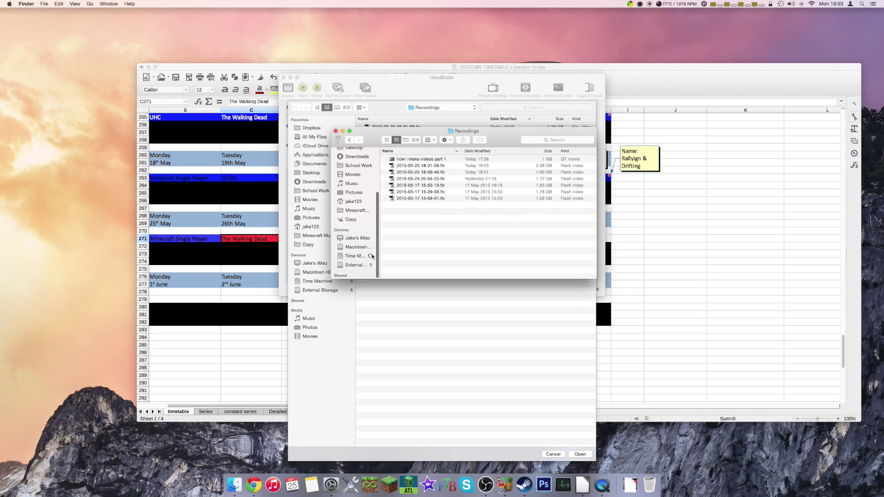
{"action": "left_click_drag", "start_coordinate": [487, 240], "coordinate": [457, 181]}
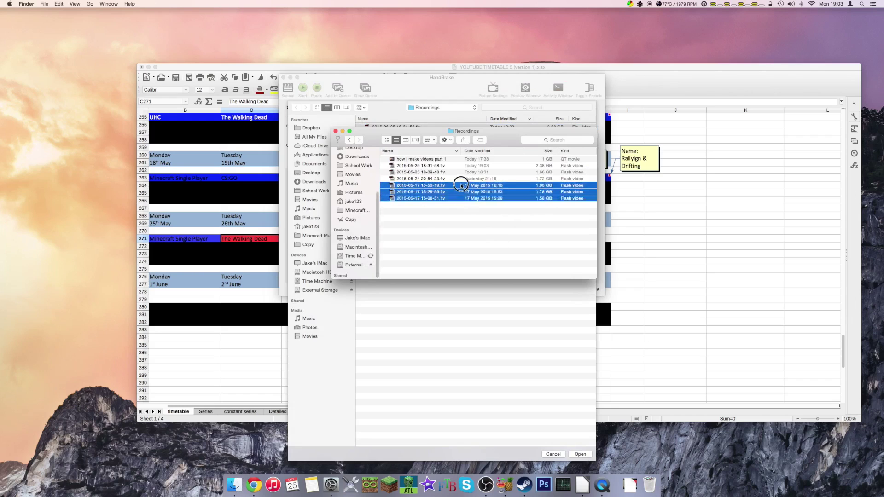
{"action": "left_click", "coordinate": [476, 151]}
{"action": "left_click_drag", "start_coordinate": [398, 188], "coordinate": [644, 493]}
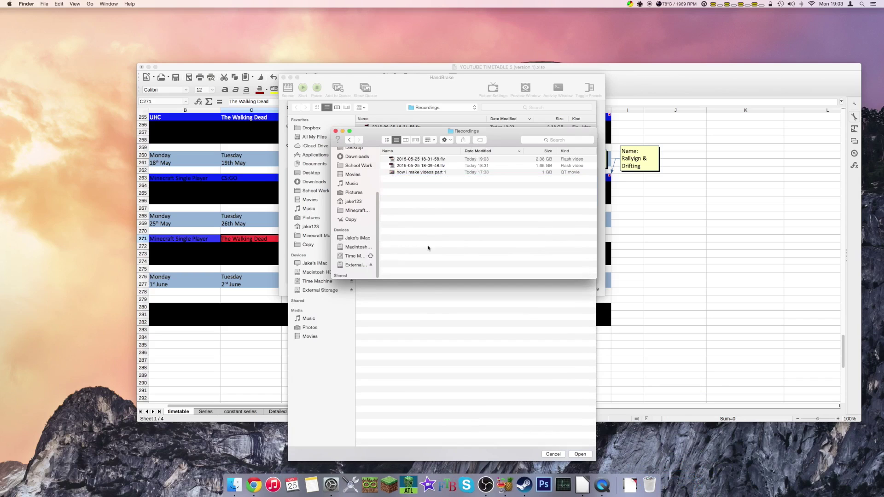
Step: Try again to load a 25 May recording as the source in HandBrake, and close the HandBrake window
{"action": "left_click", "coordinate": [400, 125]}
{"action": "left_click", "coordinate": [404, 192]}
{"action": "left_click", "coordinate": [422, 133]}
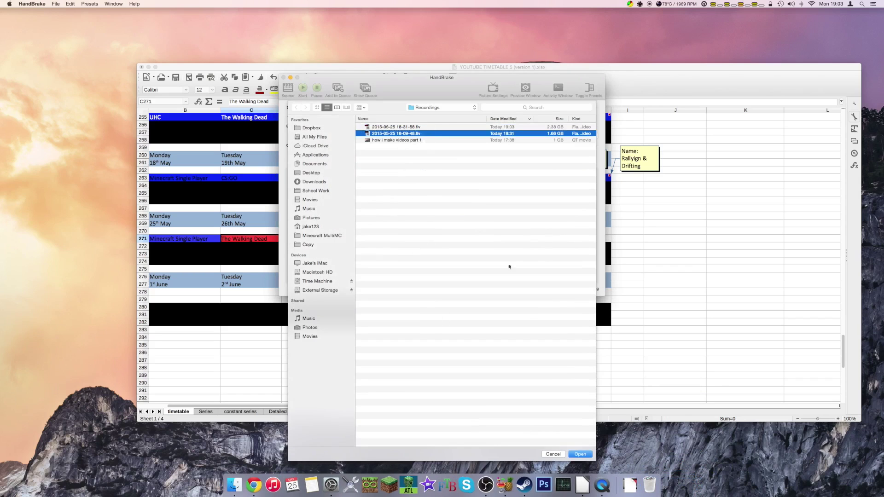
{"action": "key", "text": "Return"}
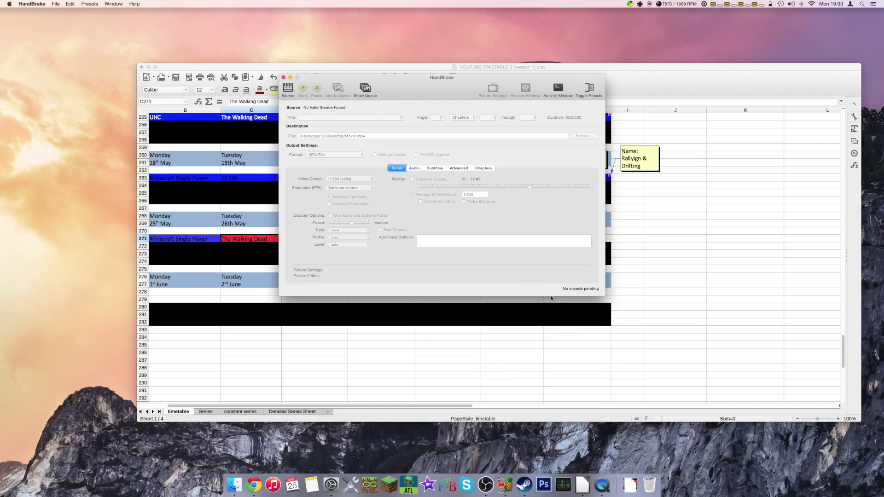
{"action": "left_click", "coordinate": [287, 90]}
{"action": "left_click", "coordinate": [449, 118]}
{"action": "key", "text": "Return"}
{"action": "left_click", "coordinate": [282, 77]}
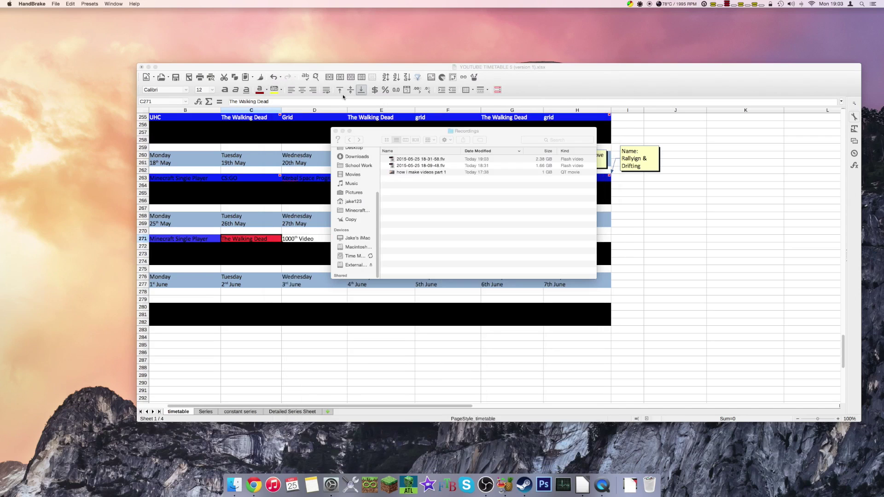
Step: Find and launch VLC, and arrange a smaller VLC window below the Recordings folder window
{"action": "key", "text": "F4"}
{"action": "left_click", "coordinate": [431, 18]}
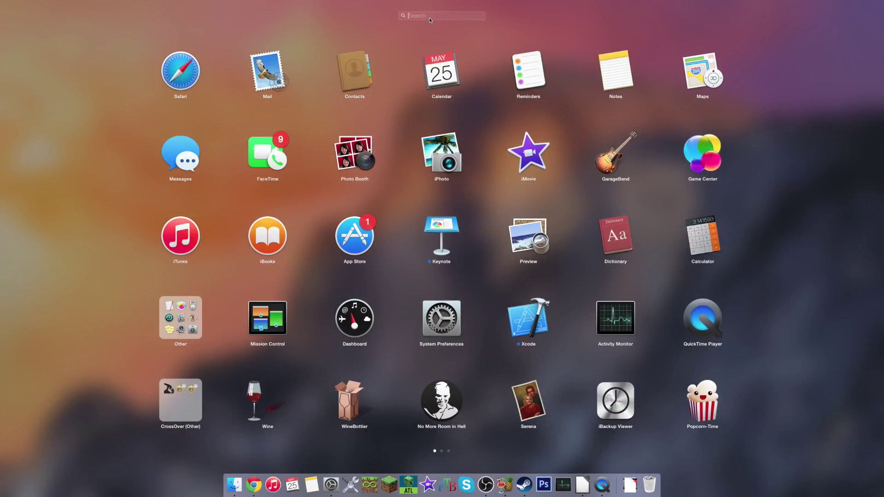
{"action": "type", "text": "vlc"}
{"action": "key", "text": "Return"}
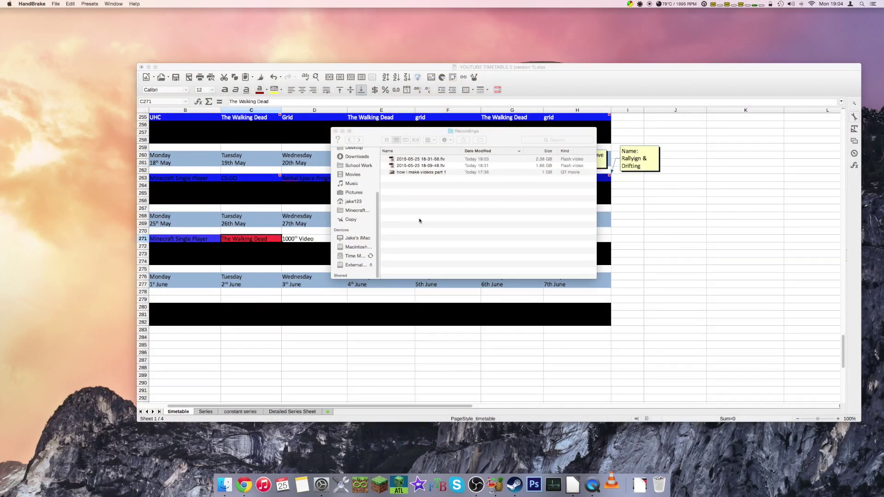
{"action": "left_click_drag", "start_coordinate": [435, 131], "coordinate": [688, 41]}
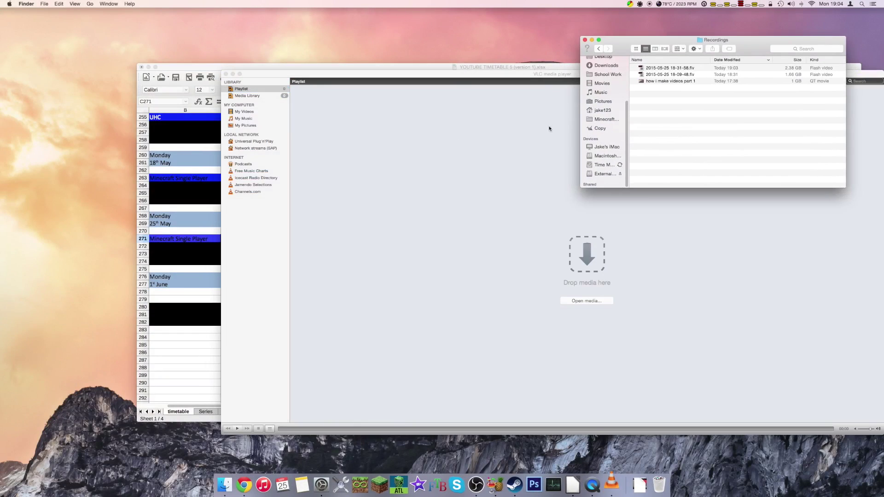
{"action": "left_click_drag", "start_coordinate": [471, 74], "coordinate": [454, 131]}
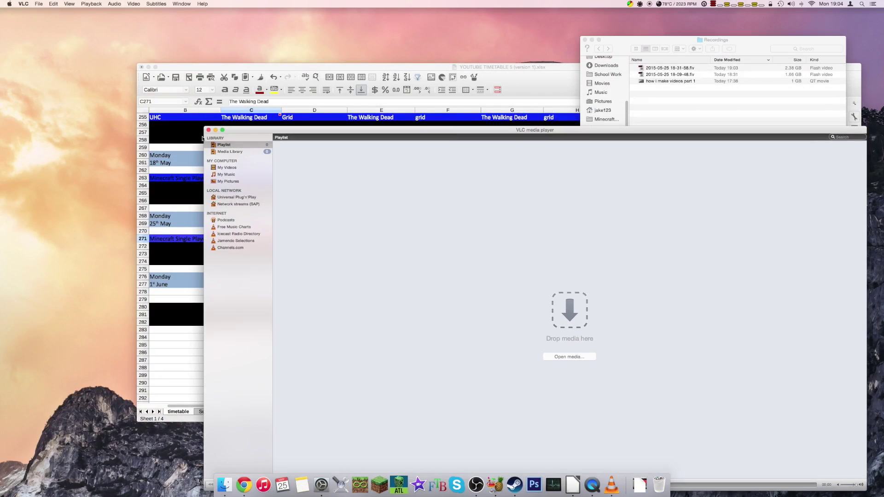
{"action": "left_click_drag", "start_coordinate": [202, 126], "coordinate": [634, 223]}
{"action": "left_click", "coordinate": [656, 75]}
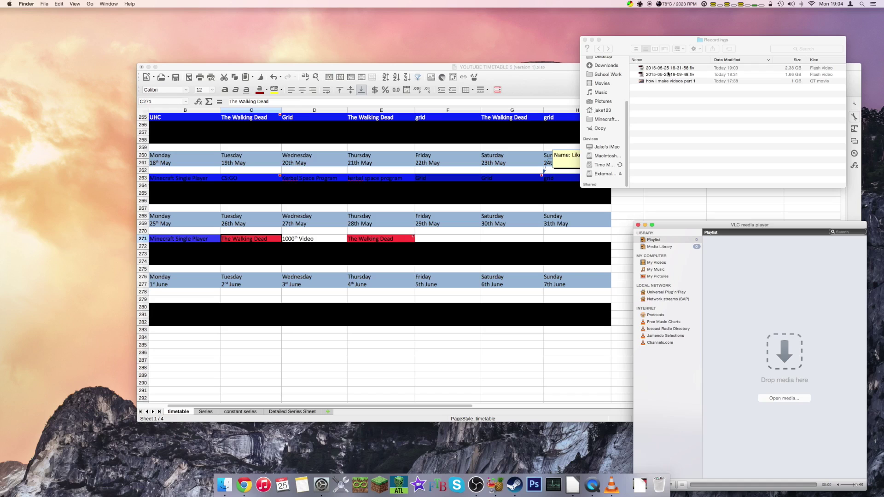
{"action": "left_click_drag", "start_coordinate": [667, 76], "coordinate": [726, 360]}
{"action": "left_click_drag", "start_coordinate": [714, 225], "coordinate": [326, 95]}
{"action": "left_click", "coordinate": [343, 116]}
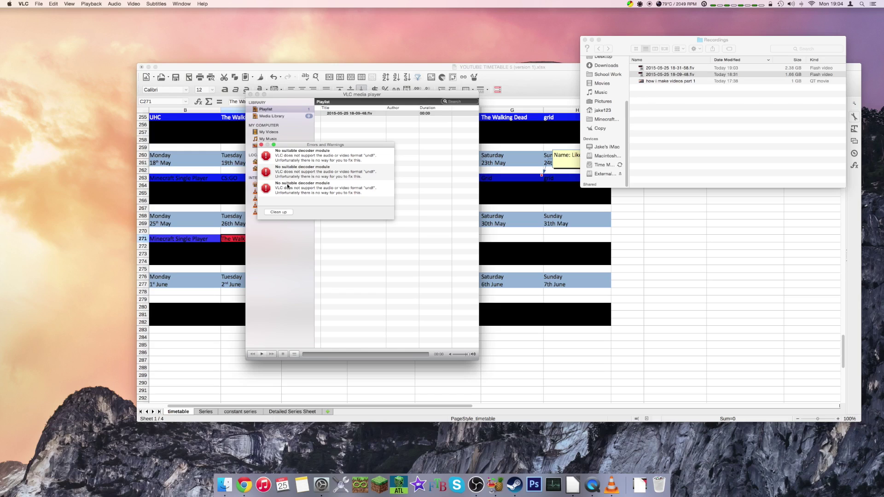
{"action": "left_click", "coordinate": [261, 145]}
Step: Try to eject the External Storage disk, and save the timetable in LibreOffice, keeping the Microsoft Excel 2007/2010/2013 XML format
{"action": "left_click", "coordinate": [792, 107]}
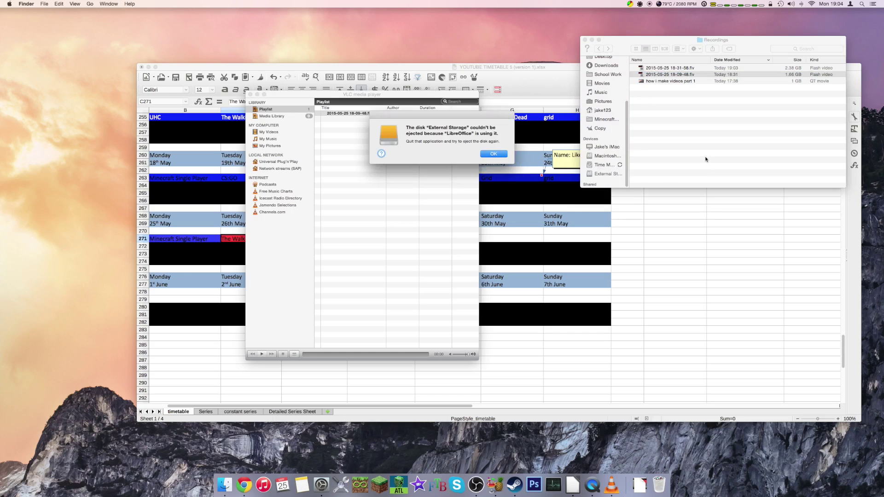
{"action": "left_click", "coordinate": [499, 158]}
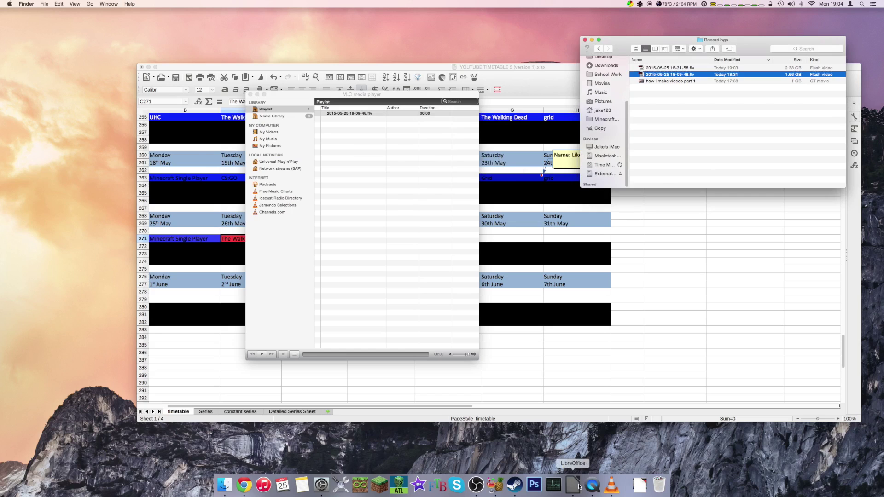
{"action": "left_click", "coordinate": [580, 486]}
{"action": "left_click", "coordinate": [671, 321]}
{"action": "key", "text": "super+s"}
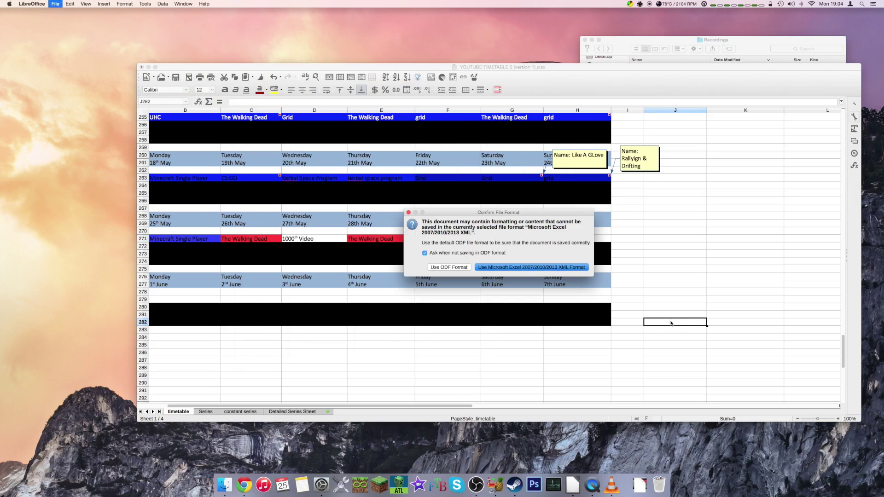
{"action": "left_click", "coordinate": [523, 267]}
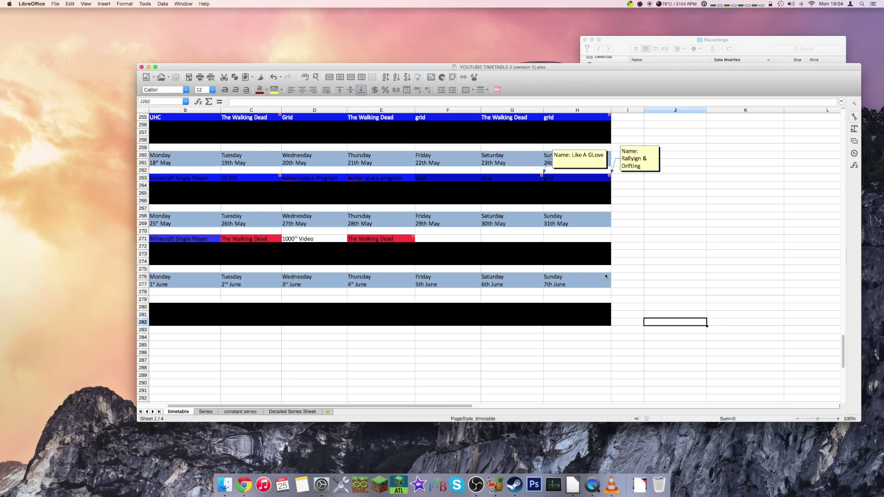
Step: Close the timetable spreadsheet, and check the External Storage disk's information window before closing it
{"action": "left_click", "coordinate": [142, 67]}
{"action": "left_click", "coordinate": [711, 102]}
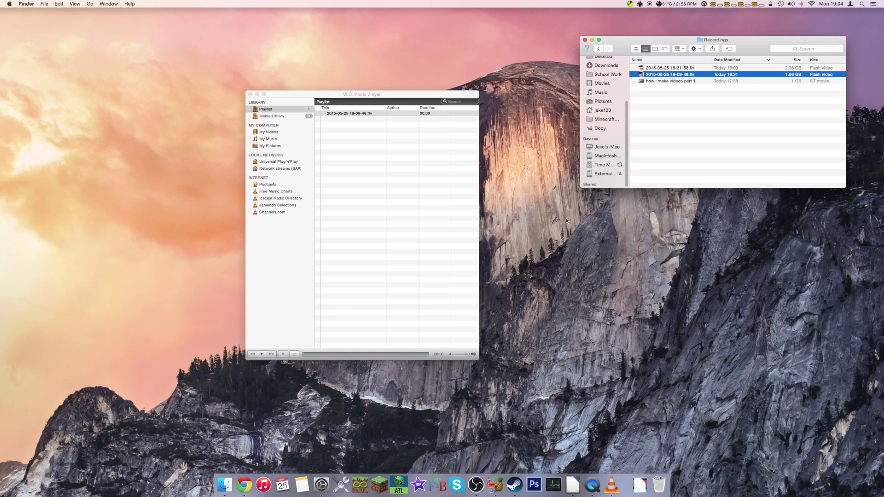
{"action": "left_click", "coordinate": [606, 174]}
{"action": "right_click", "coordinate": [607, 175]}
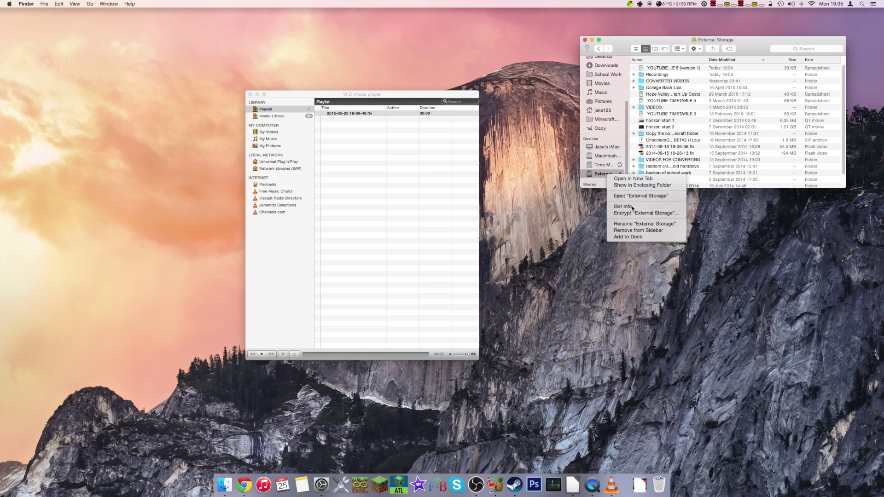
{"action": "left_click", "coordinate": [634, 205]}
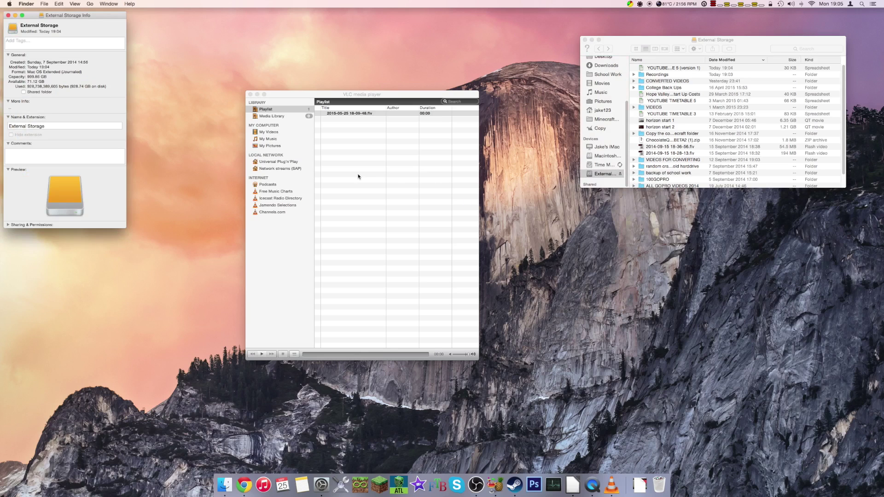
{"action": "left_click", "coordinate": [9, 17]}
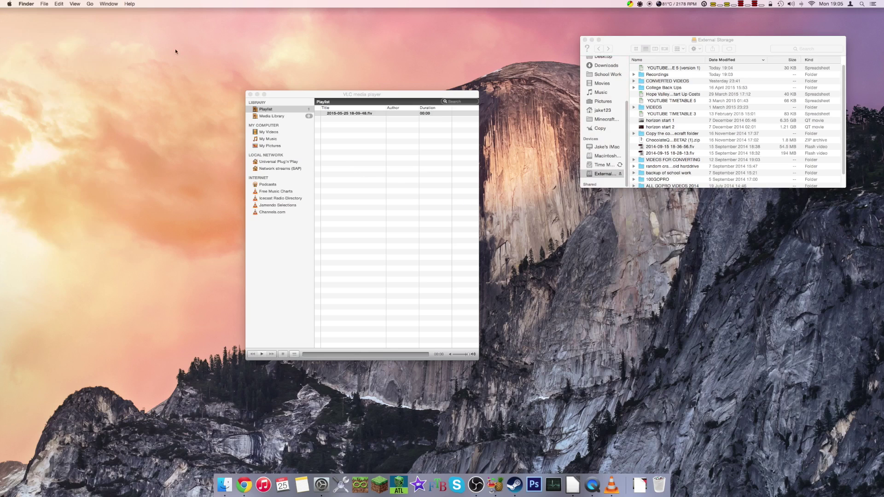
{"action": "left_click", "coordinate": [621, 174]}
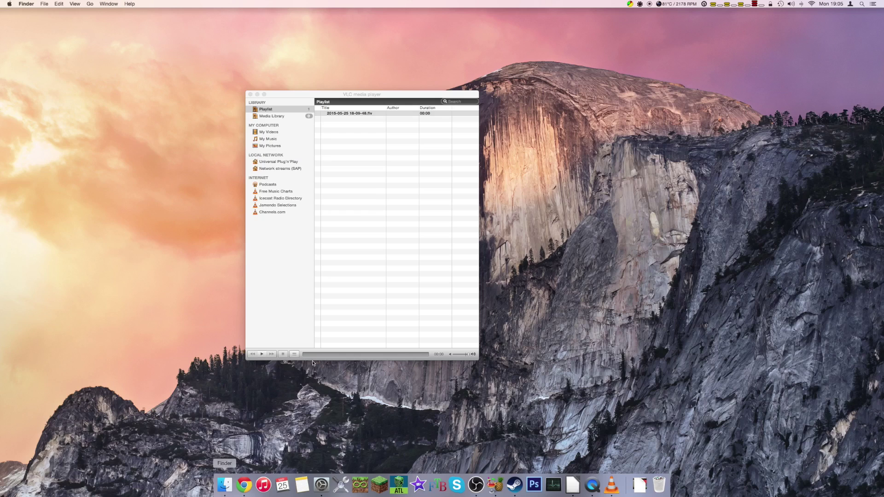
{"action": "left_click", "coordinate": [225, 485]}
{"action": "left_click", "coordinate": [44, 3]}
{"action": "key", "text": "Down"}
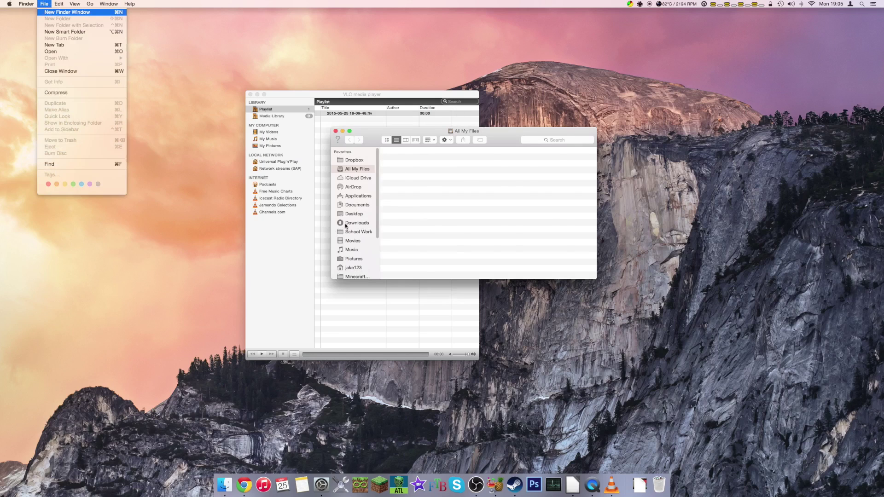
{"action": "key", "text": "Return"}
{"action": "left_click_drag", "start_coordinate": [381, 213], "coordinate": [383, 254]}
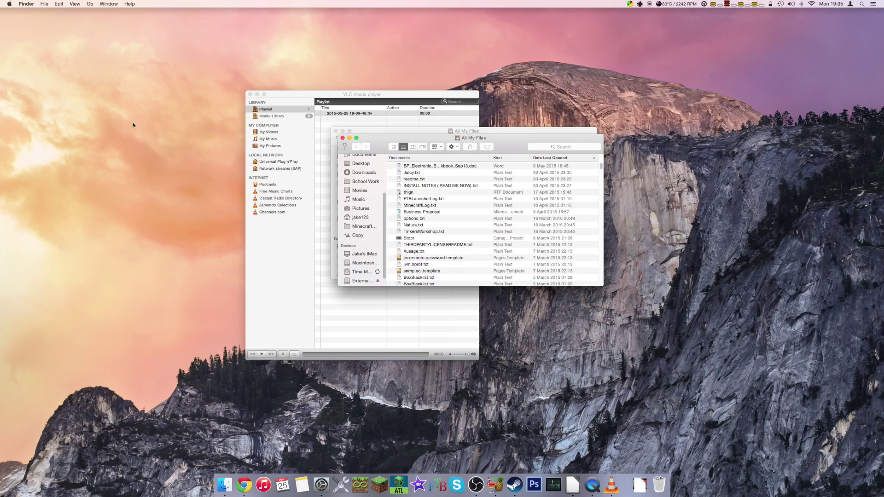
{"action": "left_click", "coordinate": [363, 280]}
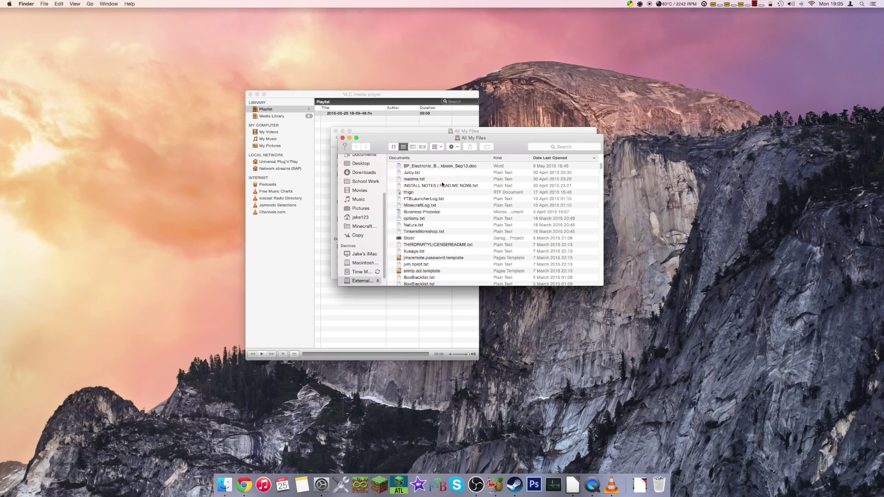
{"action": "double_click", "coordinate": [414, 173]}
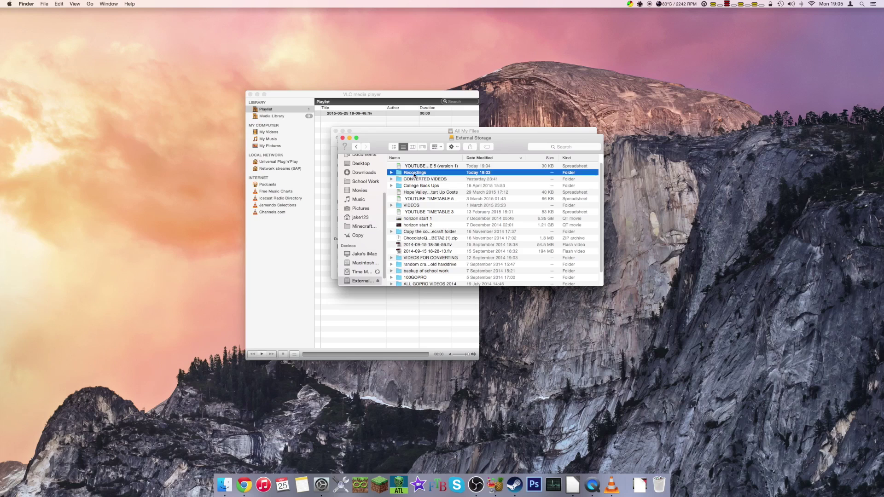
{"action": "left_click", "coordinate": [453, 167]}
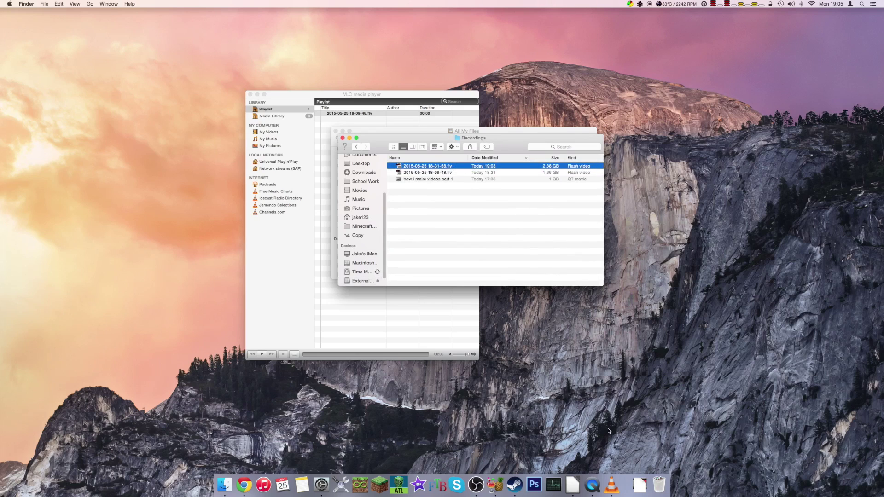
{"action": "left_click", "coordinate": [495, 485]}
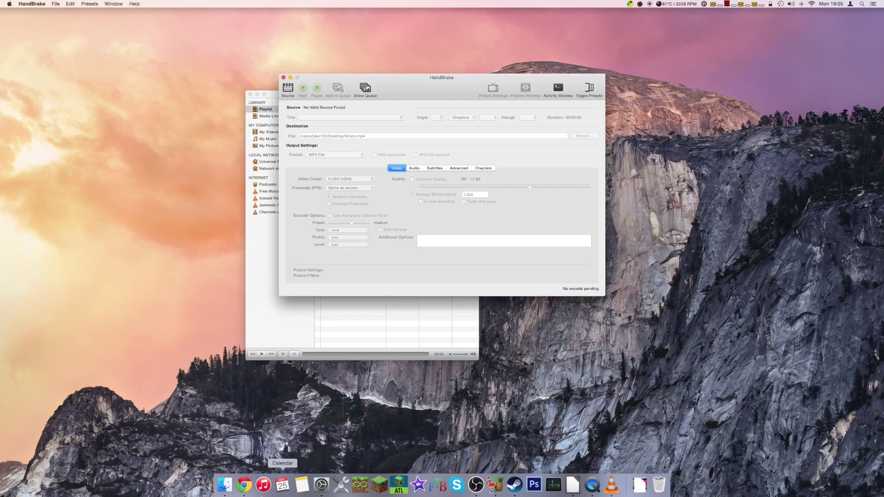
{"action": "left_click", "coordinate": [224, 484]}
{"action": "left_click_drag", "start_coordinate": [451, 142], "coordinate": [394, 138]}
{"action": "left_click", "coordinate": [337, 131]}
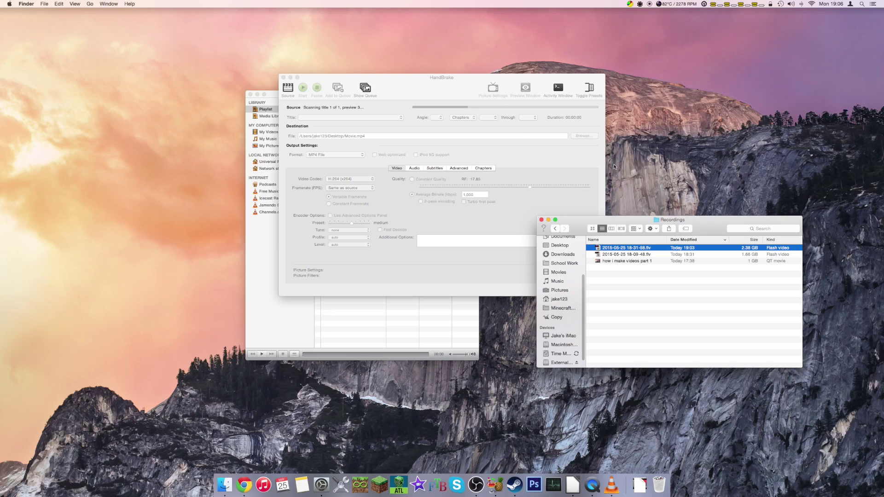
{"action": "left_click", "coordinate": [519, 155]}
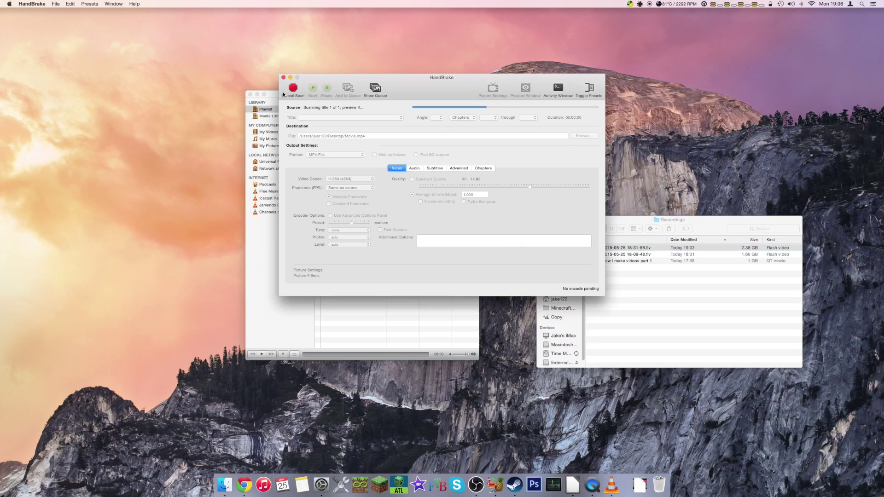
Step: Open the Recordings folder on External Storage as the HandBrake source and check the title list
{"action": "mouse_move", "coordinate": [314, 98]}
{"action": "left_mouse_down"}
{"action": "mouse_move", "coordinate": [294, 104]}
{"action": "mouse_move", "coordinate": [304, 107]}
{"action": "left_mouse_up"}
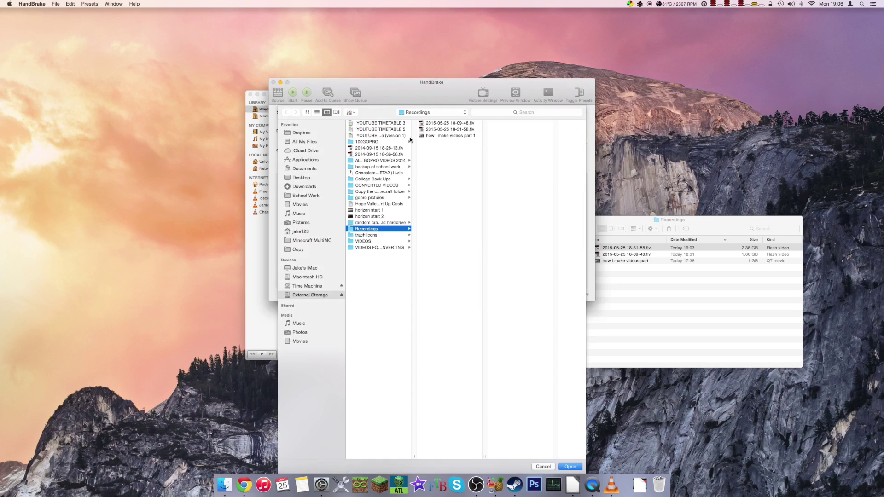
{"action": "left_click", "coordinate": [570, 466]}
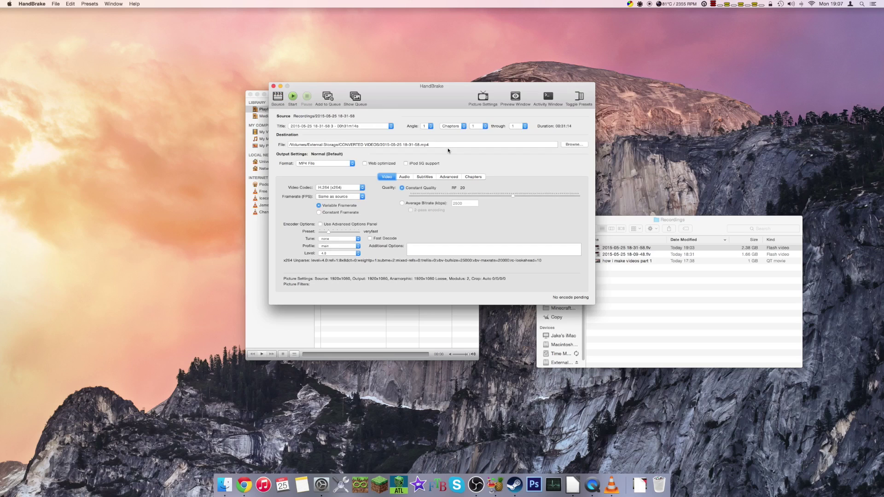
{"action": "left_click", "coordinate": [352, 126]}
{"action": "left_click", "coordinate": [418, 139]}
{"action": "left_click", "coordinate": [669, 256]}
{"action": "left_click", "coordinate": [669, 255]}
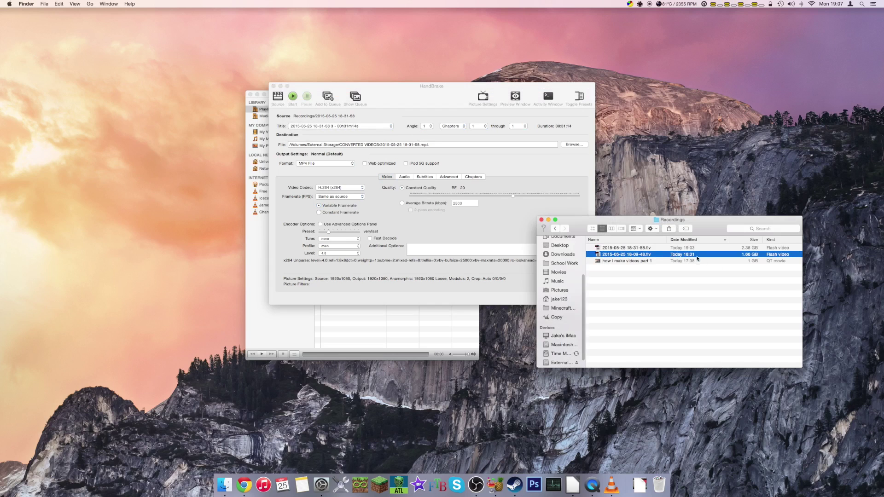
{"action": "left_click_drag", "start_coordinate": [653, 257], "coordinate": [363, 142]}
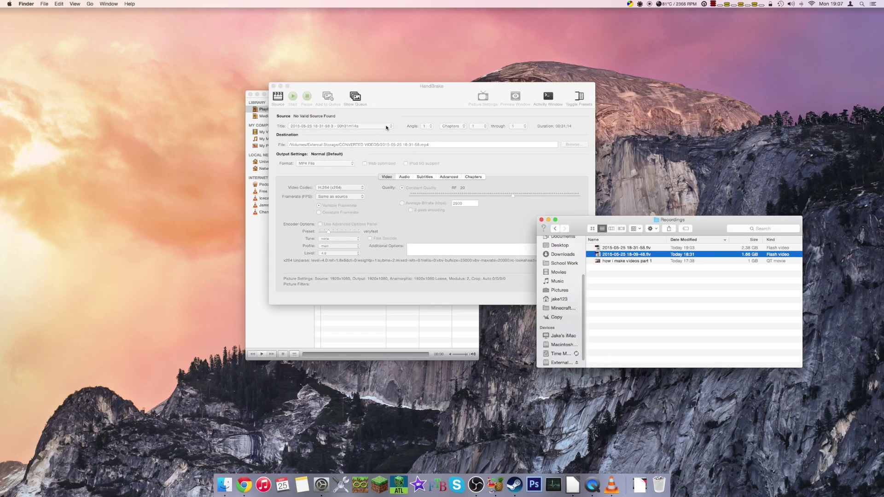
{"action": "left_click", "coordinate": [728, 293]}
{"action": "left_click", "coordinate": [670, 254]}
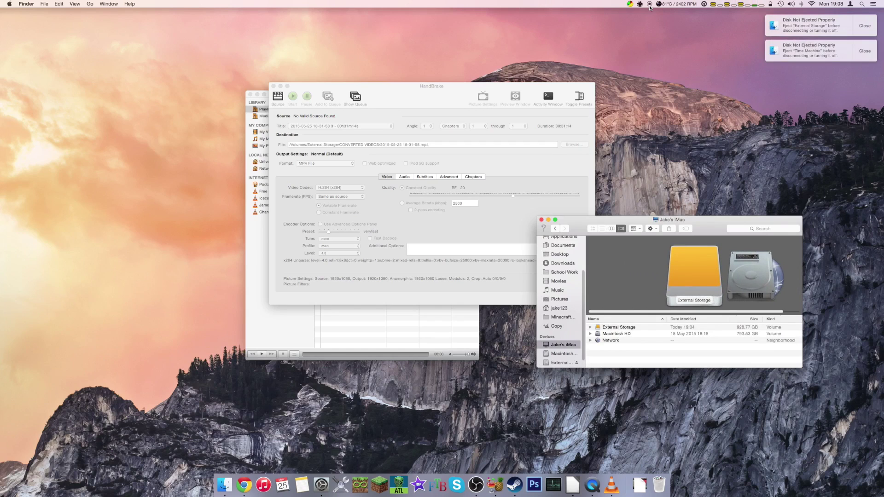
Step: Dismiss the two disk notifications, shift the HandBrake window aside, and reopen the Recordings folder on External Storage
{"action": "left_click", "coordinate": [865, 51]}
{"action": "left_click", "coordinate": [864, 26]}
{"action": "left_click_drag", "start_coordinate": [415, 107], "coordinate": [373, 113]}
{"action": "left_click", "coordinate": [659, 329]}
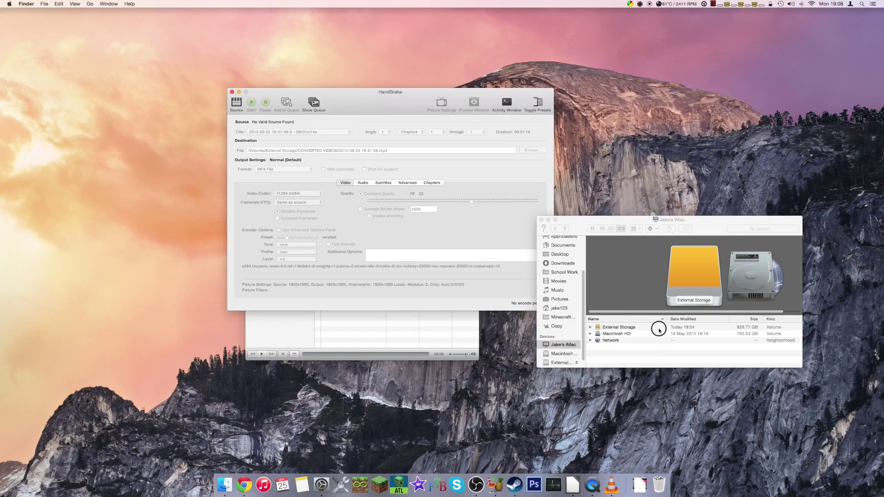
{"action": "double_click", "coordinate": [659, 328]}
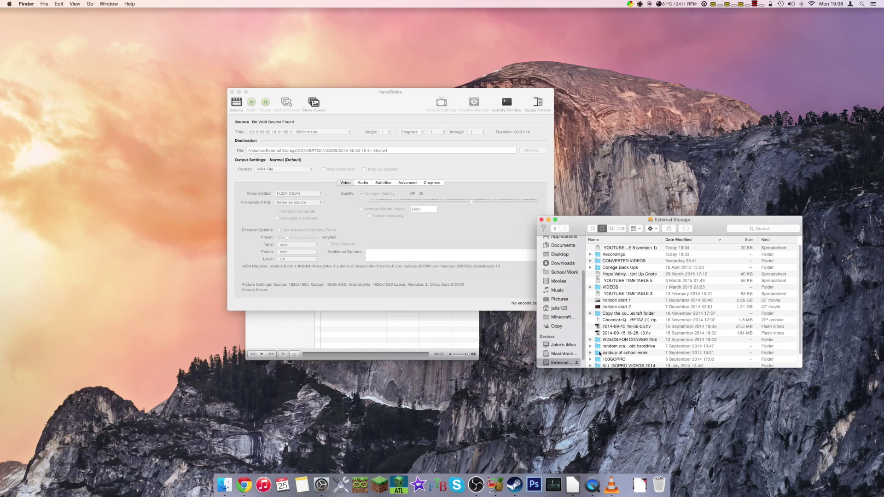
{"action": "double_click", "coordinate": [638, 255]}
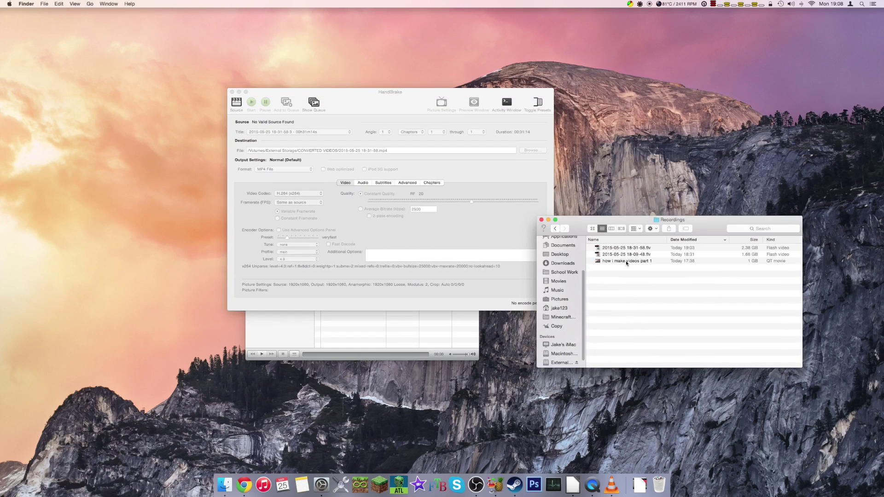
{"action": "left_click", "coordinate": [626, 255]}
{"action": "right_click", "coordinate": [628, 255]}
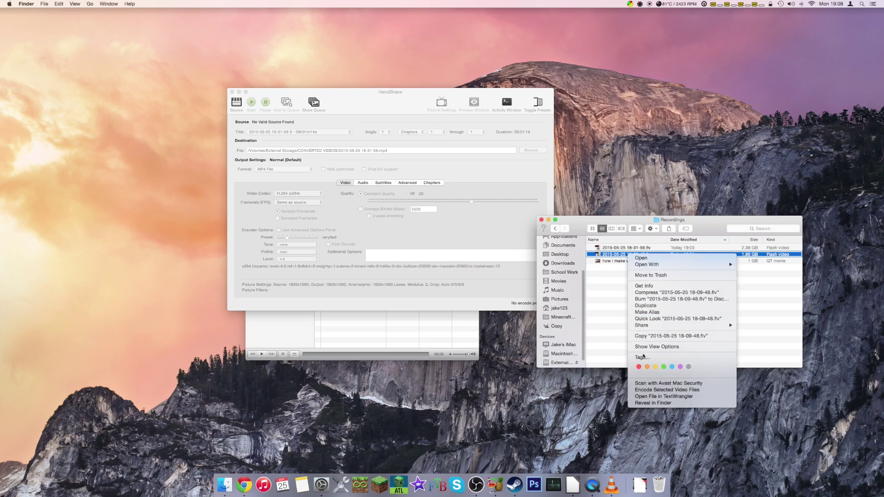
{"action": "left_click", "coordinate": [426, 198]}
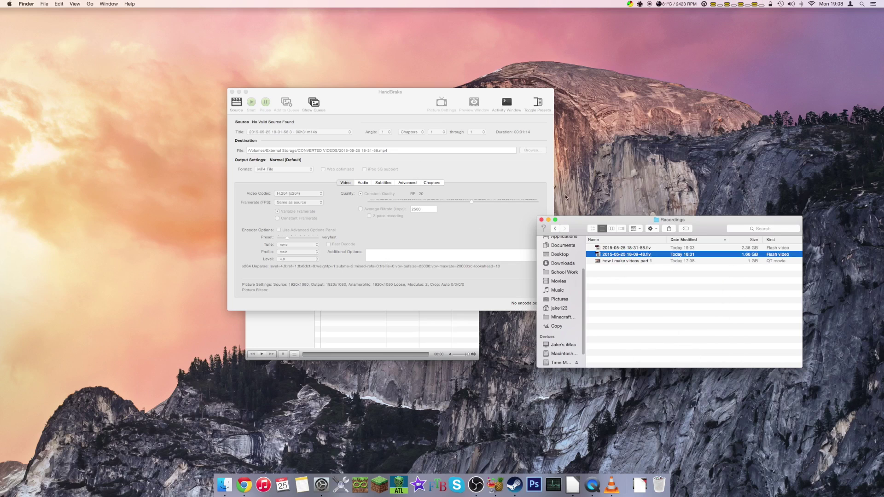
{"action": "left_click_drag", "start_coordinate": [570, 218], "coordinate": [443, 210]}
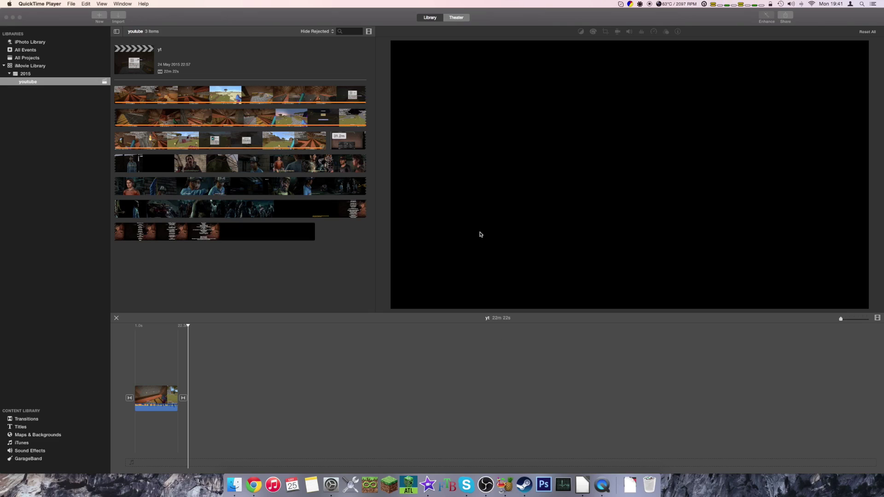
Step: Switch to HandBrake, move its window nearer the middle of the screen, and select the Normal preset
{"action": "left_click", "coordinate": [505, 485]}
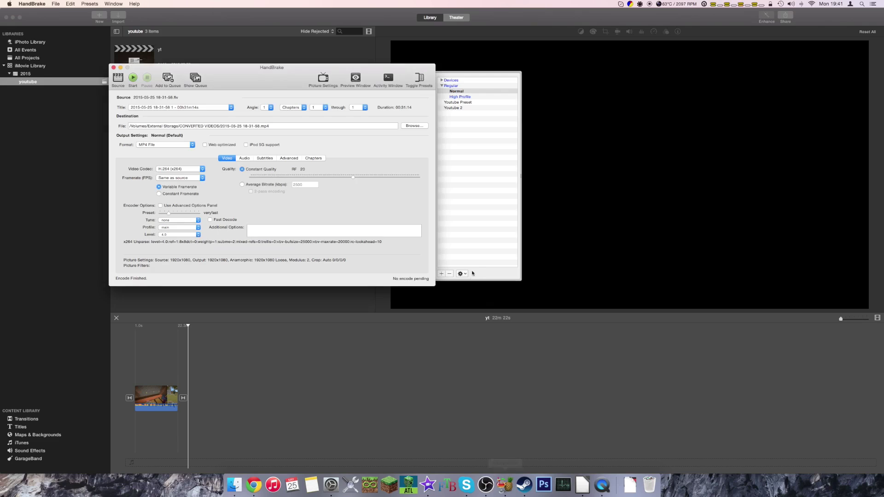
{"action": "left_click_drag", "start_coordinate": [261, 73], "coordinate": [363, 98]}
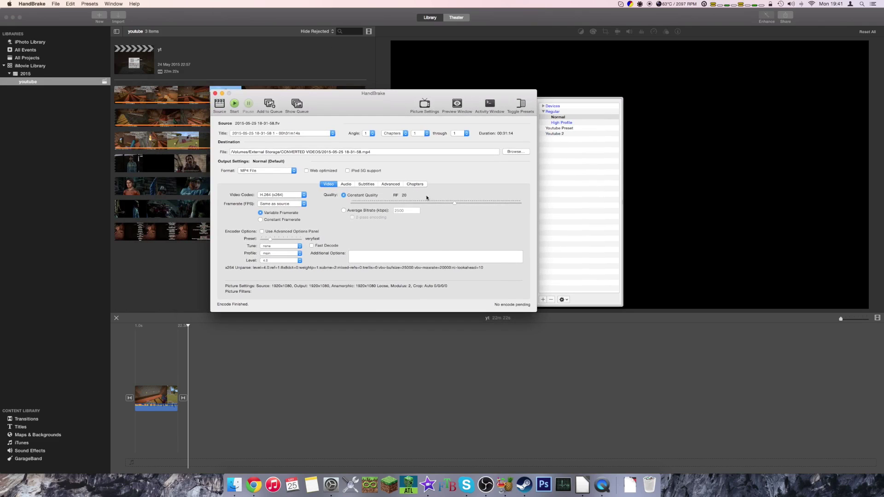
{"action": "left_click", "coordinate": [558, 117]}
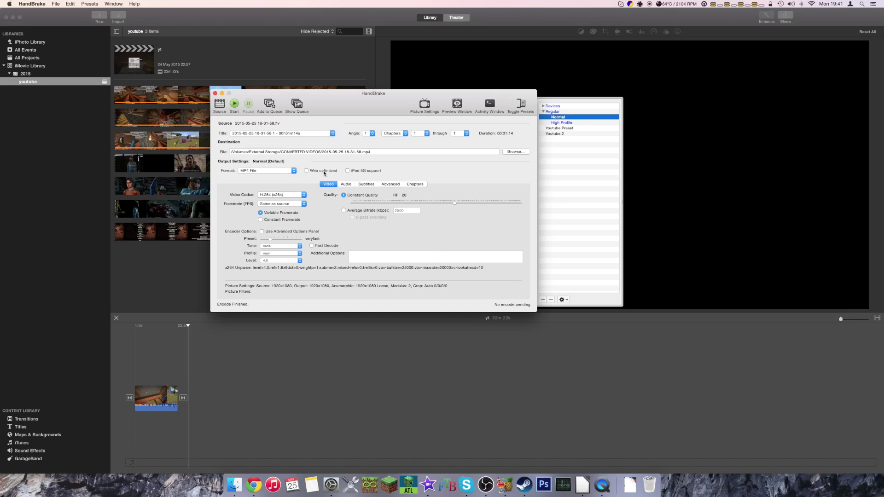
Step: Try out the Web optimized option and the Youtube Preset, returning to the Normal preset after each
{"action": "left_click", "coordinate": [307, 171]}
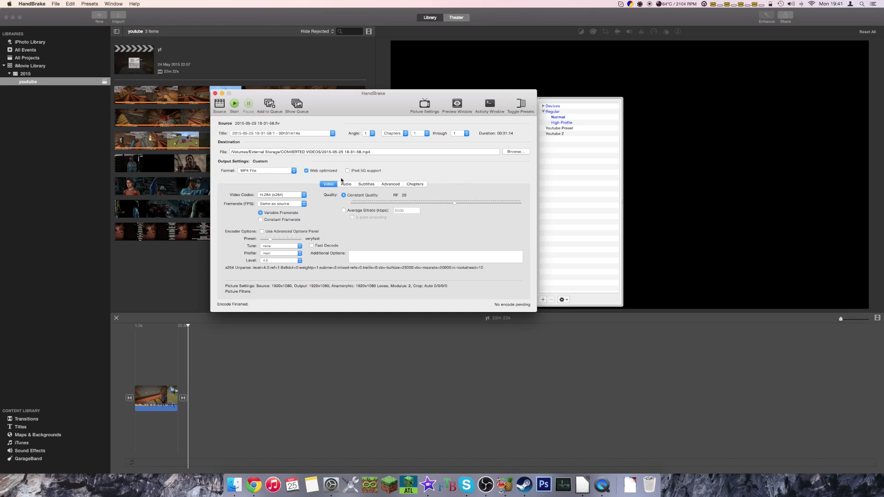
{"action": "left_click", "coordinate": [325, 172]}
{"action": "left_click", "coordinate": [583, 117]}
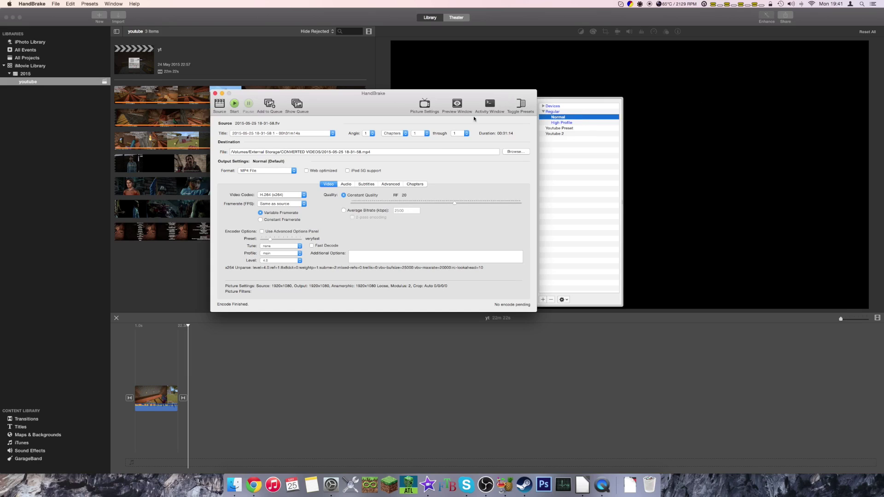
{"action": "left_click", "coordinate": [571, 129]}
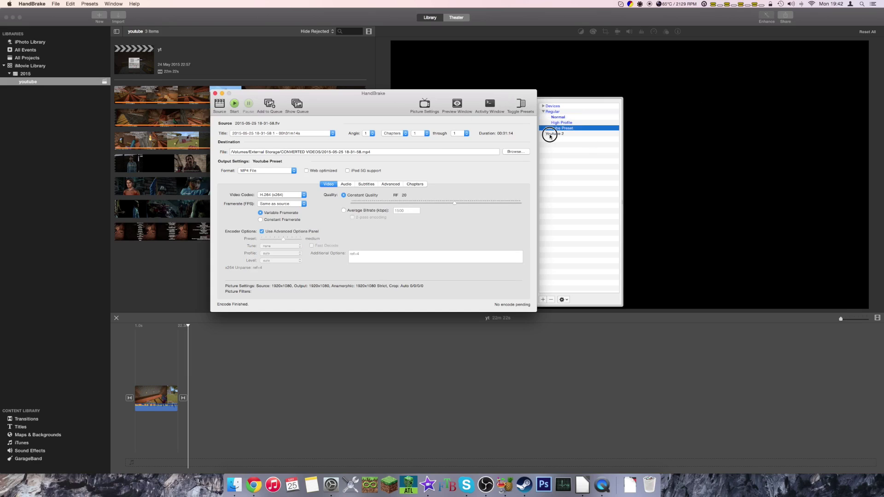
{"action": "left_click", "coordinate": [558, 117]}
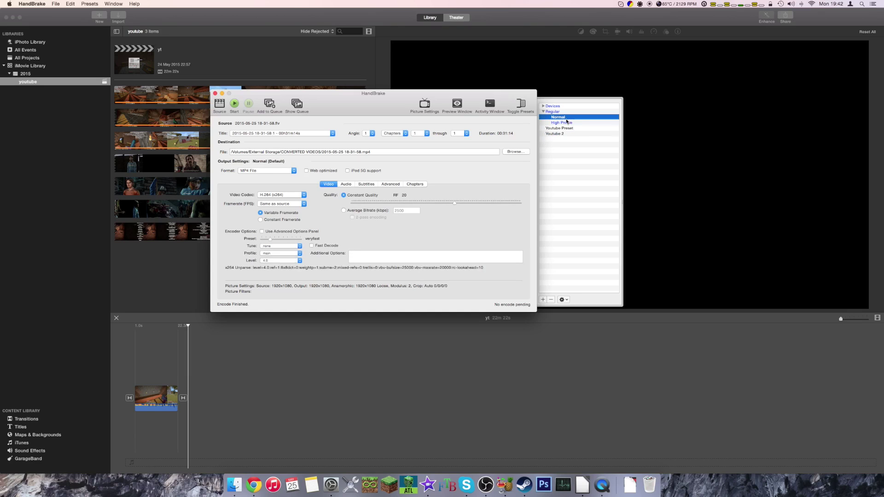
Step: Move the HandBrake window aside, switch to iMovie, and delete the Minecraft gameplay clip from the youtube event
{"action": "left_click_drag", "start_coordinate": [439, 106], "coordinate": [611, 118]}
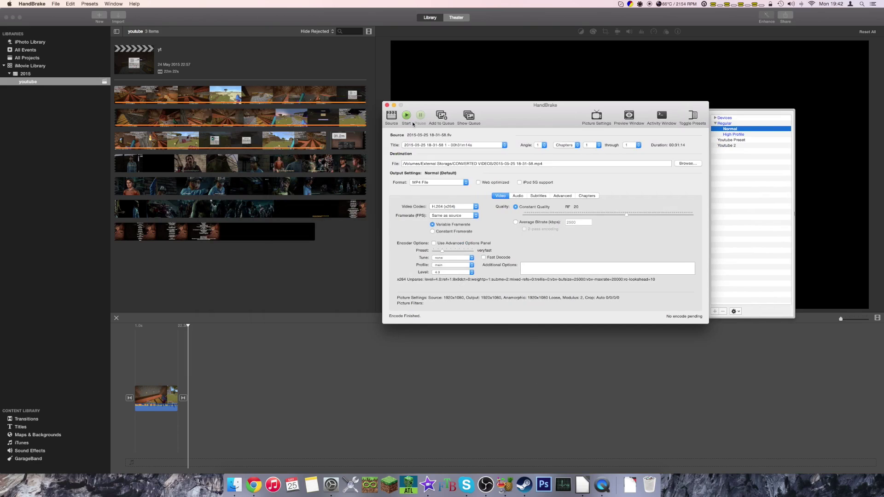
{"action": "left_click", "coordinate": [366, 273]}
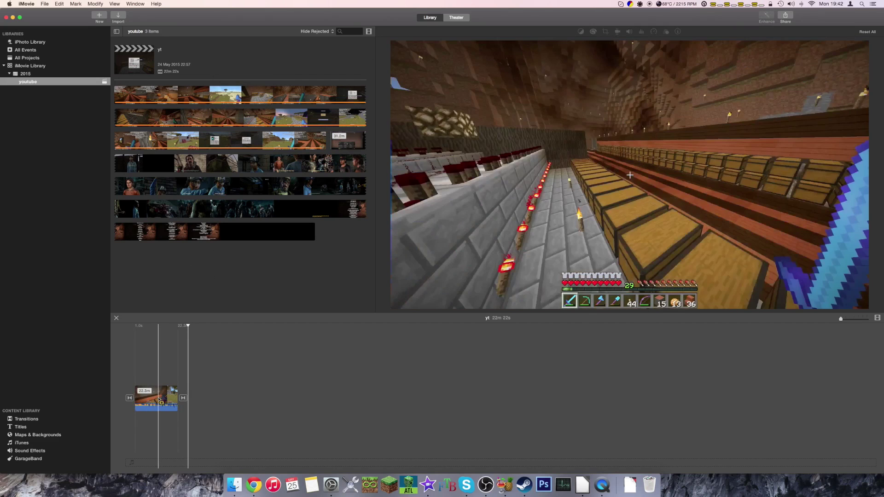
{"action": "left_click", "coordinate": [245, 100]}
{"action": "key", "text": "Delete"}
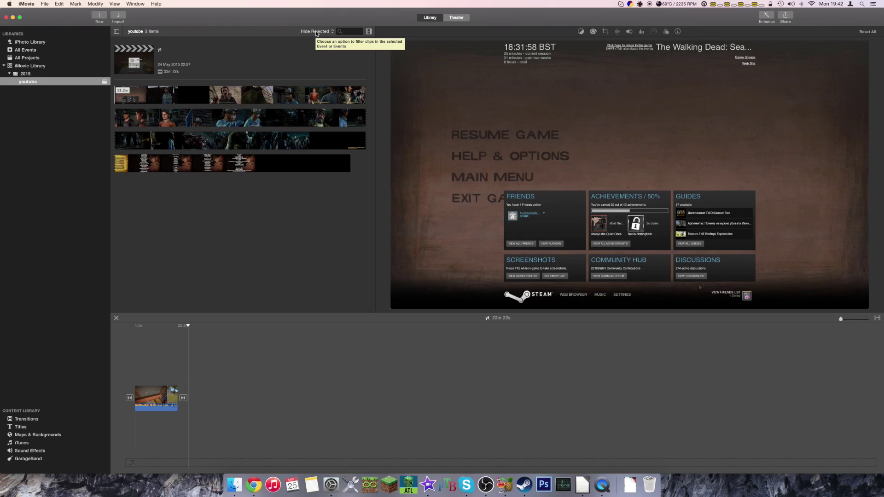
Step: Replace the Minecraft clip in the yt project timeline with the full Walking Dead clip from the youtube event
{"action": "left_click", "coordinate": [252, 96]}
{"action": "left_click_drag", "start_coordinate": [239, 95], "coordinate": [207, 330]}
{"action": "left_click", "coordinate": [157, 402]}
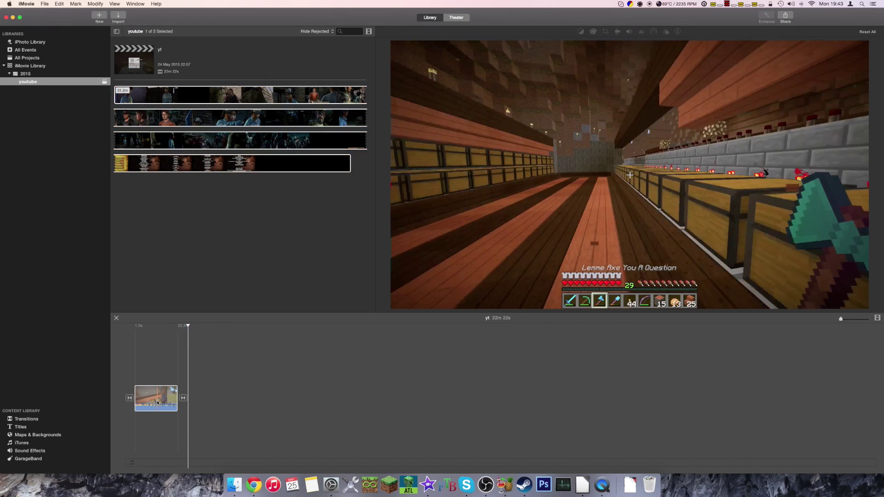
{"action": "left_click_drag", "start_coordinate": [169, 395], "coordinate": [169, 396]}
{"action": "left_click", "coordinate": [155, 395]}
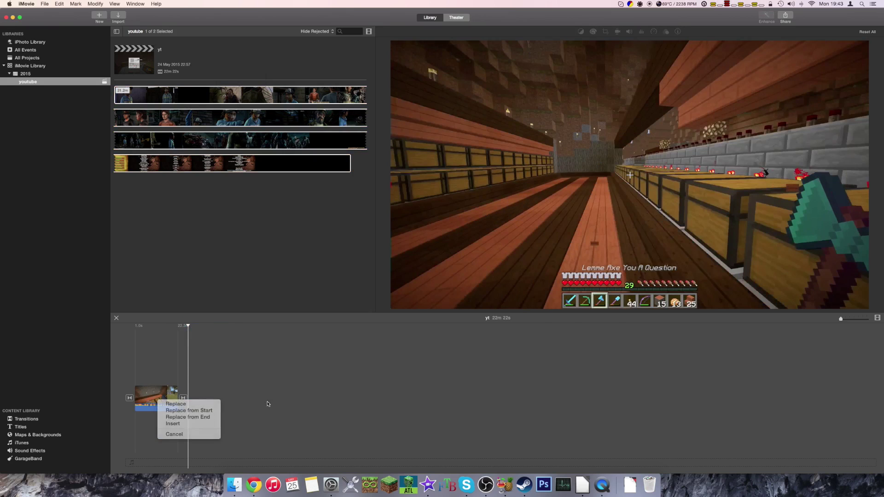
{"action": "left_click_drag", "start_coordinate": [842, 318], "coordinate": [845, 319]}
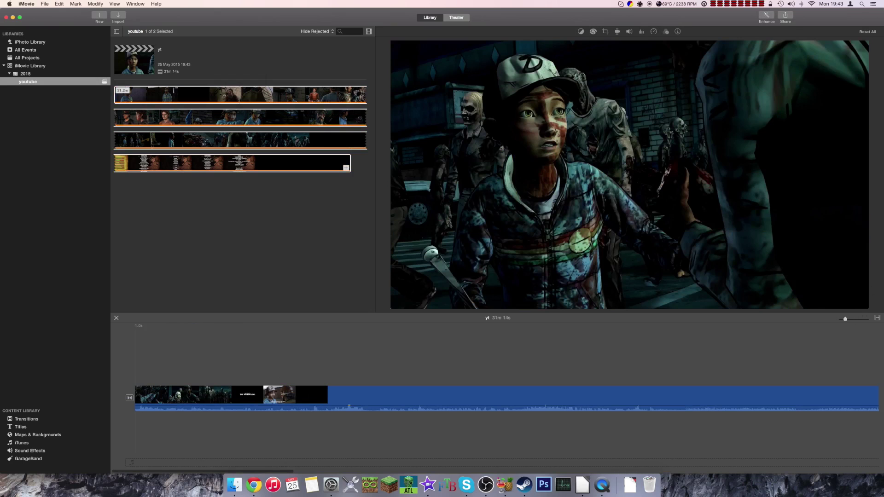
Step: Trim about 2 seconds off the start of the Walking Dead clip and slightly adjust its end
{"action": "left_click_drag", "start_coordinate": [136, 396], "coordinate": [140, 396]}
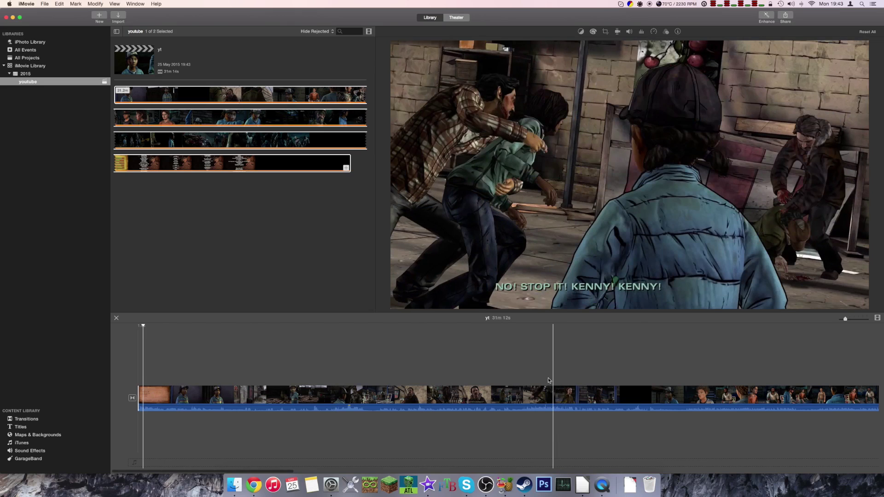
{"action": "left_click", "coordinate": [550, 378]}
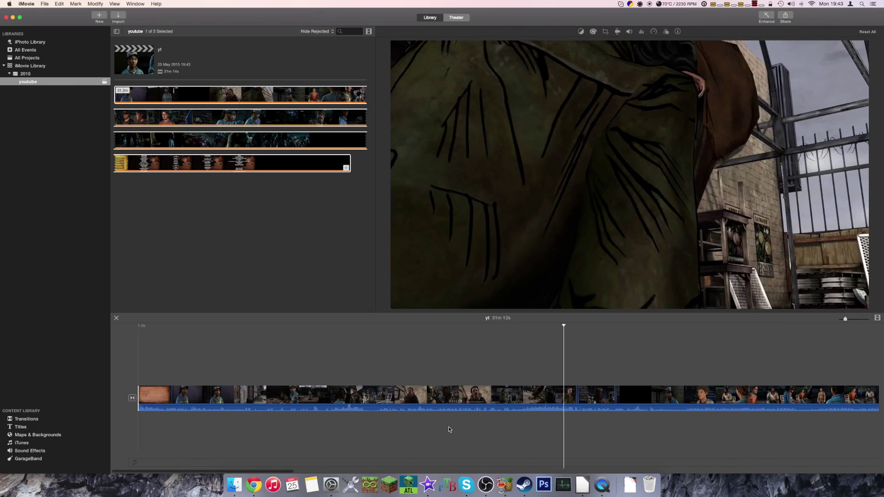
{"action": "left_click_drag", "start_coordinate": [379, 344], "coordinate": [875, 366]}
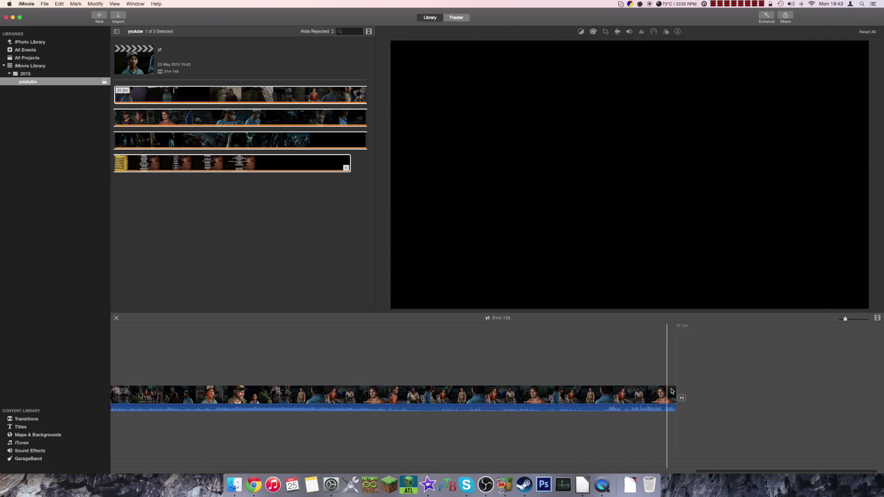
{"action": "left_click_drag", "start_coordinate": [677, 395], "coordinate": [676, 396]}
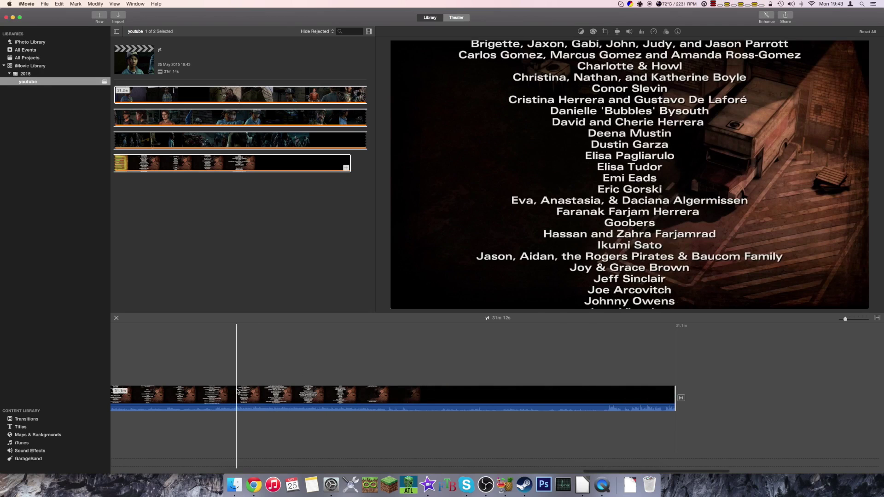
Step: Find the rolling credits in the timeline clip and split it there, shortly after the credits begin
{"action": "key", "text": "space"}
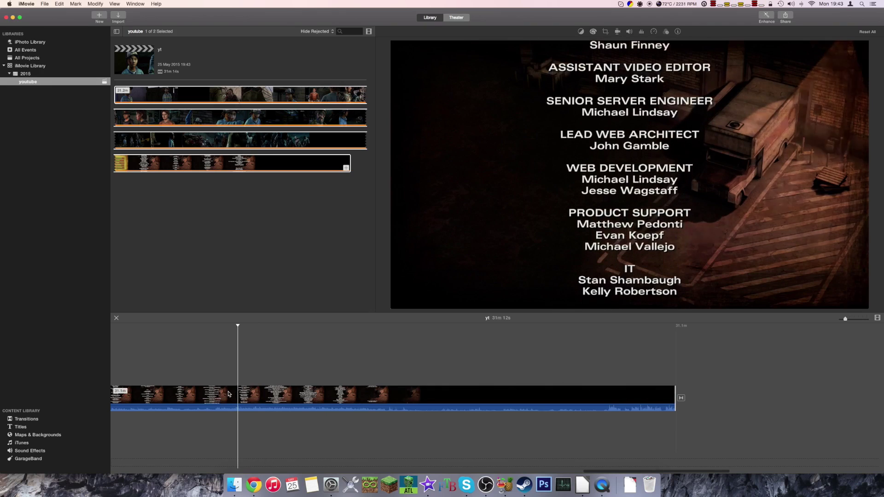
{"action": "left_click", "coordinate": [140, 386]}
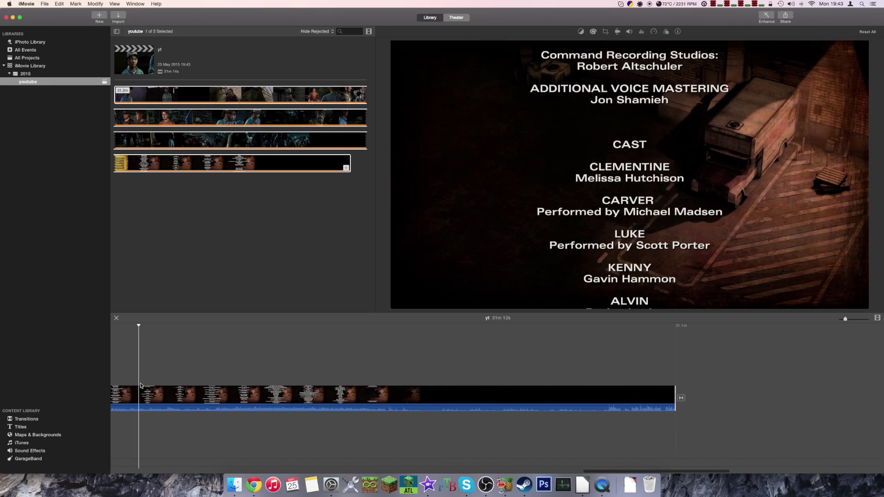
{"action": "left_click_drag", "start_coordinate": [170, 362], "coordinate": [105, 360]}
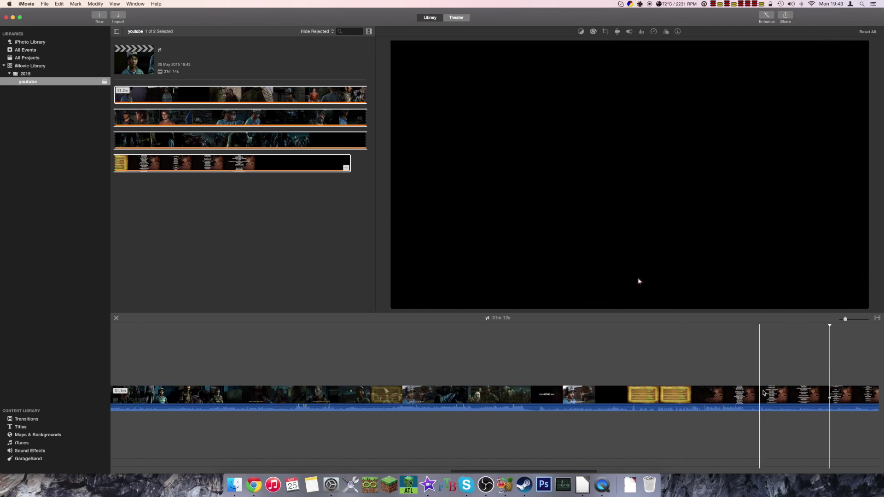
{"action": "left_click", "coordinate": [763, 399]}
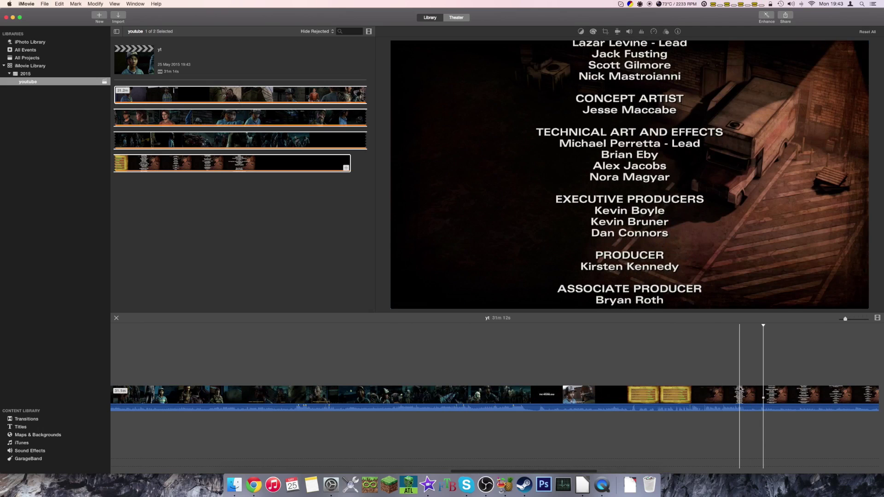
{"action": "left_click", "coordinate": [739, 389]}
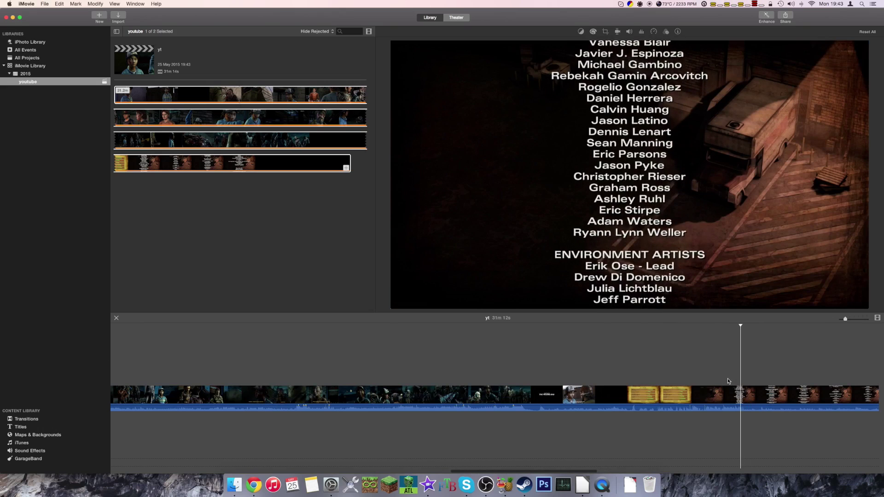
{"action": "right_click", "coordinate": [747, 395]}
{"action": "left_click", "coordinate": [773, 411]}
Step: Lower the audio of the split-off credits clip all the way to silence
{"action": "left_click", "coordinate": [772, 405]}
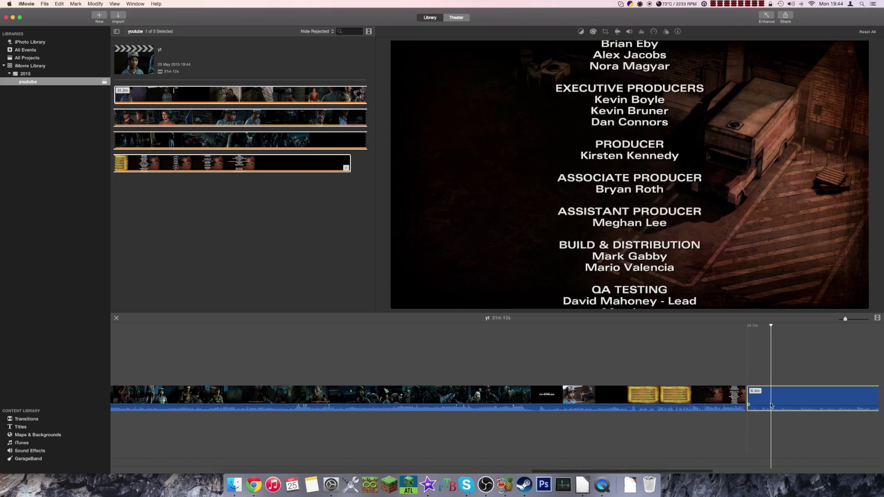
{"action": "left_click", "coordinate": [764, 432]}
{"action": "scroll", "coordinate": [718, 428], "scroll_direction": "right", "scroll_amount": 10}
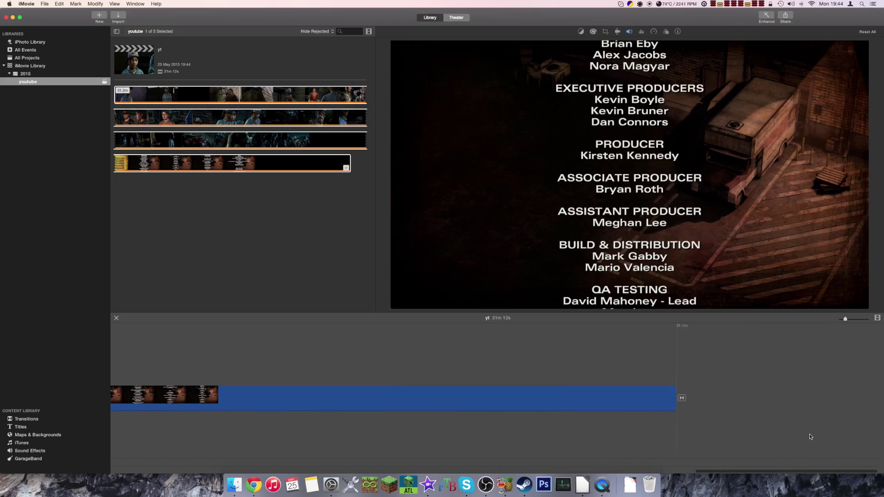
Step: Trim the black footage off the end of the credits clip, bringing the project to 28m 17s
{"action": "left_click", "coordinate": [689, 428]}
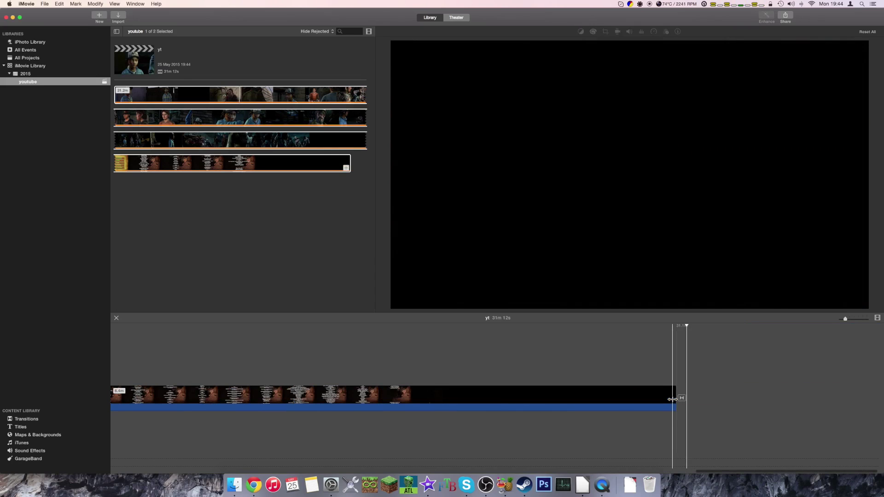
{"action": "left_click_drag", "start_coordinate": [674, 398], "coordinate": [422, 391]}
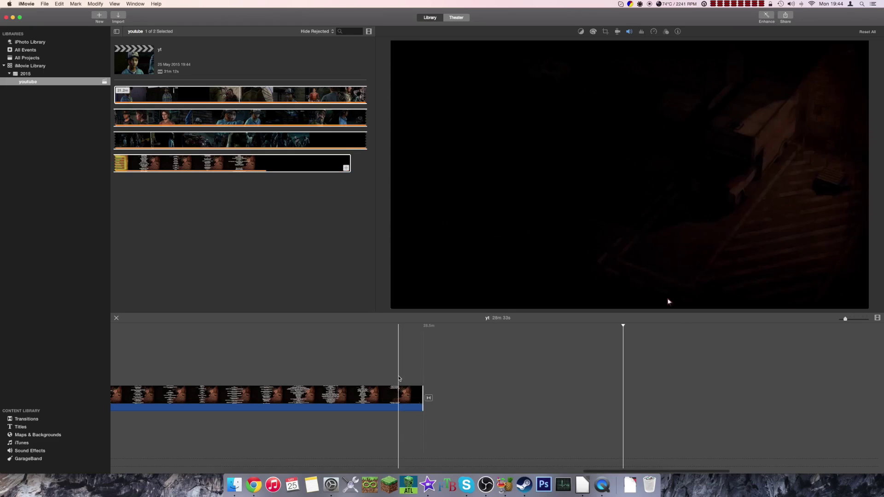
{"action": "left_click", "coordinate": [620, 324]}
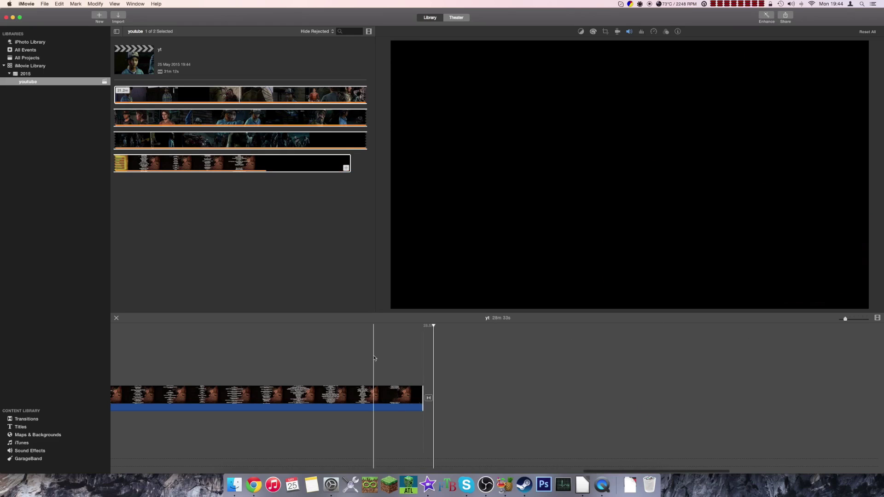
{"action": "mouse_move", "coordinate": [384, 330]}
{"action": "left_mouse_down"}
{"action": "mouse_move", "coordinate": [374, 331]}
{"action": "mouse_move", "coordinate": [399, 336]}
{"action": "left_mouse_up"}
{"action": "left_click_drag", "start_coordinate": [422, 394], "coordinate": [398, 392]}
{"action": "left_click", "coordinate": [261, 335]}
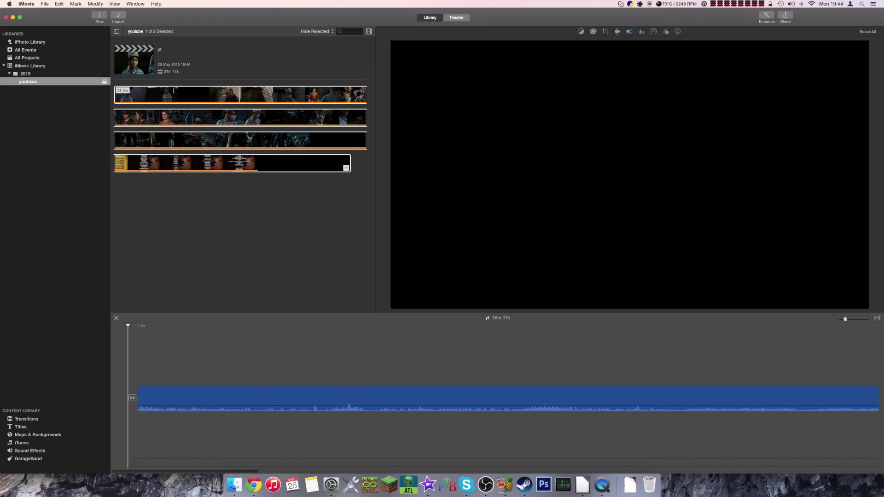
Step: Return to the start of the timeline and browse the available transitions and titles
{"action": "left_click_drag", "start_coordinate": [343, 357], "coordinate": [128, 330]}
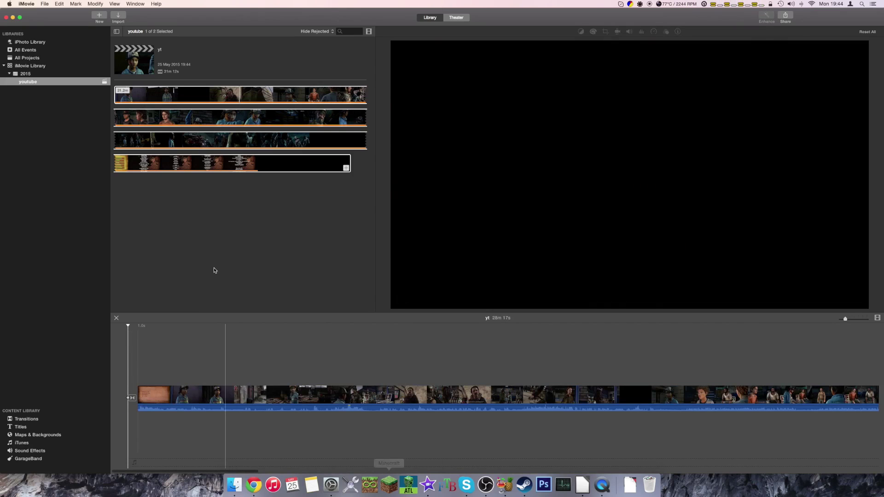
{"action": "left_click", "coordinate": [22, 420]}
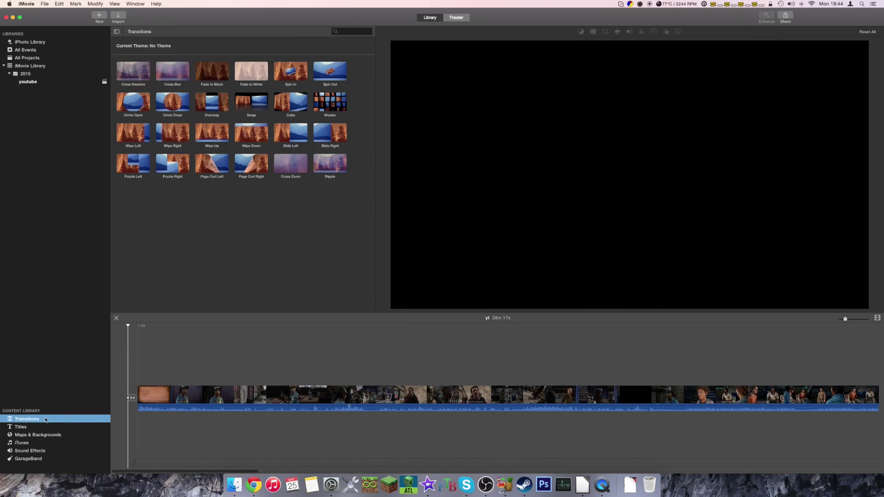
{"action": "left_click", "coordinate": [18, 429]}
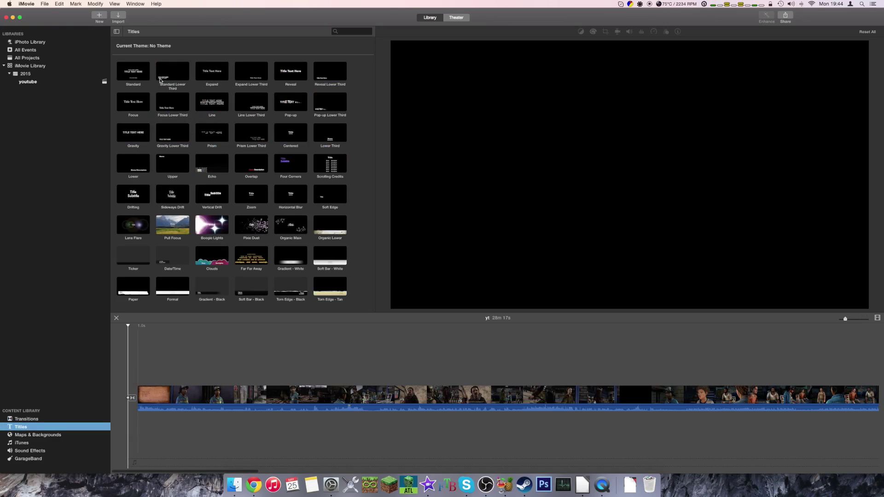
{"action": "left_click", "coordinate": [212, 71]}
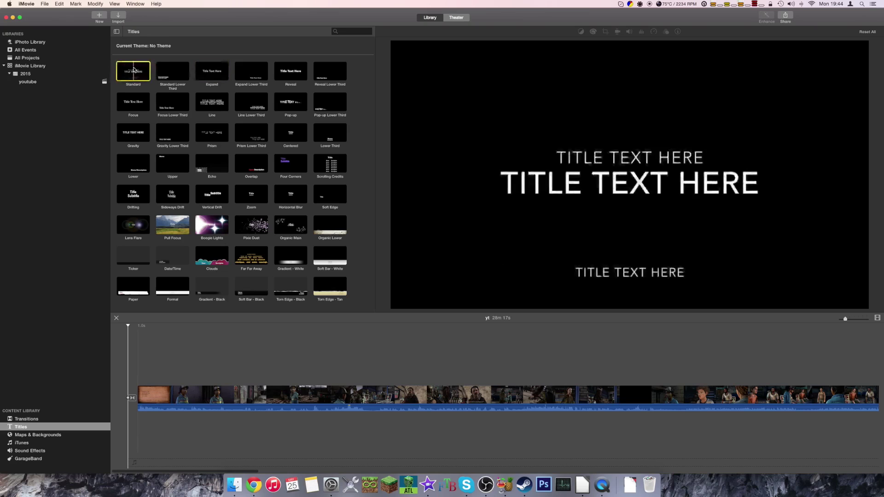
Step: Place the Standard title at the very start of the timeline, ahead of the gameplay clip
{"action": "left_click_drag", "start_coordinate": [133, 73], "coordinate": [125, 397]}
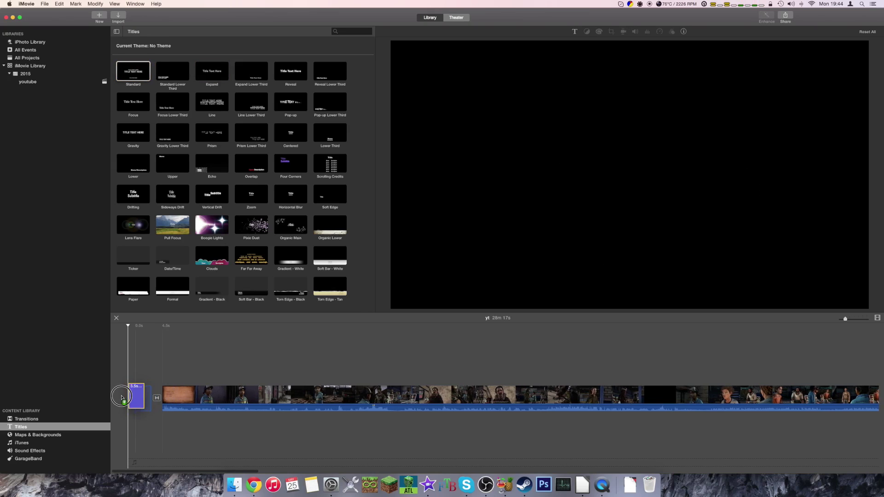
{"action": "double_click", "coordinate": [140, 398]}
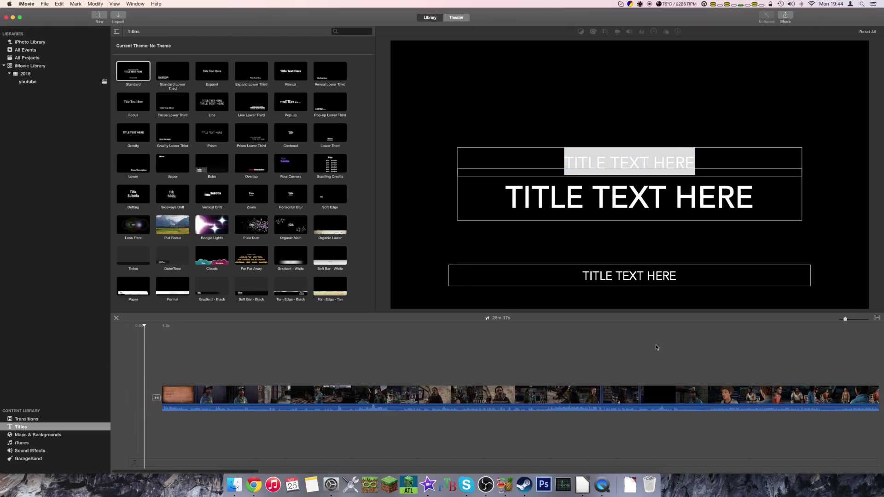
{"action": "key", "text": "super+z"}
{"action": "left_click_drag", "start_coordinate": [133, 72], "coordinate": [133, 404]}
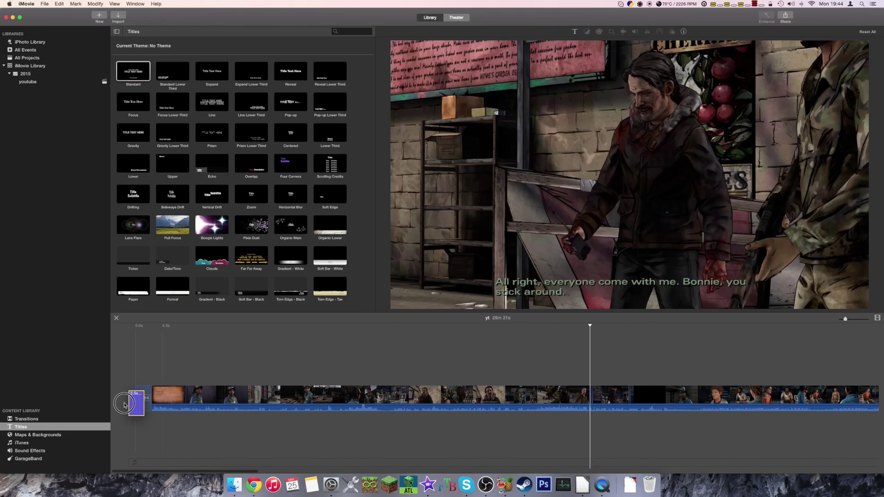
{"action": "left_click", "coordinate": [140, 401]}
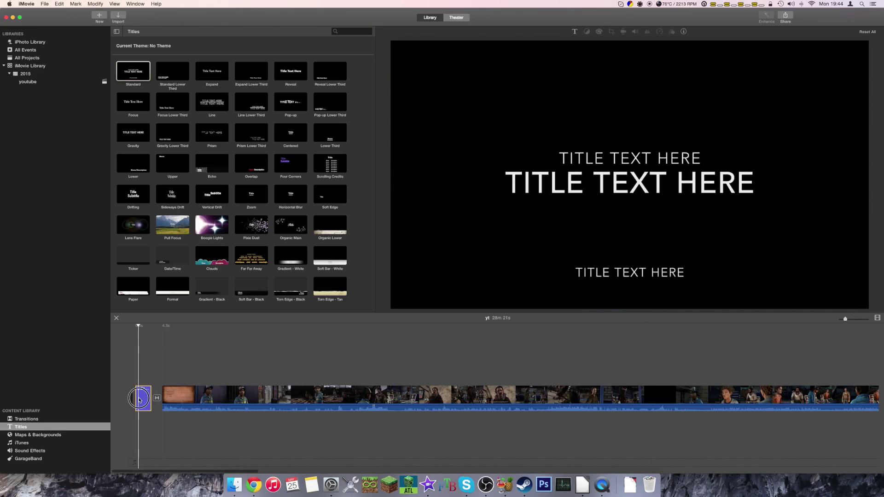
Step: Open the Standard title for text editing and clear its small upper and lower text lines
{"action": "double_click", "coordinate": [140, 400]}
{"action": "left_click", "coordinate": [643, 165]}
{"action": "triple_click", "coordinate": [644, 165]}
{"action": "key", "text": "BackSpace"}
{"action": "triple_click", "coordinate": [627, 276]}
{"action": "key", "text": "BackSpace"}
Step: Replace the large main line of the title with CURUPTED EPSIODE
{"action": "triple_click", "coordinate": [622, 202]}
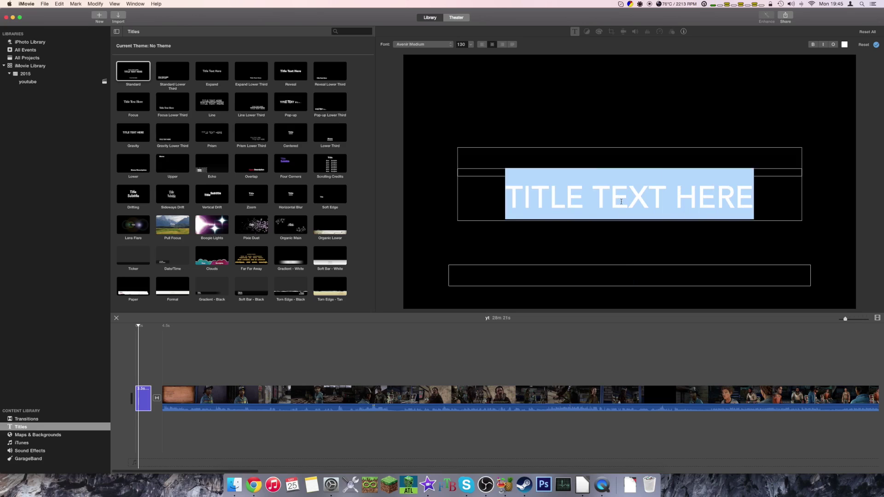
{"action": "type", "text": "COU"}
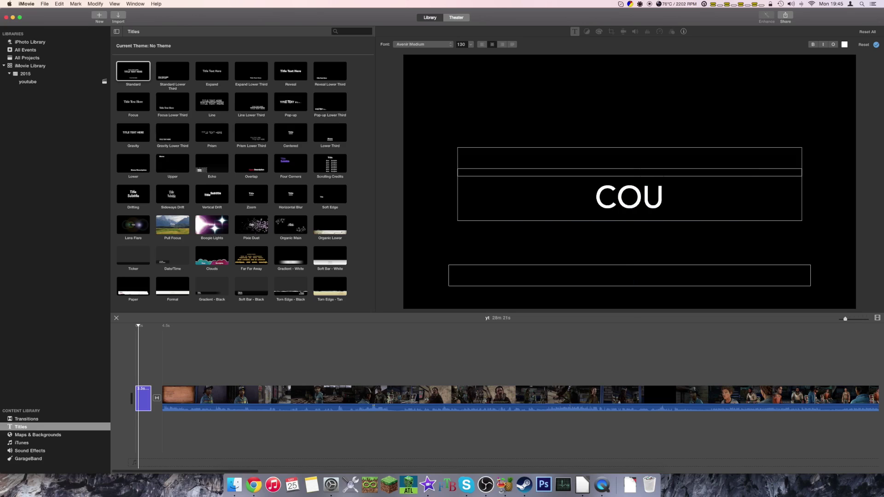
{"action": "key", "text": "BackSpace"}
{"action": "key", "text": "BackSpace"}
{"action": "type", "text": "UR"}
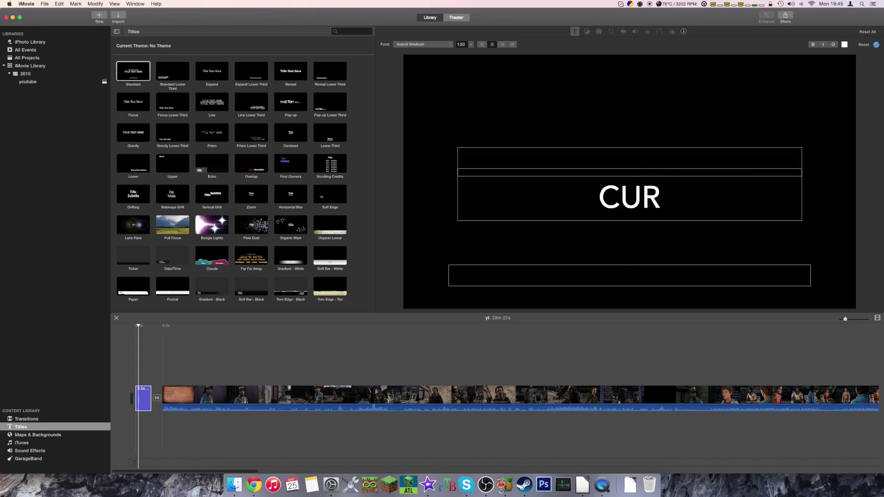
{"action": "type", "text": "UPTED EPSIODE"}
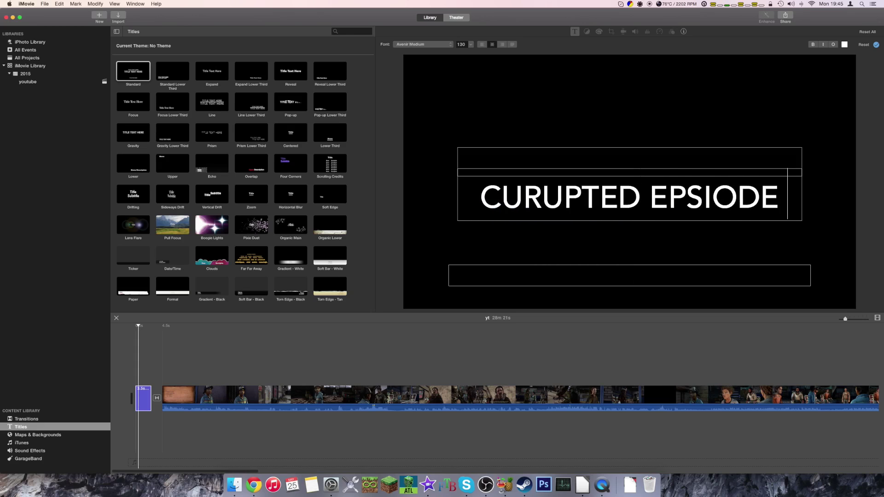
Step: Correct the first word of the title to CORRUPTED
{"action": "key", "text": "super+Tab"}
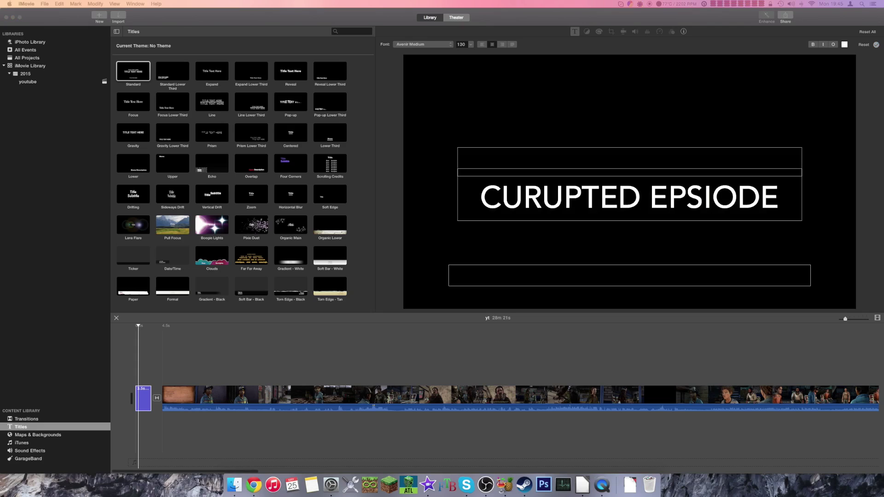
{"action": "left_click", "coordinate": [523, 193]}
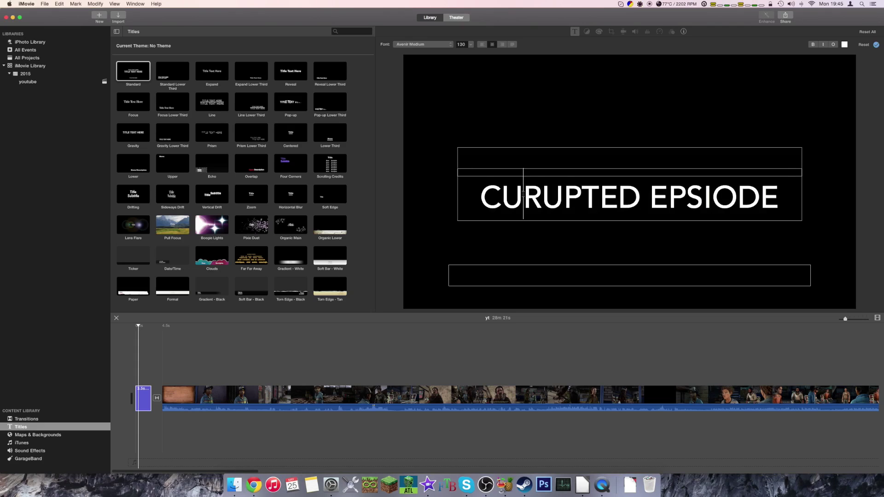
{"action": "key", "text": "BackSpace"}
{"action": "type", "text": "O"}
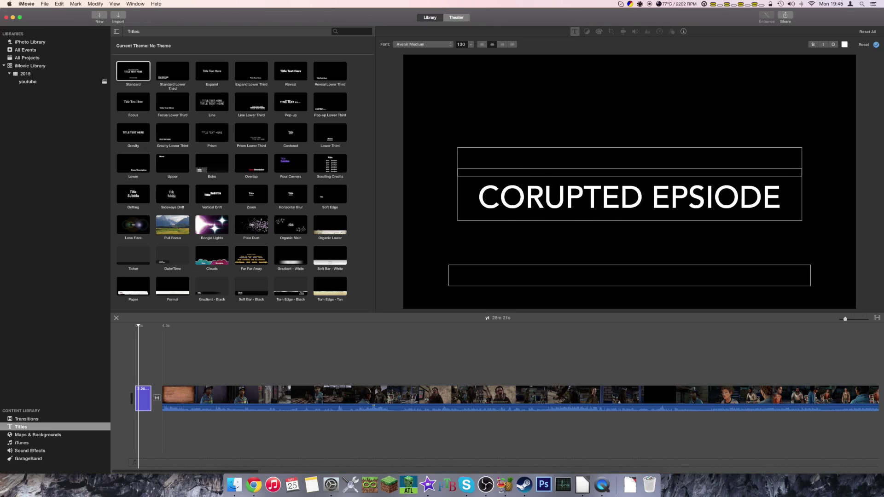
{"action": "type", "text": "R"}
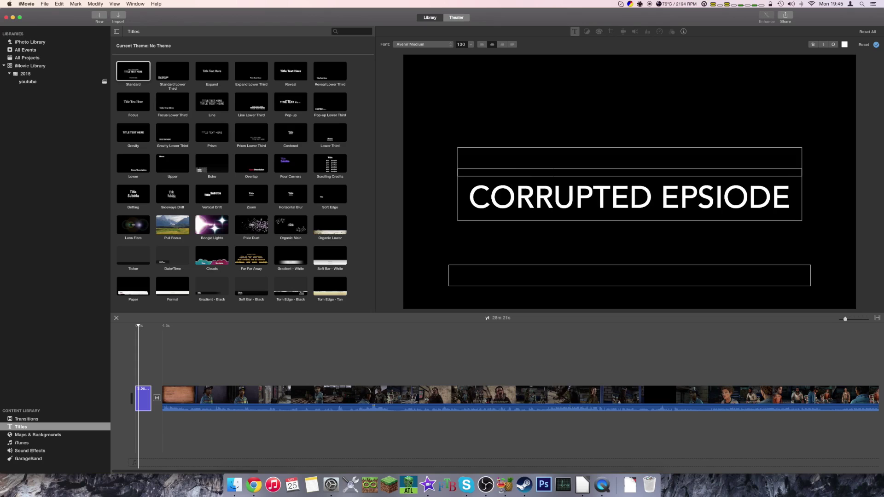
Step: Correct the second word of the title to EPISODE
{"action": "key", "text": "Right"}
{"action": "key", "text": "Right"}
{"action": "key", "text": "Right"}
{"action": "key", "text": "Right"}
{"action": "key", "text": "Right"}
{"action": "key", "text": "Right"}
{"action": "key", "text": "BackSpace"}
{"action": "key", "text": "BackSpace"}
{"action": "type", "text": "IS"}
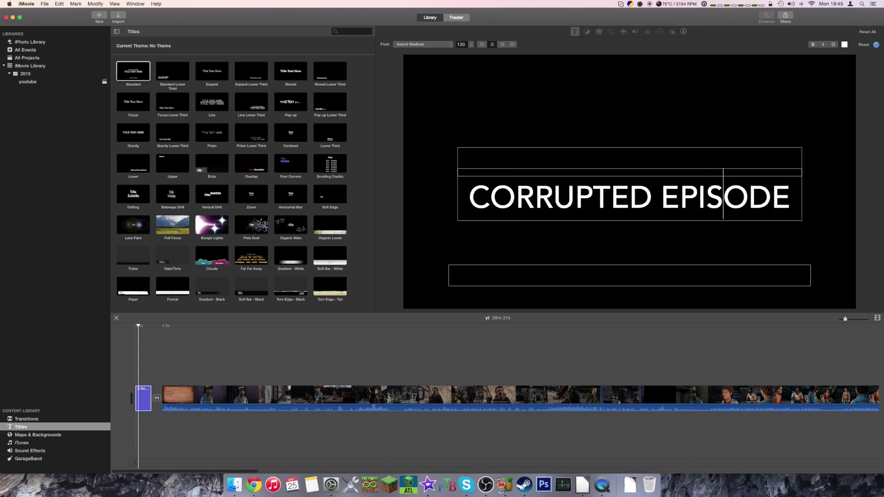
Step: Add a second line reading & GORE WARNING to the title's main text
{"action": "key", "text": "Right"}
{"action": "key", "text": "super+a"}
{"action": "type", "text": "&"}
{"action": "key", "text": "super+z"}
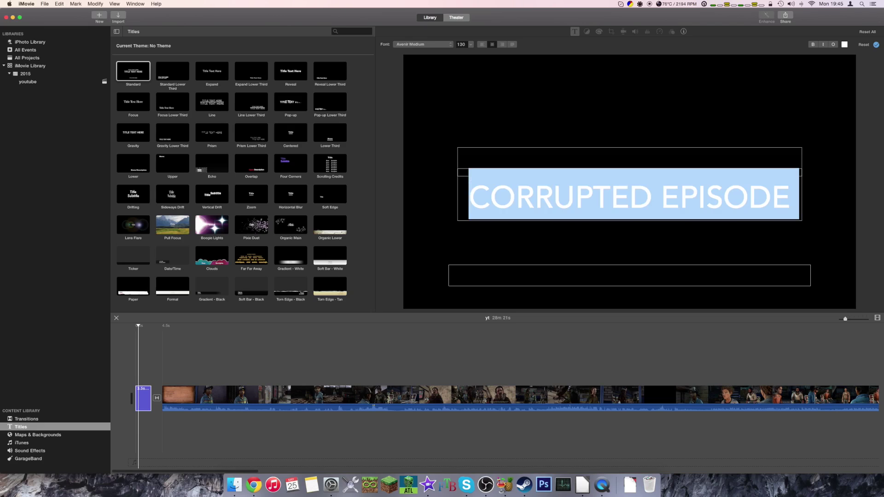
{"action": "key", "text": "Right"}
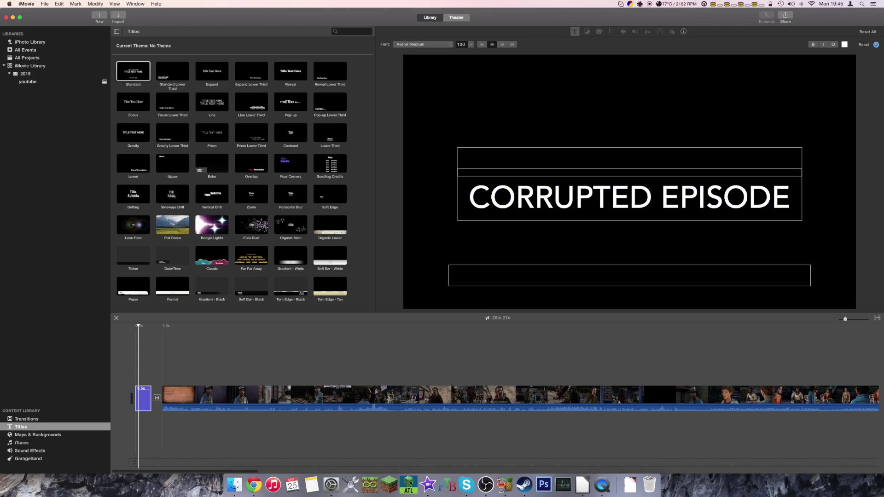
{"action": "key", "text": "Return"}
{"action": "type", "text": "& GORE"}
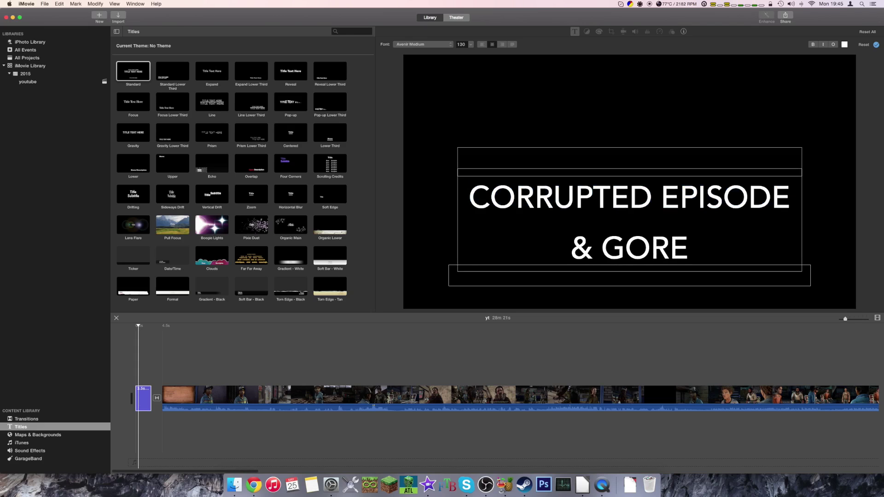
{"action": "type", "text": " WARNING"}
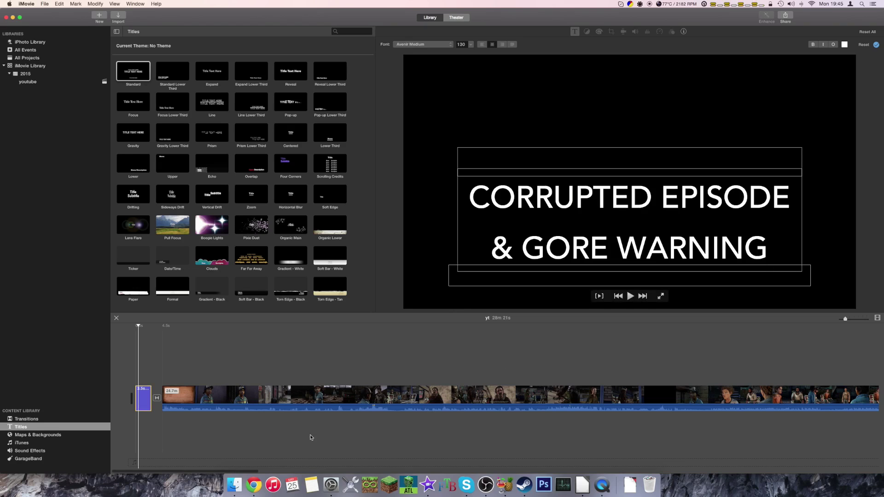
Step: Add the courpted episode apologie audio from Finder's Recordings folder beneath the title, aligned with the start of the project
{"action": "left_click", "coordinate": [233, 489]}
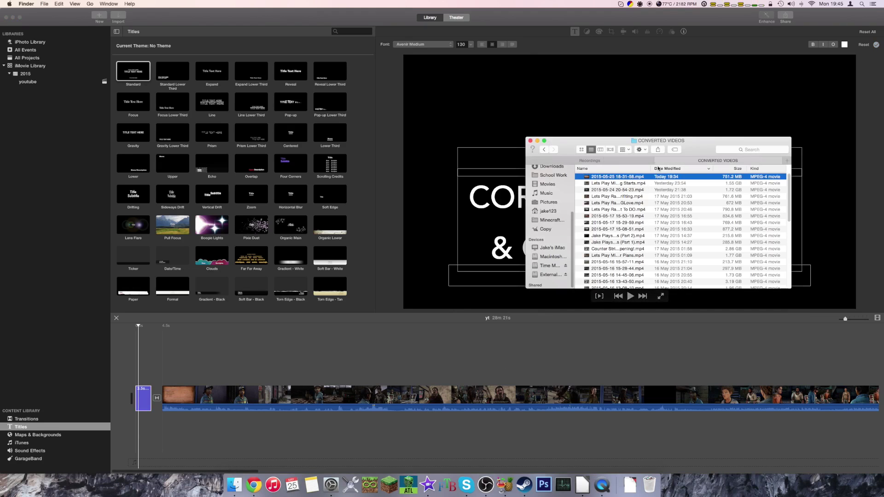
{"action": "left_click", "coordinate": [635, 162]}
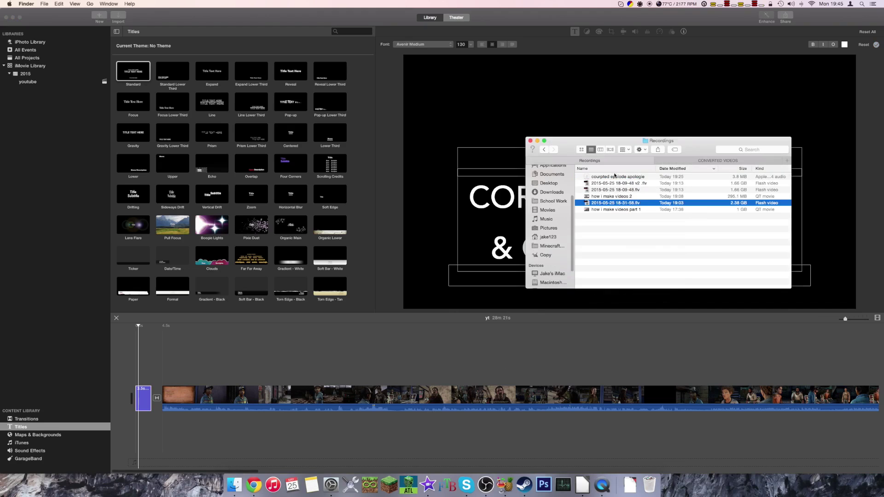
{"action": "left_click_drag", "start_coordinate": [614, 180], "coordinate": [135, 417]}
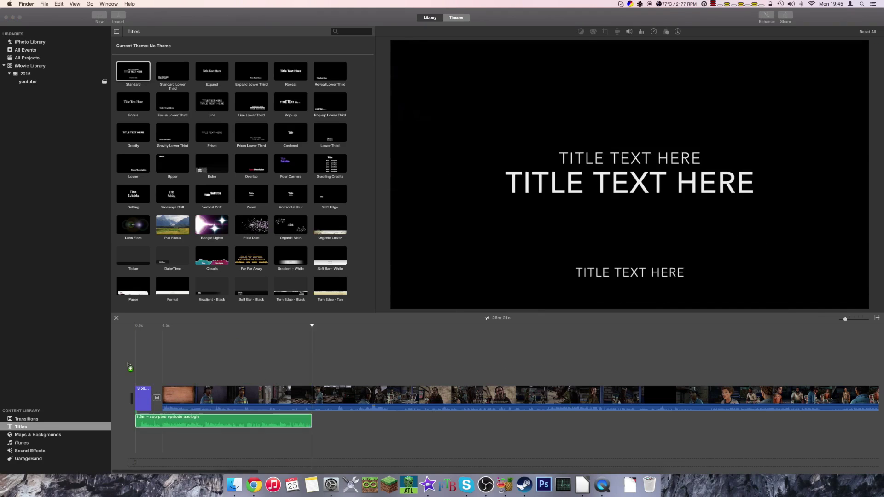
{"action": "left_click", "coordinate": [137, 420]}
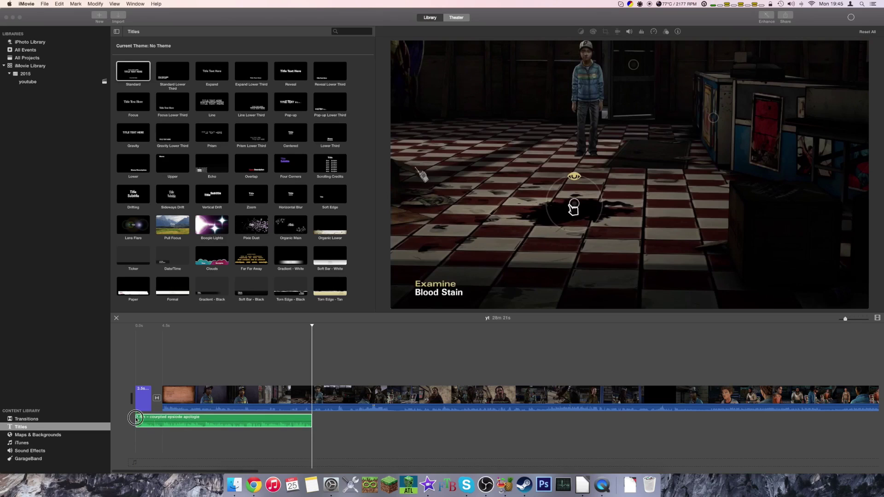
{"action": "left_click_drag", "start_coordinate": [141, 420], "coordinate": [137, 418]}
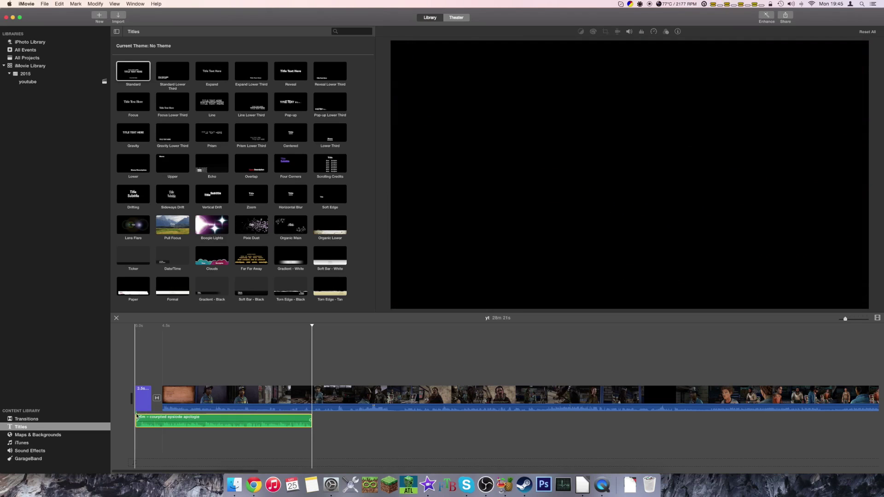
{"action": "left_click_drag", "start_coordinate": [137, 419], "coordinate": [243, 418]}
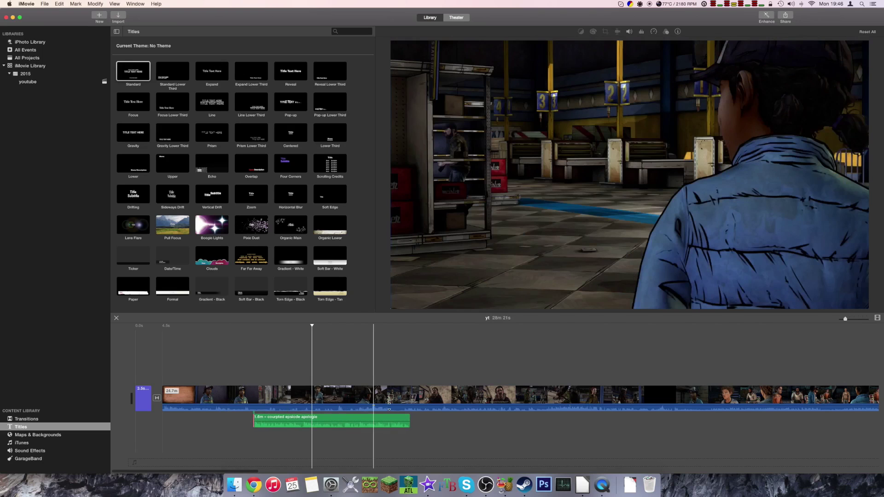
{"action": "left_click_drag", "start_coordinate": [400, 419], "coordinate": [276, 418]}
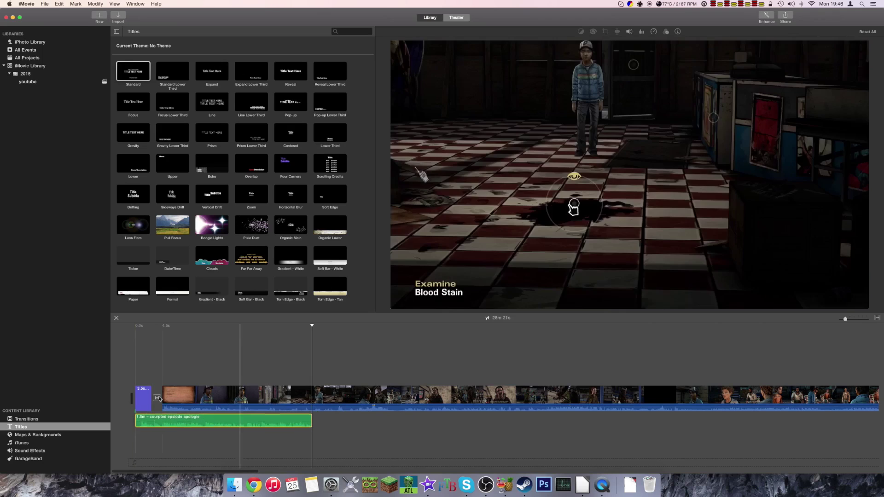
Step: Extend the title clip to the end of the audio clip beneath it and play the opening
{"action": "left_click_drag", "start_coordinate": [153, 398], "coordinate": [300, 399]}
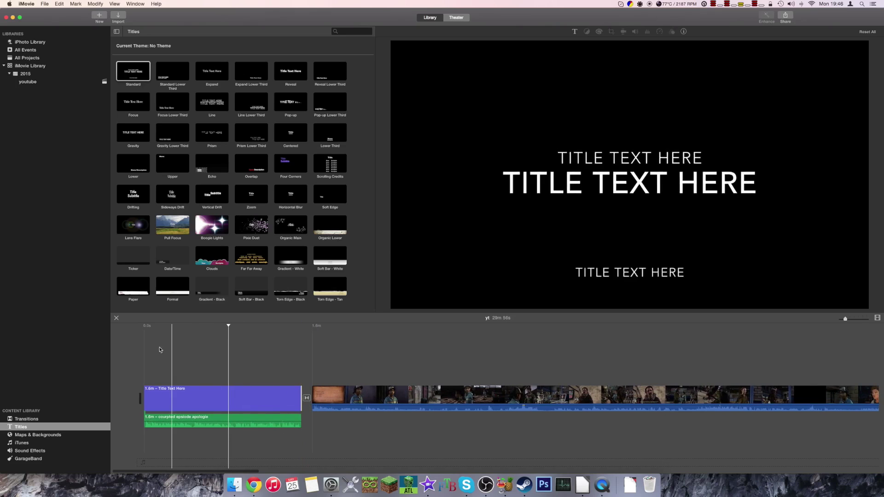
{"action": "left_click", "coordinate": [149, 350]}
{"action": "key", "text": "space"}
Step: Open the extended title for text editing and clear its small upper and lower text lines
{"action": "left_click", "coordinate": [203, 395]}
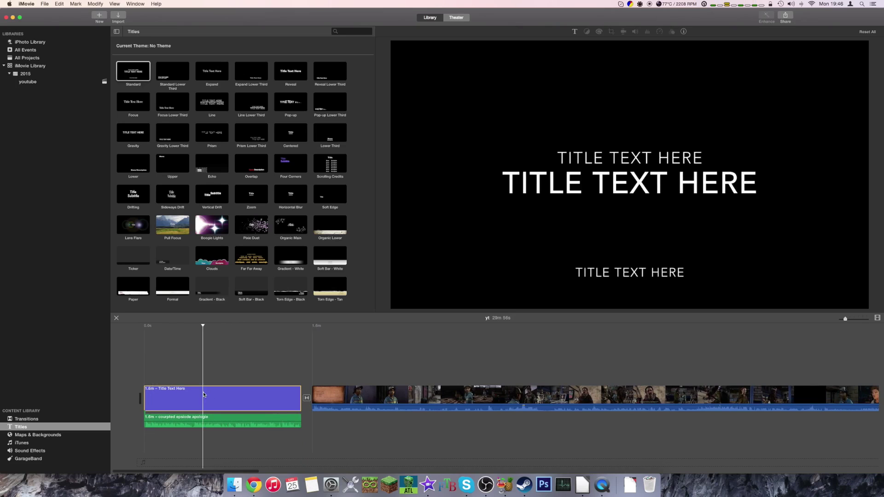
{"action": "double_click", "coordinate": [692, 177]}
{"action": "left_click", "coordinate": [587, 192]}
{"action": "double_click", "coordinate": [607, 163]}
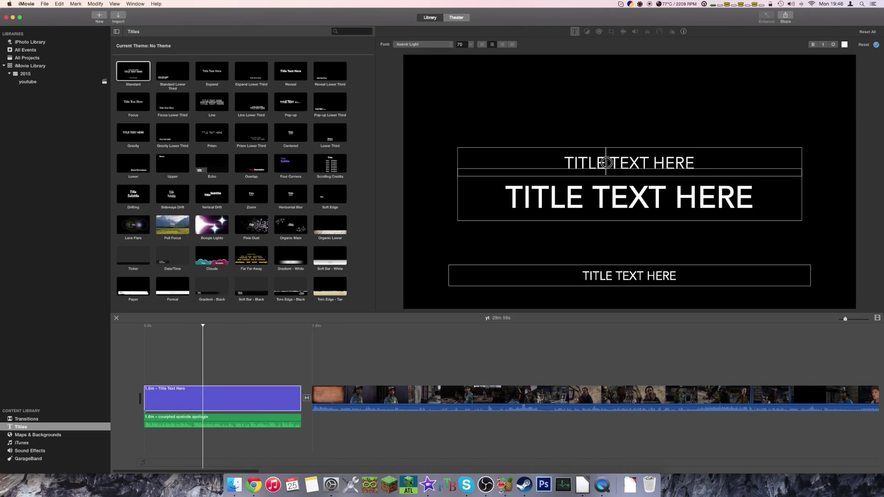
{"action": "triple_click", "coordinate": [607, 163]}
{"action": "key", "text": "BackSpace"}
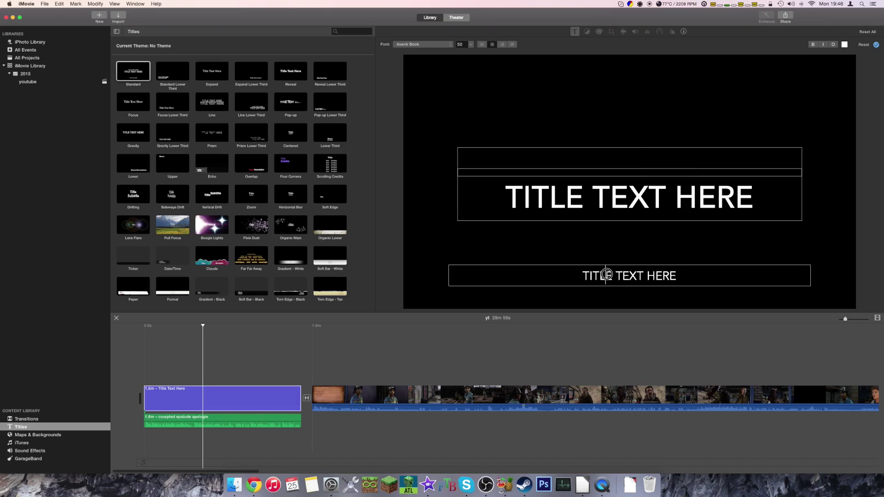
{"action": "double_click", "coordinate": [604, 275]}
{"action": "key", "text": "BackSpace"}
{"action": "triple_click", "coordinate": [613, 275]}
{"action": "key", "text": "BackSpace"}
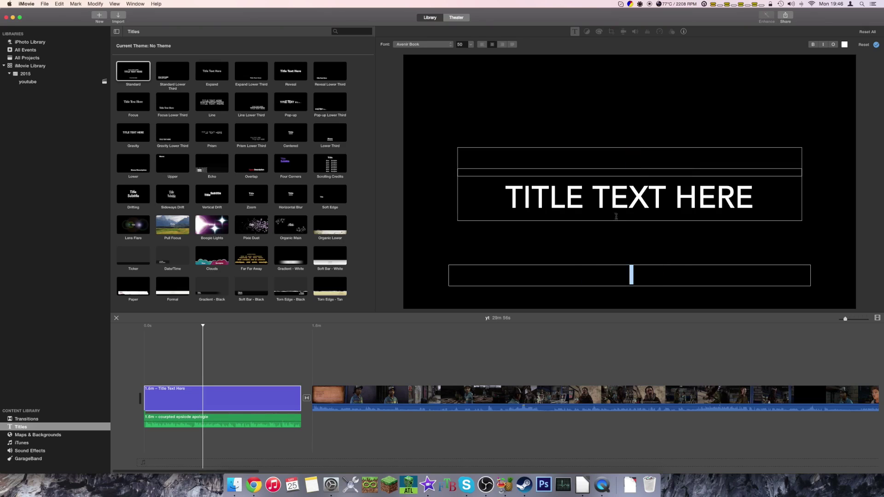
Step: Replace the large main line of the title with EPISODE
{"action": "double_click", "coordinate": [611, 197]}
{"action": "triple_click", "coordinate": [611, 197]}
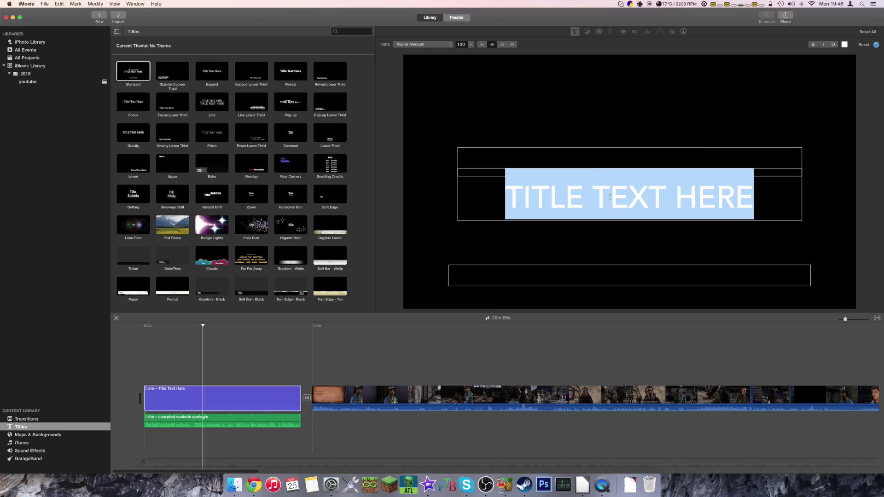
{"action": "type", "text": "EPSIODE"}
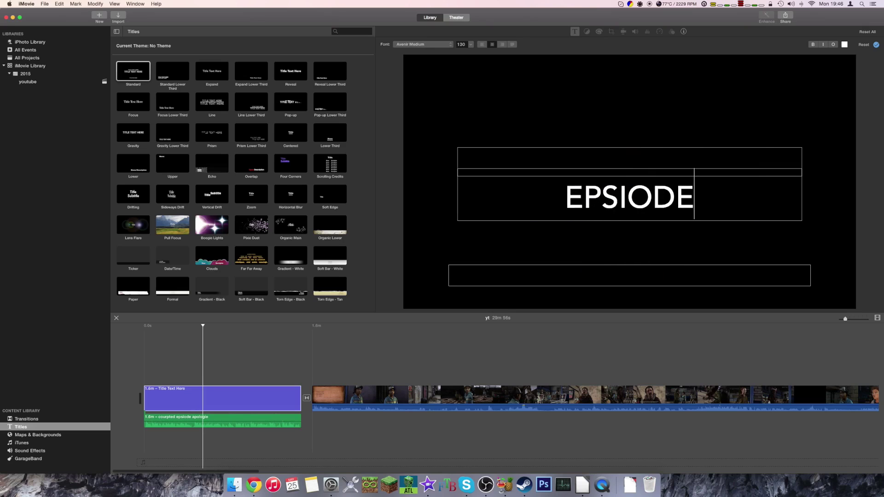
{"action": "key", "text": "BackSpace"}
{"action": "key", "text": "BackSpace"}
{"action": "key", "text": "BackSpace"}
{"action": "key", "text": "BackSpace"}
{"action": "key", "text": "BackSpace"}
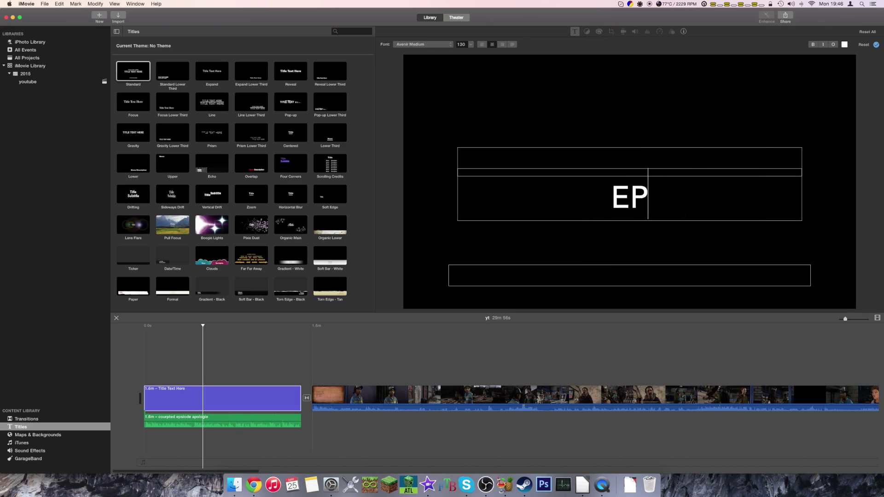
{"action": "type", "text": "ISODE"}
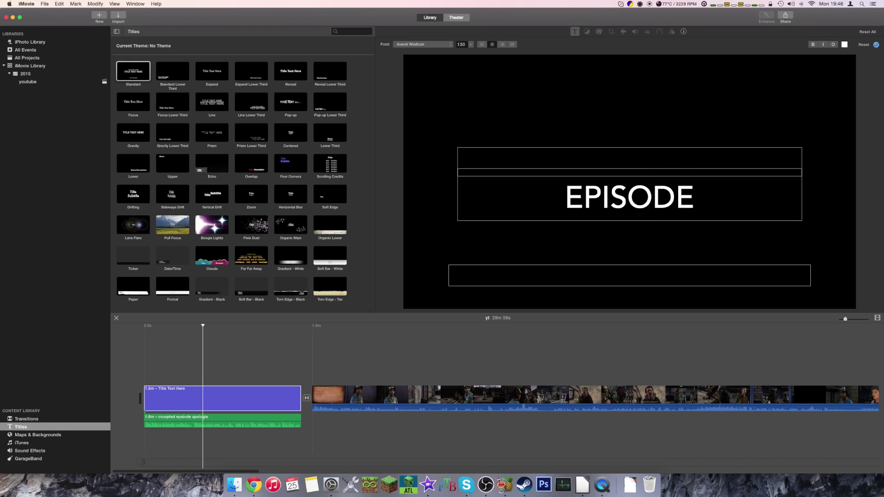
Step: Append CORRUPTED & GORE WARNING X2 to the main title line and finish editing the title
{"action": "type", "text": " CORRUPTED"}
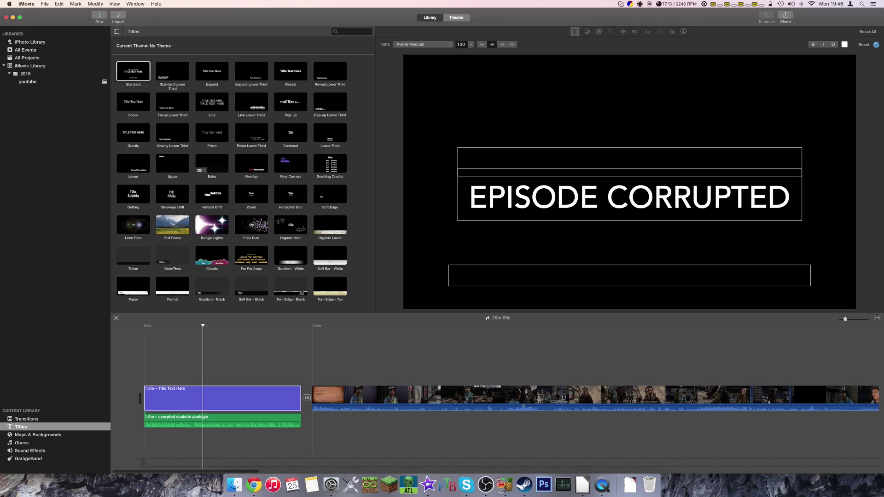
{"action": "type", "text": " & GO"}
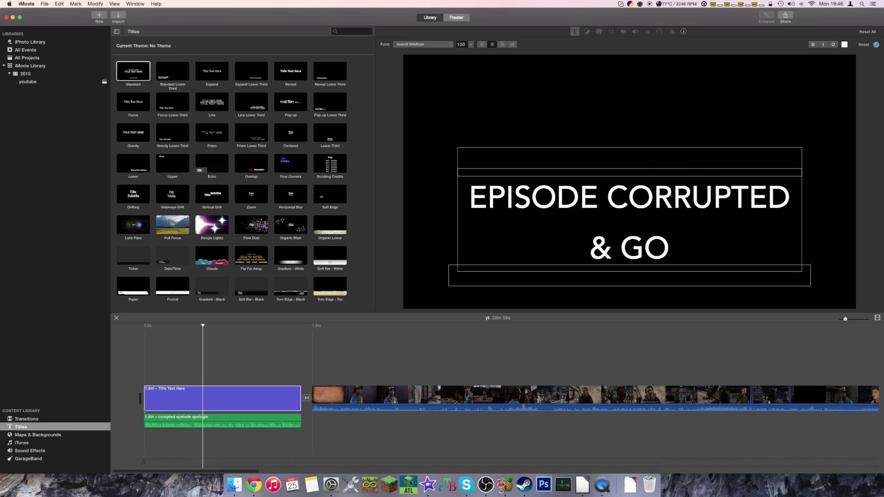
{"action": "type", "text": "RE WARN"}
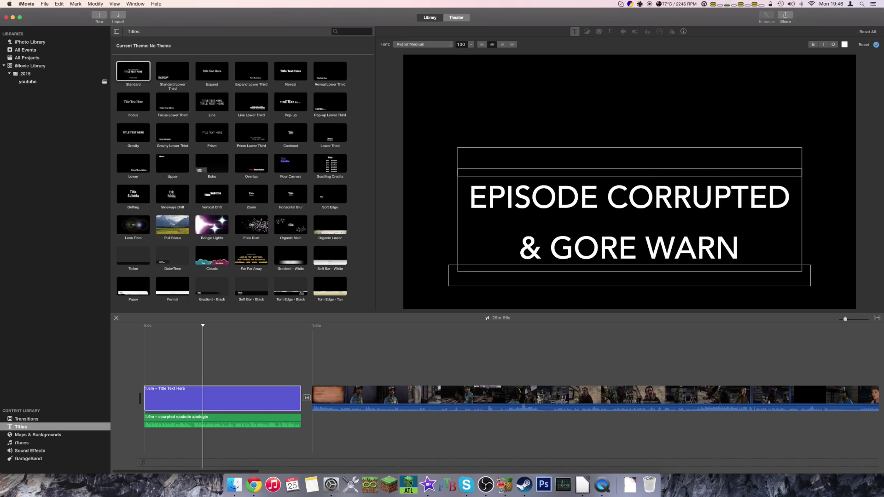
{"action": "type", "text": "ING X2"}
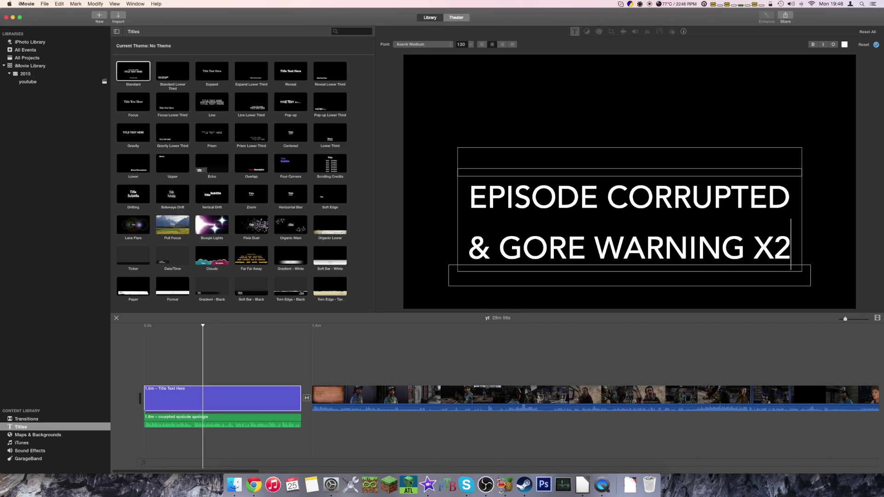
{"action": "left_click", "coordinate": [804, 111]}
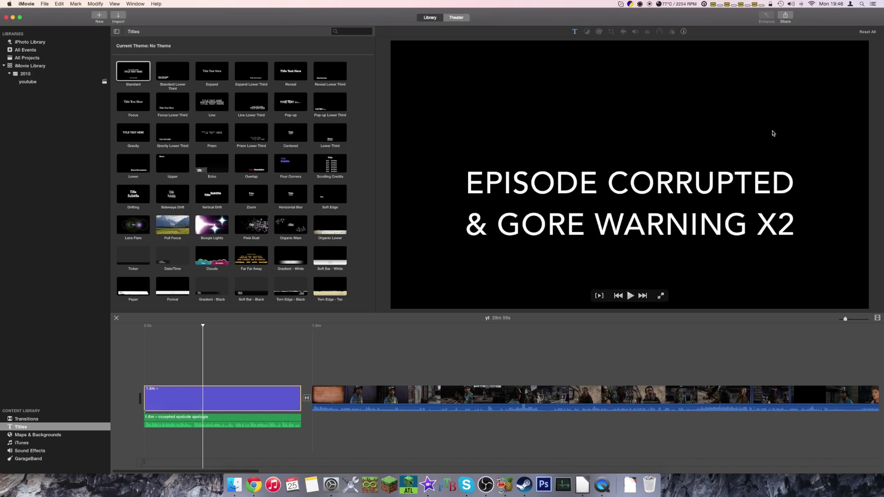
Step: Play the gameplay clip from a point further along the timeline to check the footage
{"action": "left_click", "coordinate": [725, 378]}
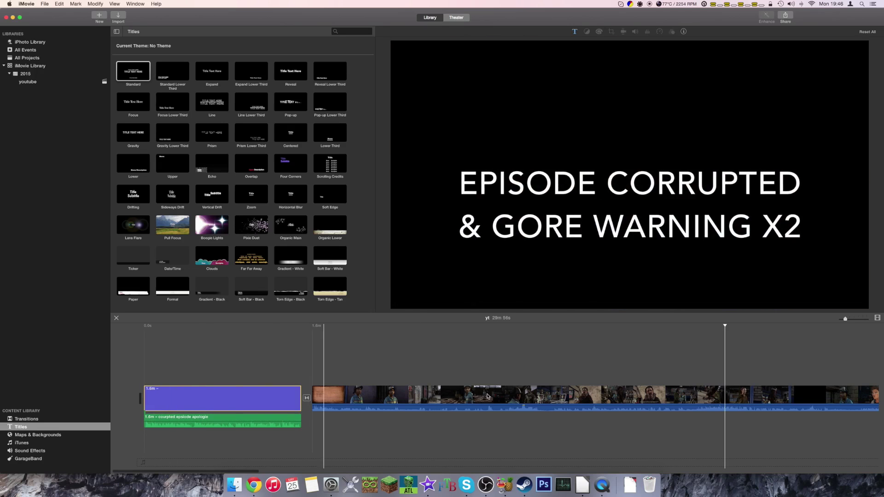
{"action": "left_click_drag", "start_coordinate": [799, 375], "coordinate": [746, 360]}
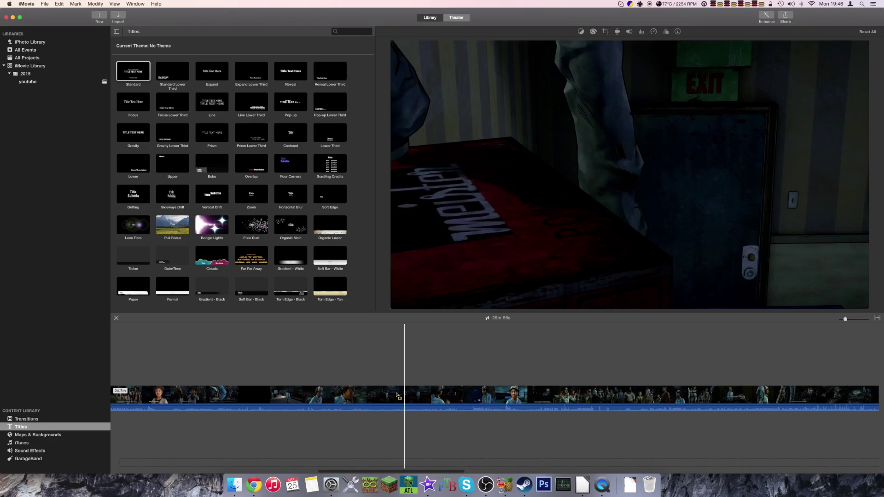
{"action": "key", "text": "space"}
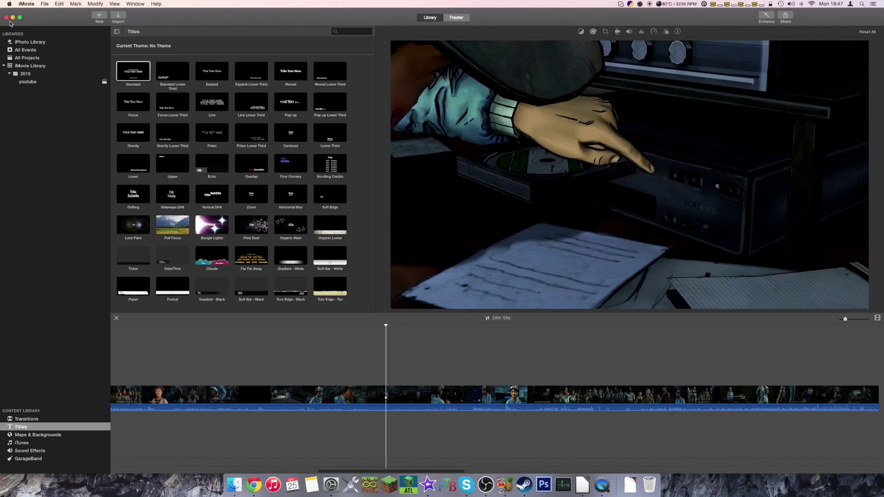
Step: Start sharing the yt project as a video and audio file at 1920 x 1080 with High quality
{"action": "left_click", "coordinate": [27, 3]}
{"action": "mouse_move", "coordinate": [45, 4]}
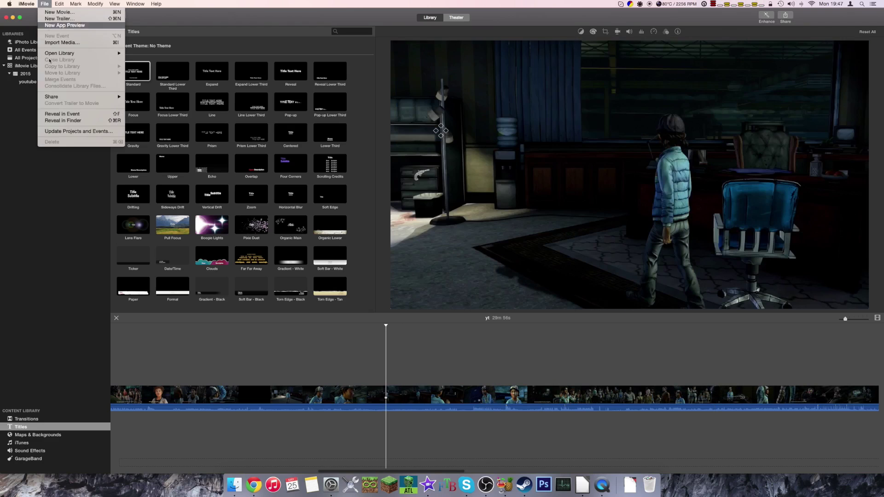
{"action": "mouse_move", "coordinate": [83, 97]}
{"action": "left_click", "coordinate": [139, 143]}
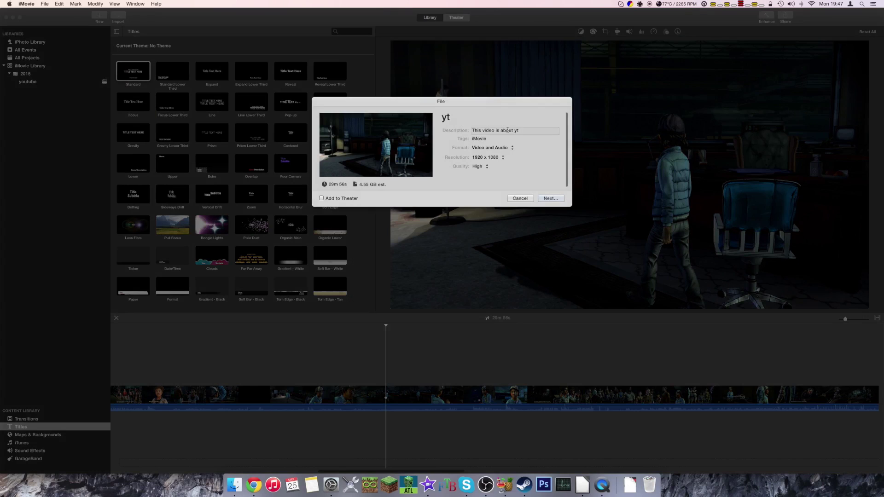
{"action": "left_click", "coordinate": [551, 199]}
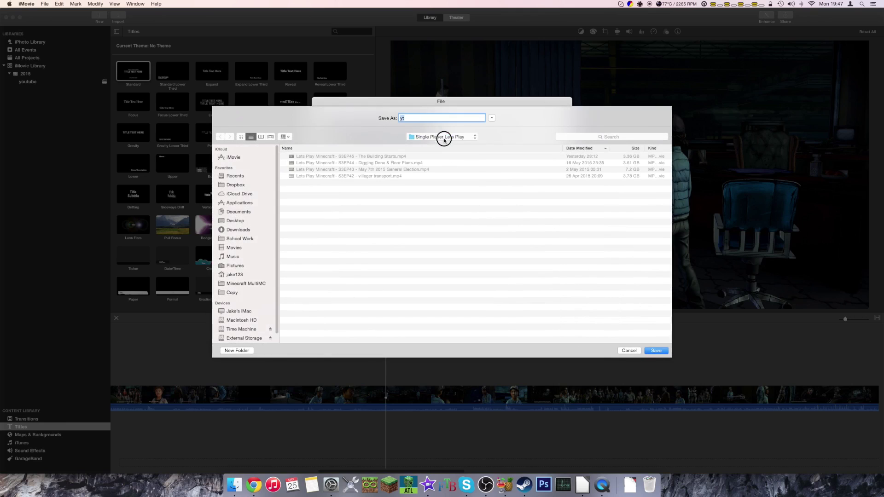
Step: Set the export destination to the walking dead folder inside To Upload
{"action": "left_click", "coordinate": [444, 137]}
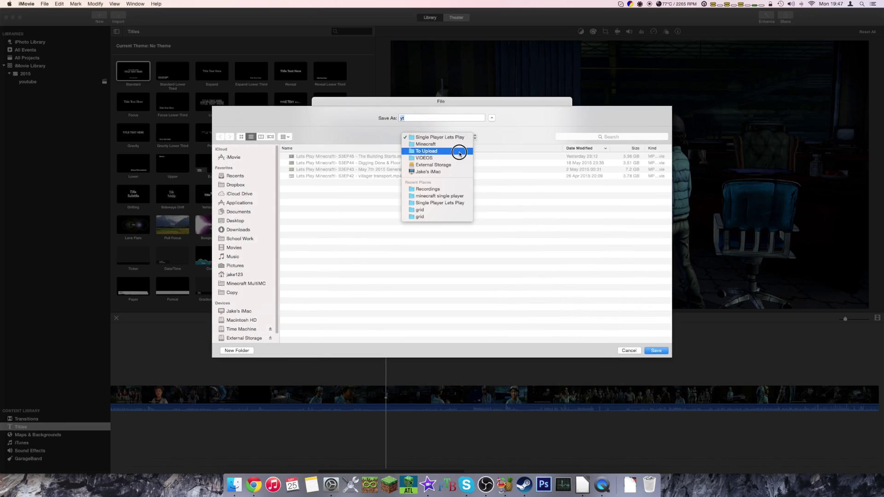
{"action": "left_click", "coordinate": [450, 149]}
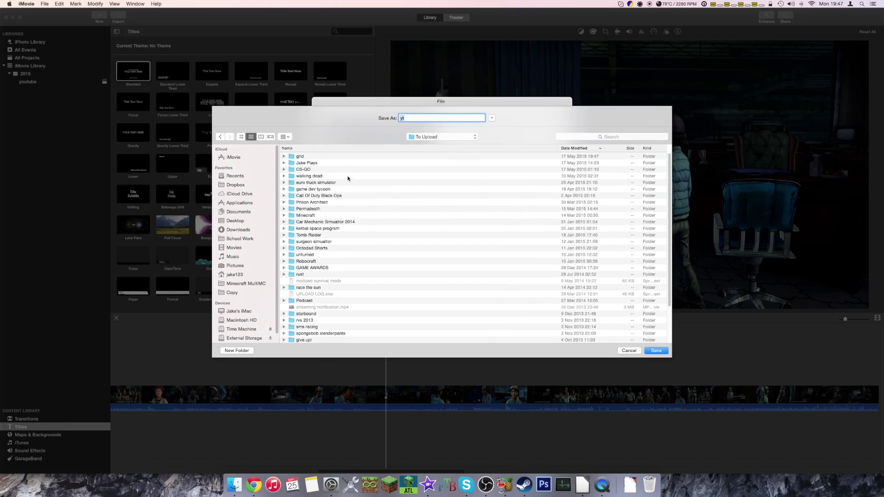
{"action": "double_click", "coordinate": [338, 215]}
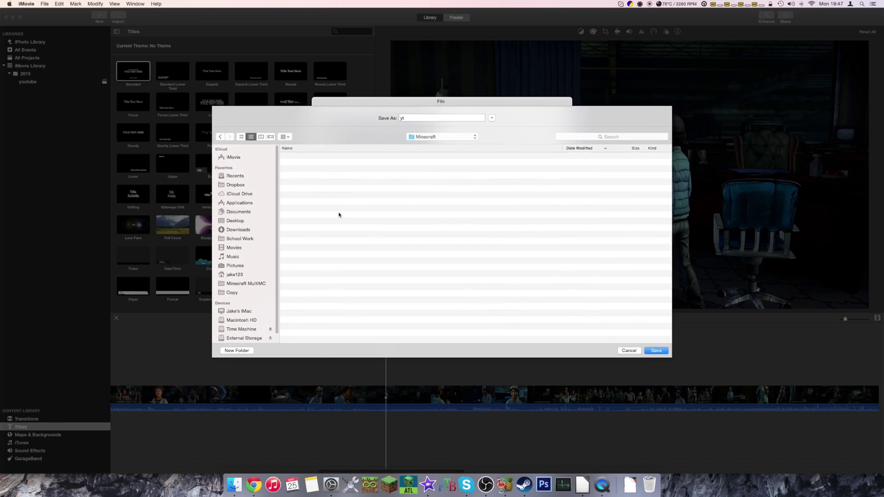
{"action": "left_click", "coordinate": [220, 136]}
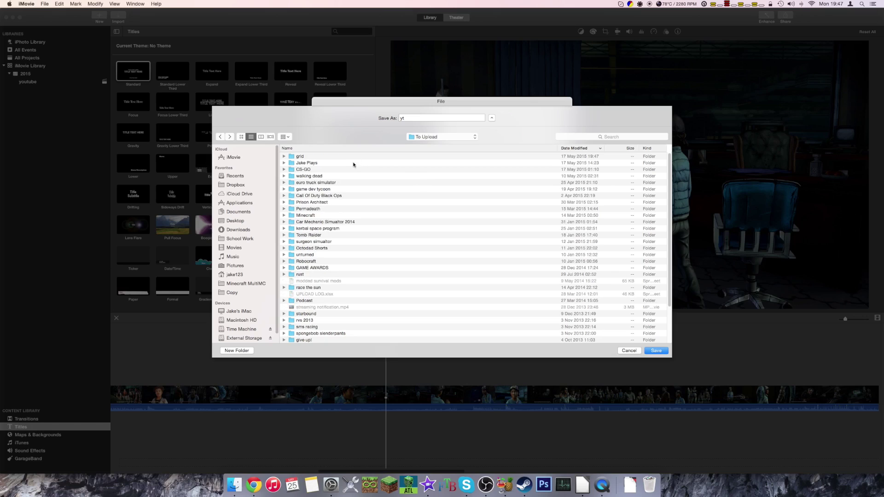
{"action": "double_click", "coordinate": [332, 176]}
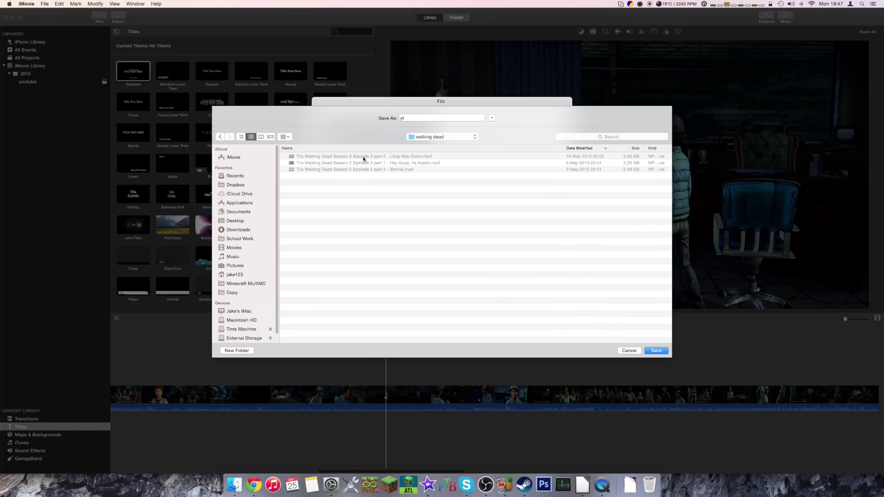
Step: Reuse the name of the existing Long Way Down recording for the export and change its part number to 3&
{"action": "key", "text": "super+v"}
{"action": "left_click", "coordinate": [480, 119]}
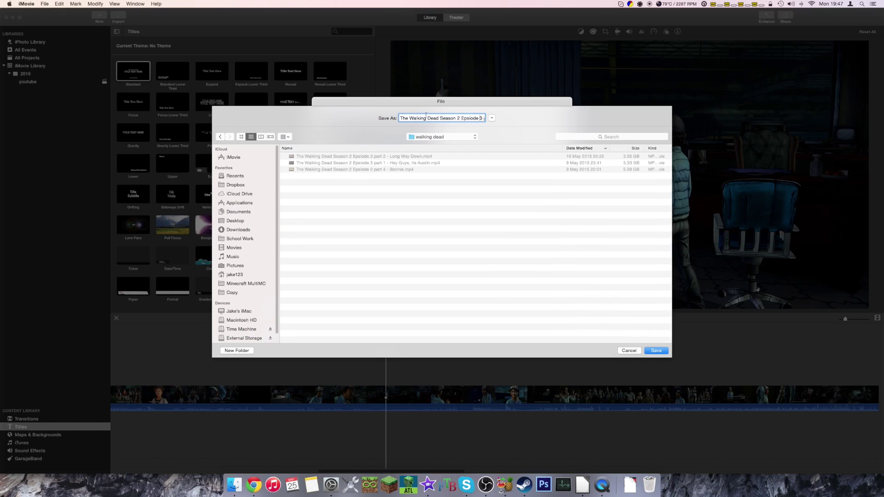
{"action": "left_click_drag", "start_coordinate": [407, 118], "coordinate": [490, 119]}
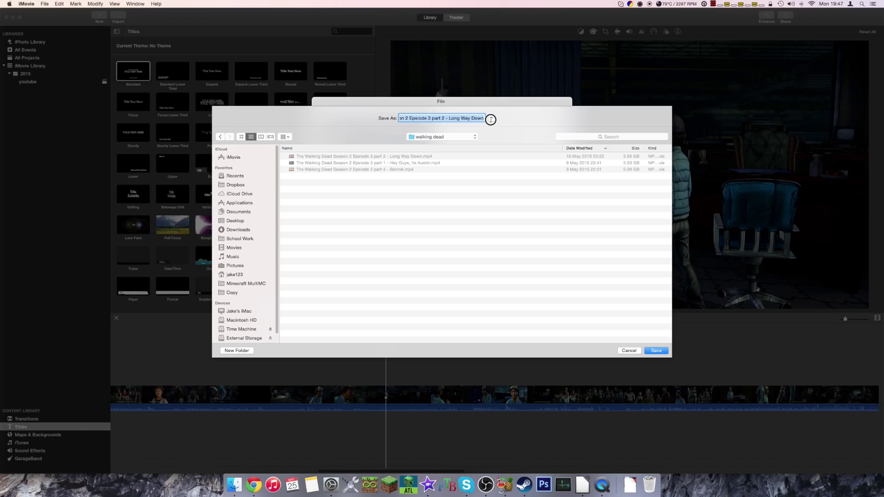
{"action": "left_click", "coordinate": [442, 118]}
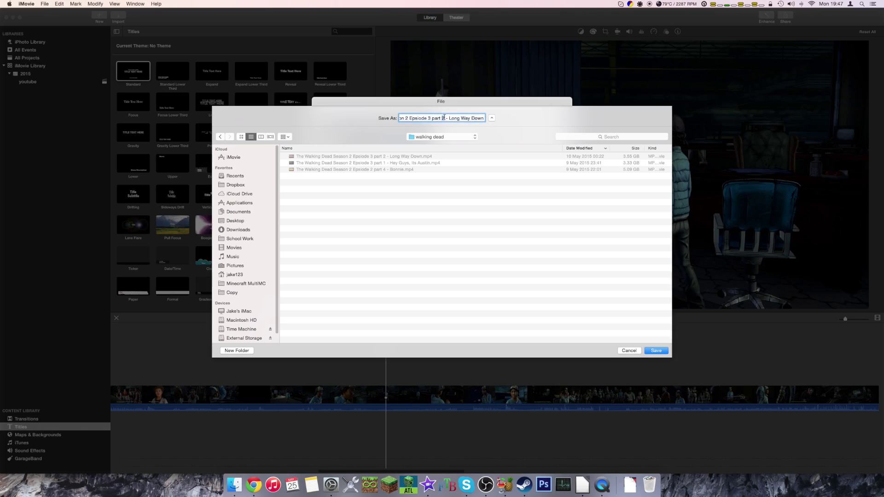
{"action": "type", "text": "3&"}
Step: Replace Long Way Down in the file name with Shot My Dick Off! (& Corrupted Episode), save the export and check its progress
{"action": "left_click_drag", "start_coordinate": [459, 118], "coordinate": [507, 119]}
{"action": "type", "text": "Shot My Dick Off! (& Corrupted"}
{"action": "type", "text": "Epsiode"}
{"action": "key", "text": "Left"}
{"action": "key", "text": "Left"}
{"action": "key", "text": "Left"}
{"action": "key", "text": "Left"}
{"action": "key", "text": "Left"}
{"action": "key", "text": "Left"}
{"action": "key", "text": "Left"}
{"action": "key", "text": "Left"}
{"action": "key", "text": "Left"}
{"action": "key", "text": "Left"}
{"action": "key", "text": "Left"}
{"action": "key", "text": "Left"}
{"action": "key", "text": "Left"}
{"action": "key", "text": "Left"}
{"action": "key", "text": "Left"}
{"action": "key", "text": "Left"}
{"action": "key", "text": "Left"}
{"action": "key", "text": "Left"}
{"action": "key", "text": "Left"}
{"action": "key", "text": "Left"}
{"action": "type", "text": "isode)"}
{"action": "key", "text": "Return"}
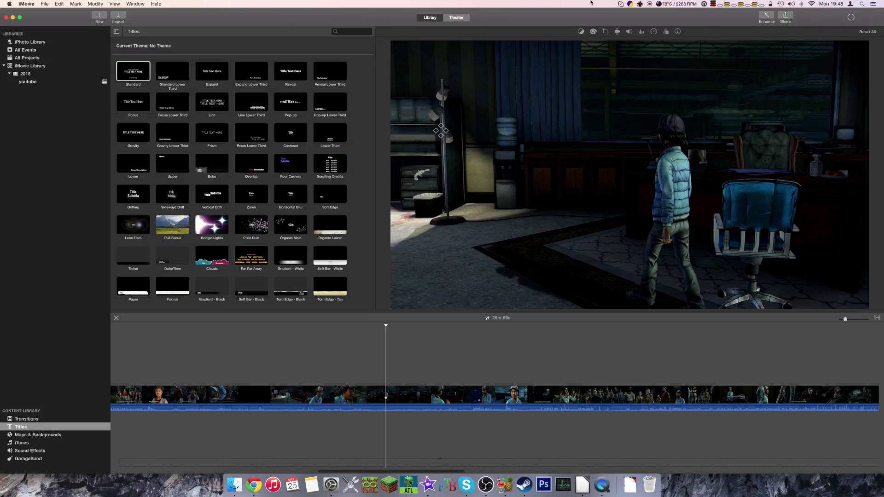
{"action": "left_click", "coordinate": [851, 18]}
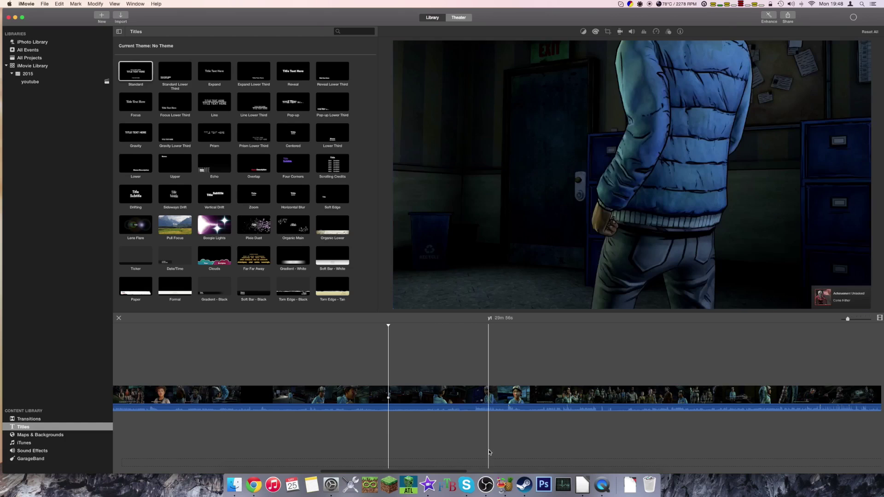
Step: Switch to Chrome with the YouTube home page and move its window clear of the other windows
{"action": "left_click", "coordinate": [505, 483]}
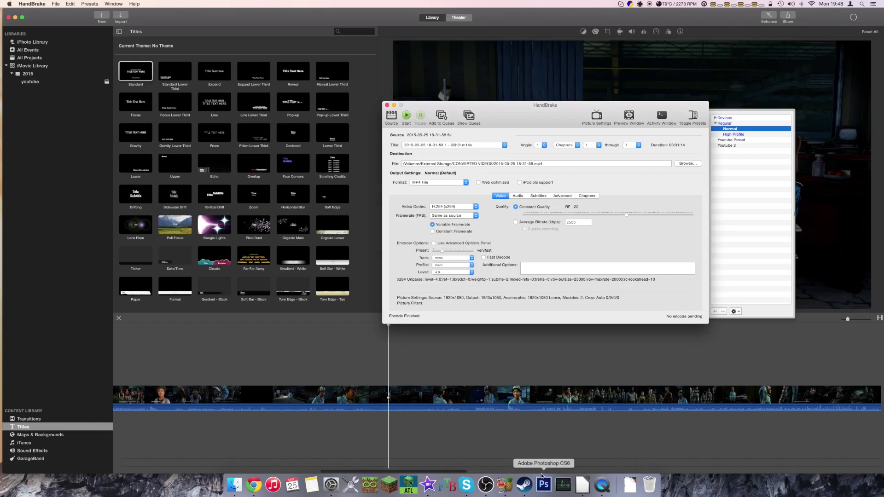
{"action": "left_click_drag", "start_coordinate": [535, 120], "coordinate": [516, 122]}
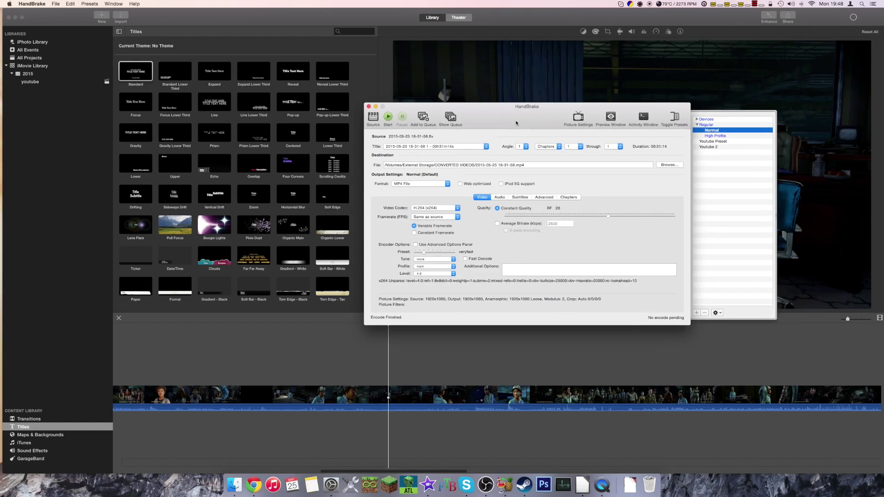
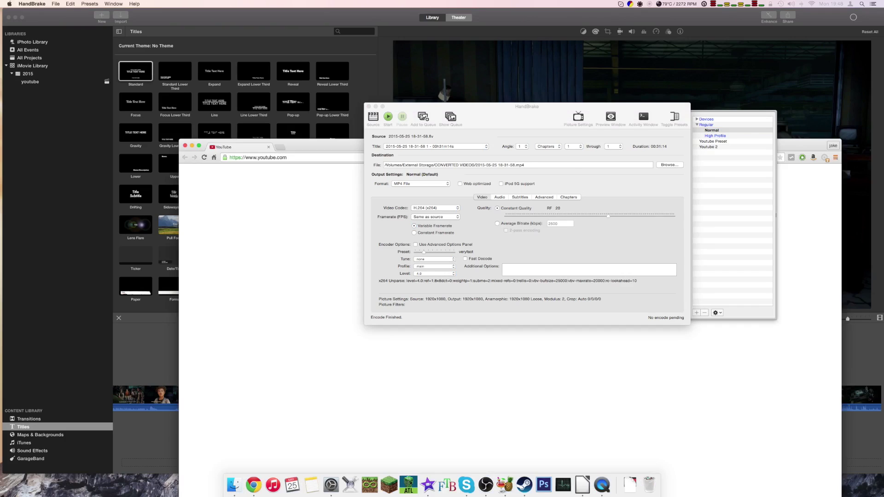
{"action": "left_click", "coordinate": [706, 119]}
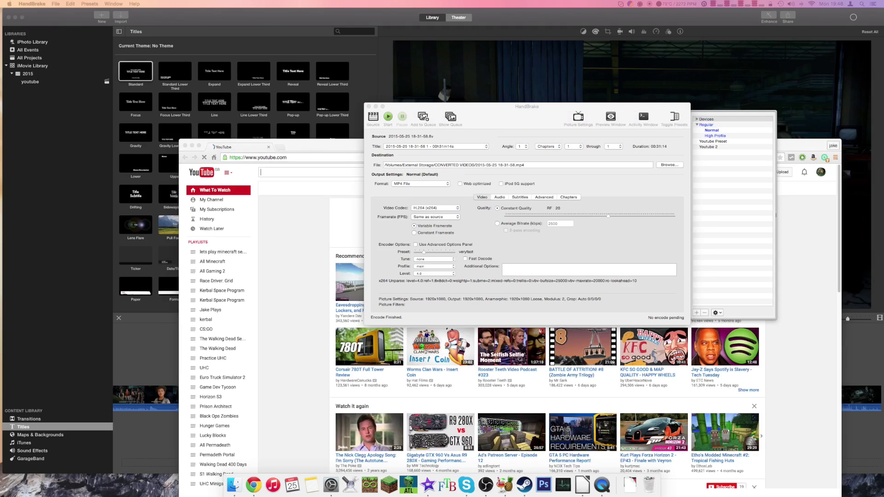
{"action": "left_click", "coordinate": [263, 145]}
{"action": "left_click_drag", "start_coordinate": [262, 145], "coordinate": [251, 69]}
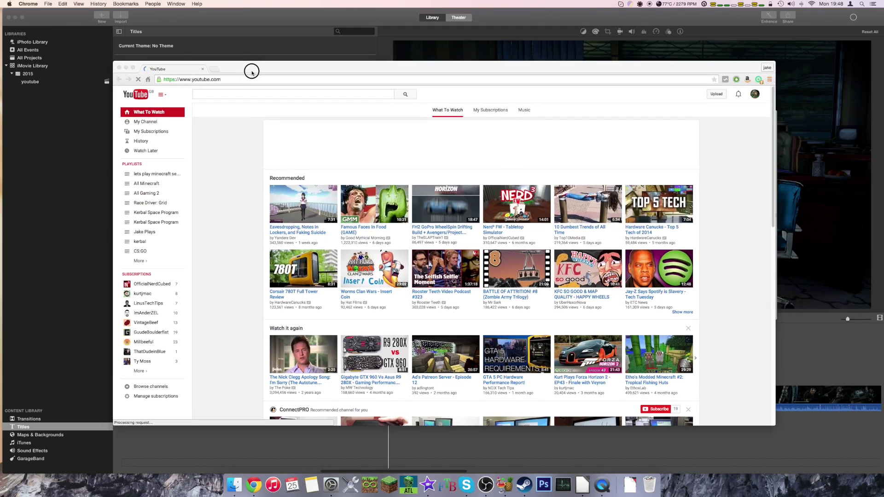
Step: Open the channel's Creator Studio from the YouTube upload page and show the Video Manager's video list
{"action": "left_click", "coordinate": [712, 96]}
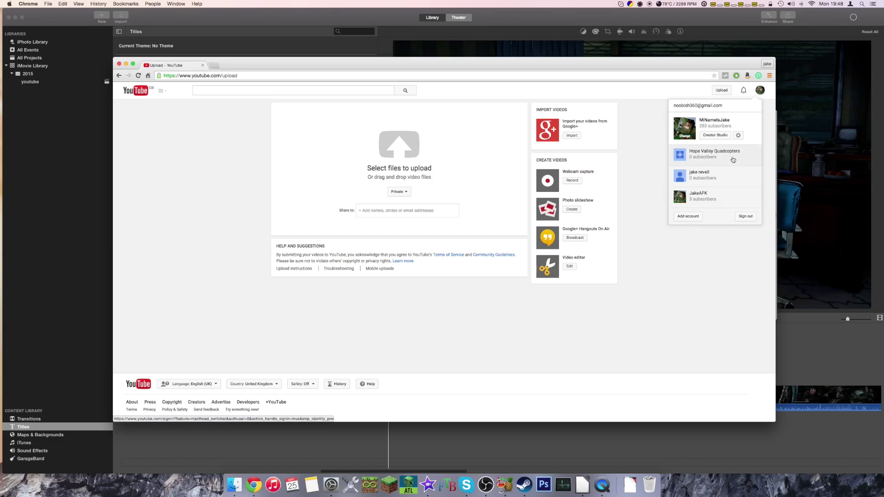
{"action": "left_click", "coordinate": [718, 135]}
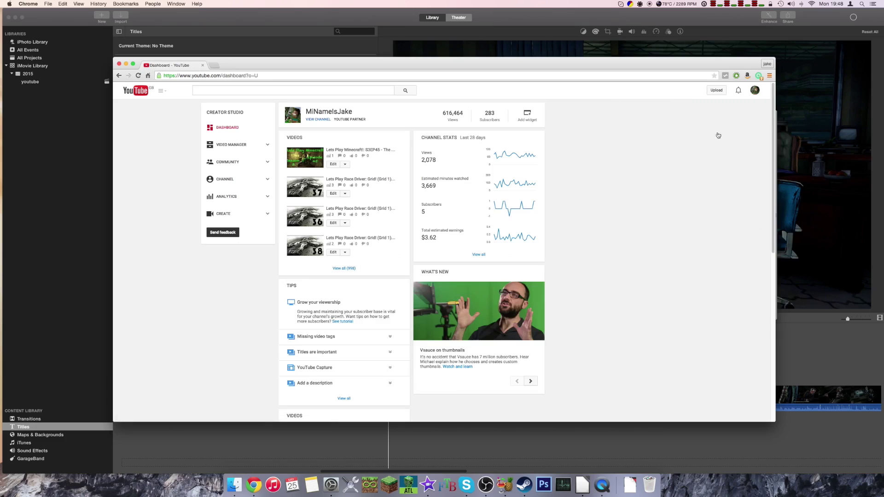
{"action": "left_click", "coordinate": [244, 151]}
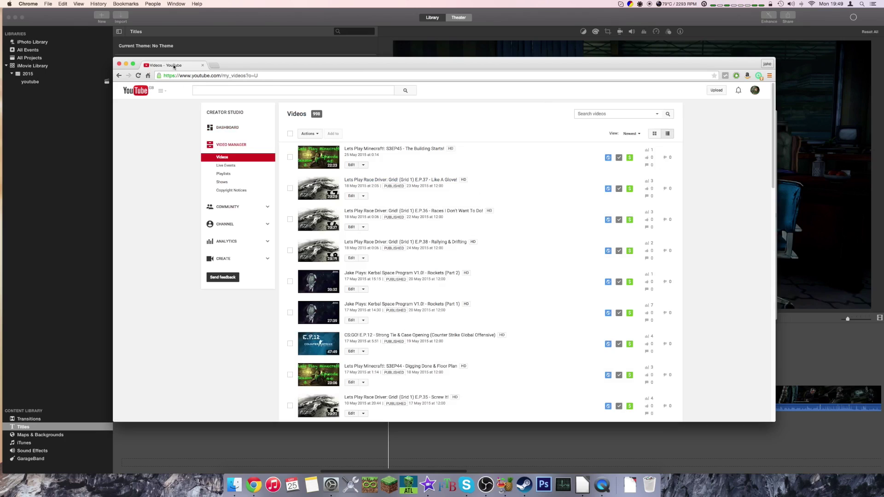
{"action": "left_click_drag", "start_coordinate": [323, 139], "coordinate": [496, 123]}
{"action": "left_click", "coordinate": [499, 120]}
Step: Duplicate the Video Manager page twice so the video list is open in three tabs
{"action": "right_click", "coordinate": [182, 65]}
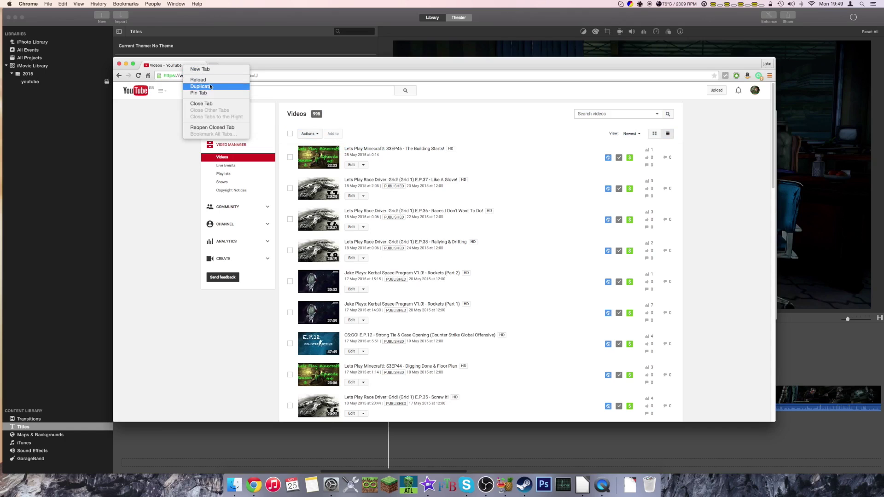
{"action": "left_click", "coordinate": [202, 85]}
{"action": "right_click", "coordinate": [233, 66]}
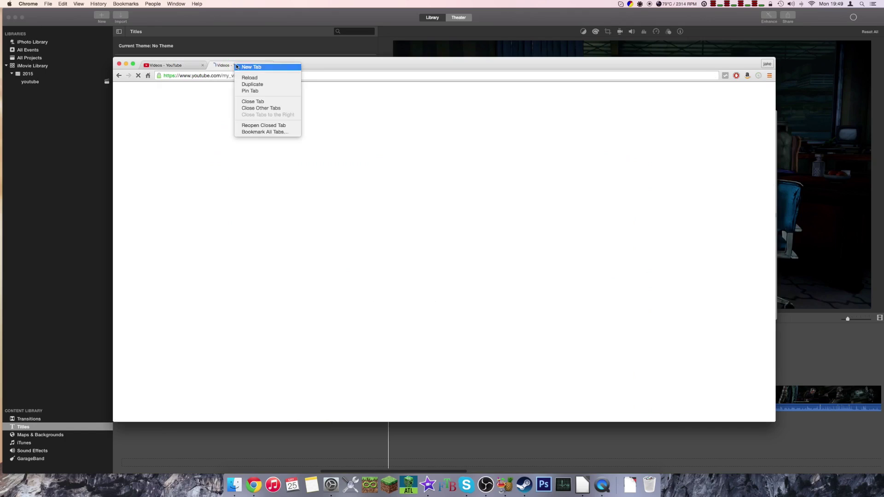
{"action": "left_click", "coordinate": [253, 86]}
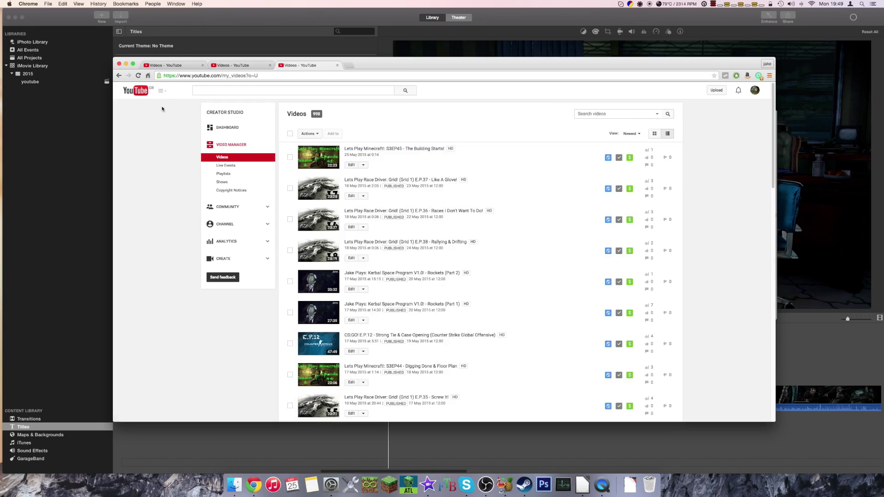
Step: Open the Info and Settings page of Lets Play Minecraft!: S3EP44 - Digging Done & Floor Plan in the first tab
{"action": "left_click", "coordinate": [193, 65]}
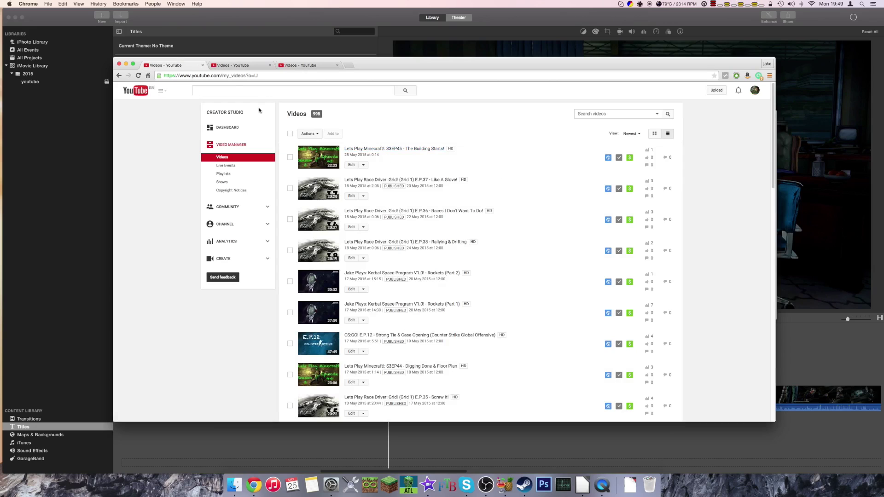
{"action": "scroll", "coordinate": [409, 363], "scroll_direction": "down", "scroll_amount": 1}
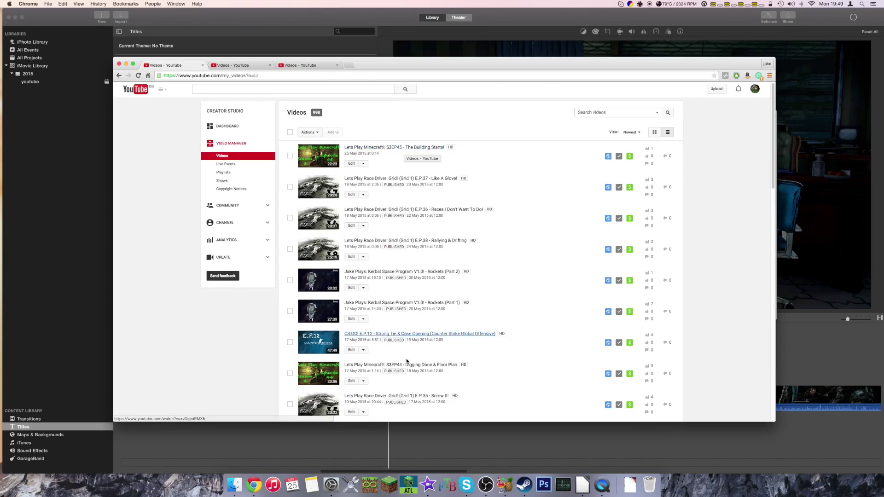
{"action": "left_click", "coordinate": [411, 366]}
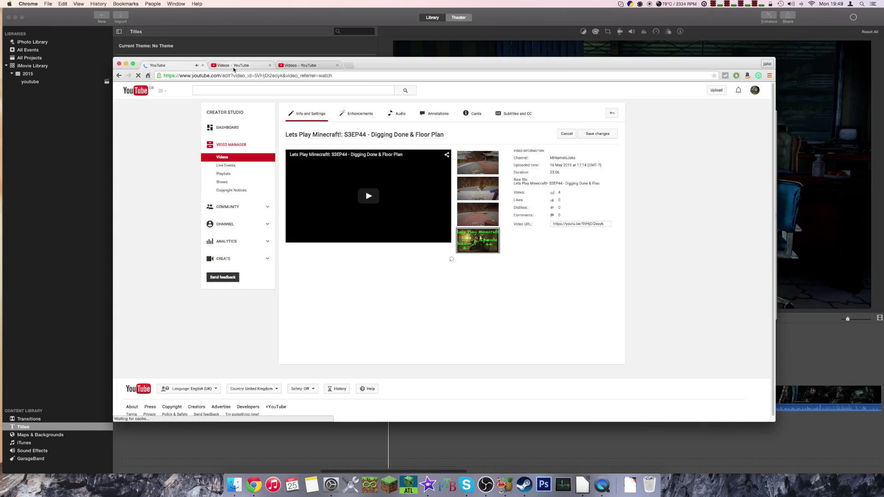
Step: Open the Info and Settings page of Lets Play Minecraft!: S3EP45 - The Building Starts! in the second tab
{"action": "left_click", "coordinate": [234, 66]}
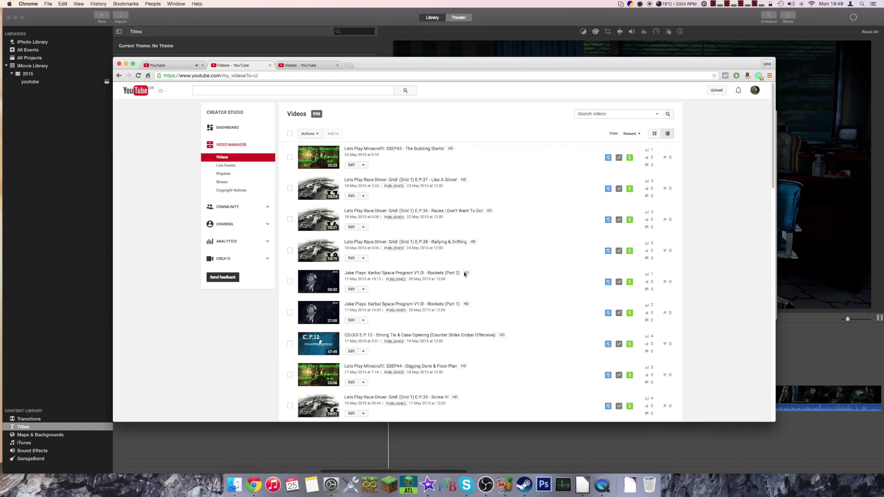
{"action": "left_click", "coordinate": [420, 149]}
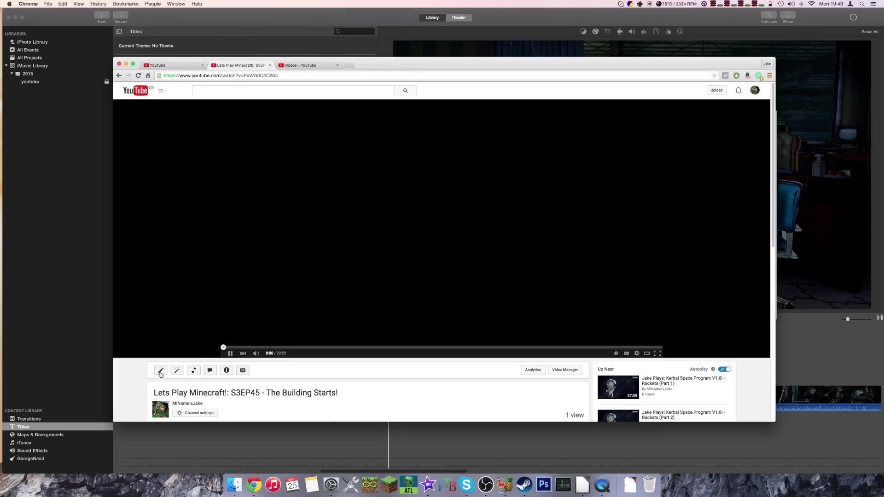
{"action": "left_click", "coordinate": [160, 371]}
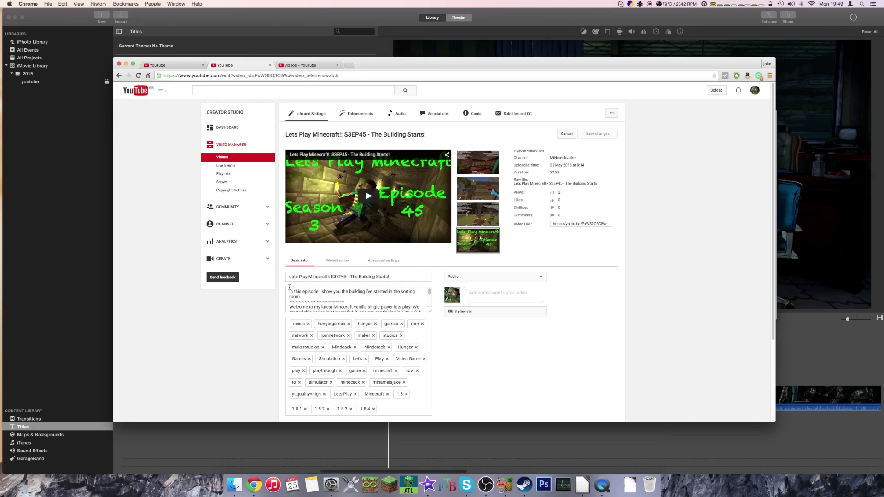
Step: Compare the details of the two Minecraft episodes and enlarge the S3EP45 description field to examine its full text and links
{"action": "left_click", "coordinate": [159, 66]}
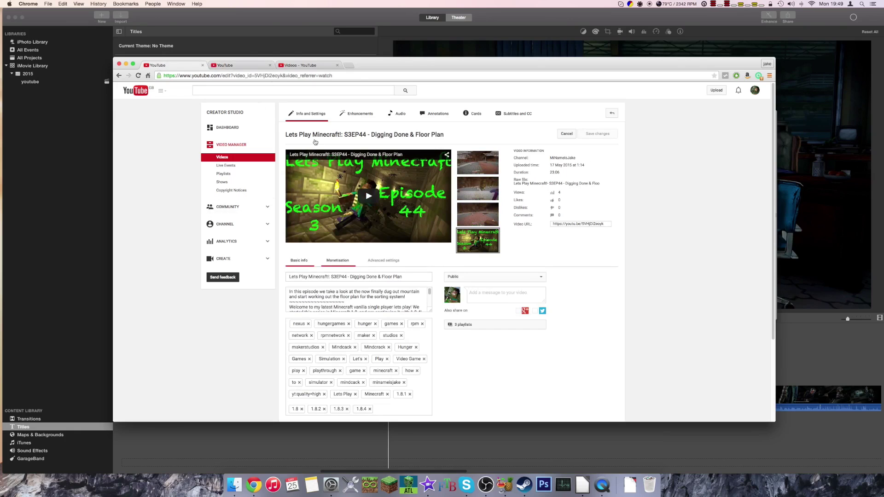
{"action": "key", "text": "ctrl+Tab"}
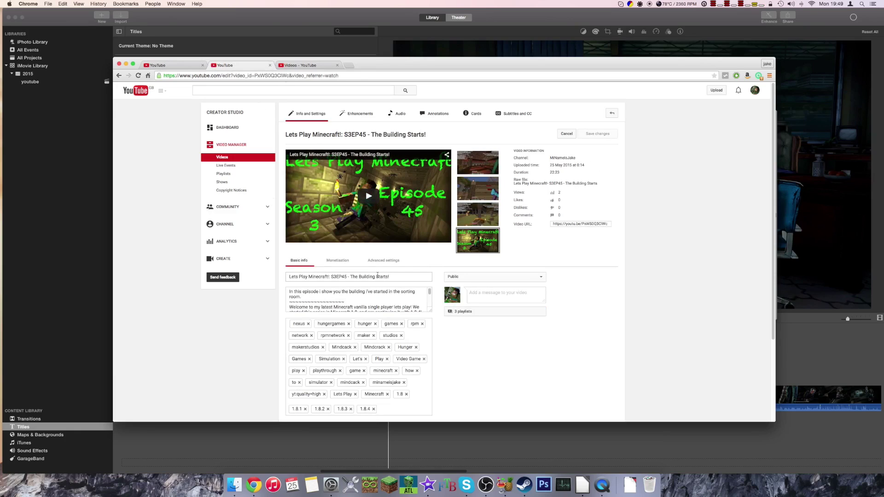
{"action": "left_click_drag", "start_coordinate": [431, 311], "coordinate": [451, 392]}
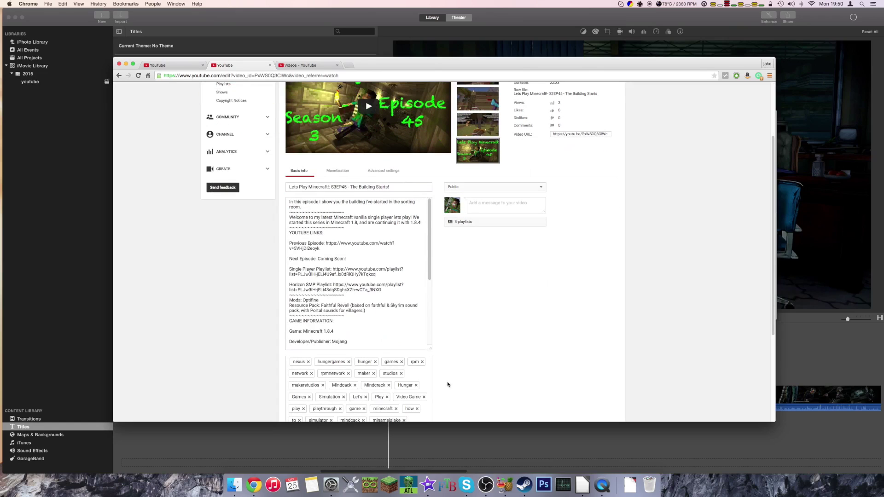
{"action": "left_click_drag", "start_coordinate": [429, 351], "coordinate": [460, 402]}
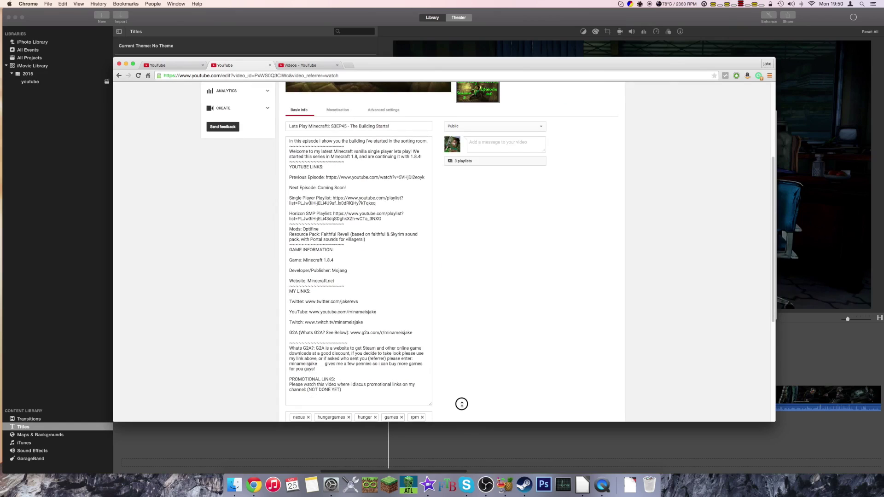
{"action": "scroll", "coordinate": [384, 281], "scroll_direction": "up", "scroll_amount": 5}
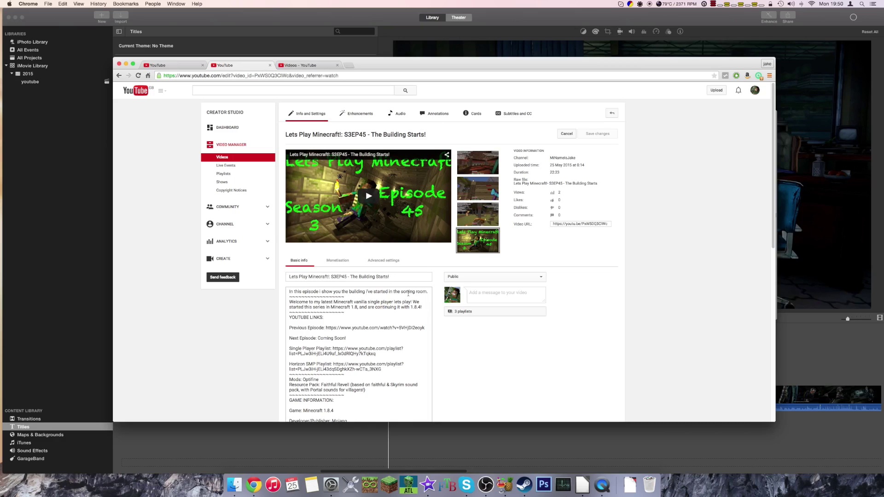
{"action": "left_click_drag", "start_coordinate": [408, 307], "coordinate": [359, 304]}
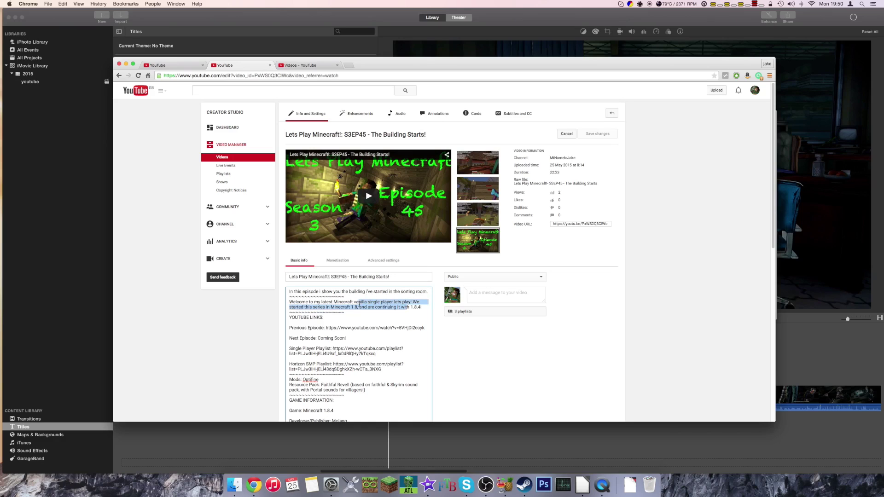
{"action": "scroll", "coordinate": [359, 303], "scroll_direction": "down", "scroll_amount": 3}
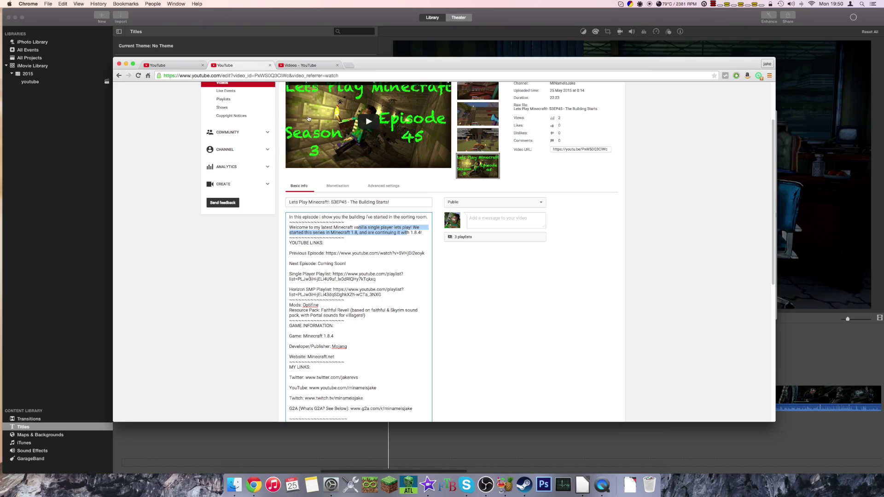
{"action": "key", "text": "ctrl+Tab"}
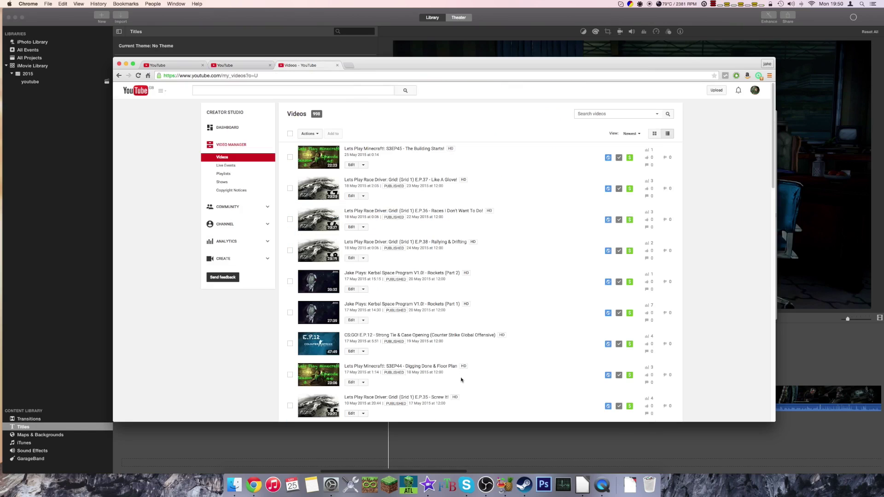
Step: Copy the link address of Lets Play Minecraft!: S3EP44 - Digging Done & Floor Plan from the video list and return to the S3EP45 details
{"action": "left_click_drag", "start_coordinate": [461, 367], "coordinate": [344, 367]}
{"action": "right_click", "coordinate": [412, 366]}
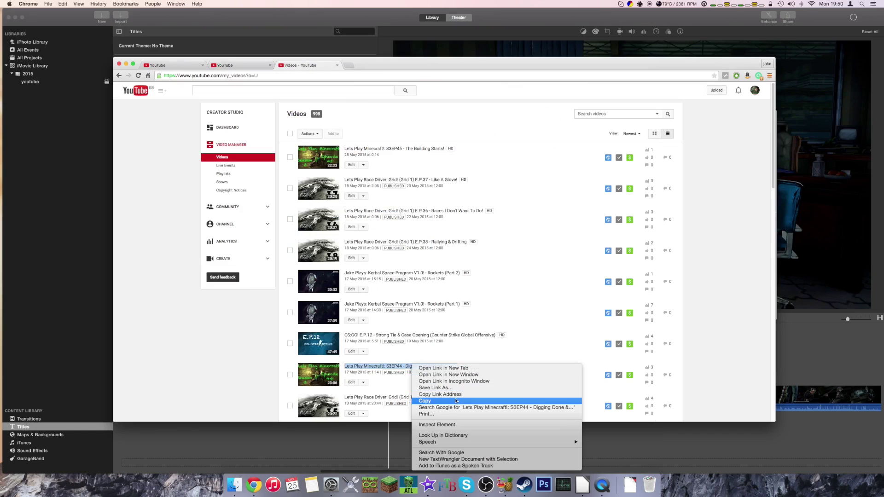
{"action": "left_click", "coordinate": [453, 394]}
{"action": "key", "text": "ctrl+shift+Tab"}
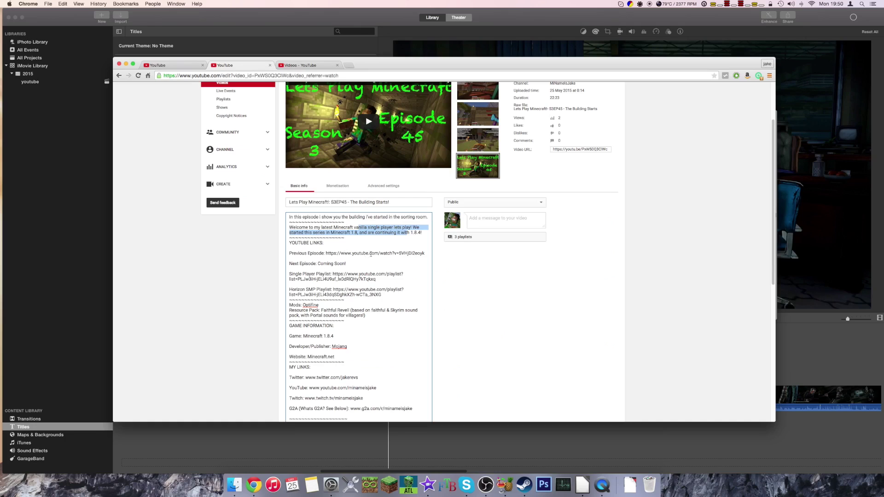
Step: Compare the S3EP44 details page with S3EP45 and review the rest of the S3EP45 description and its tags
{"action": "key", "text": "ctrl+Tab"}
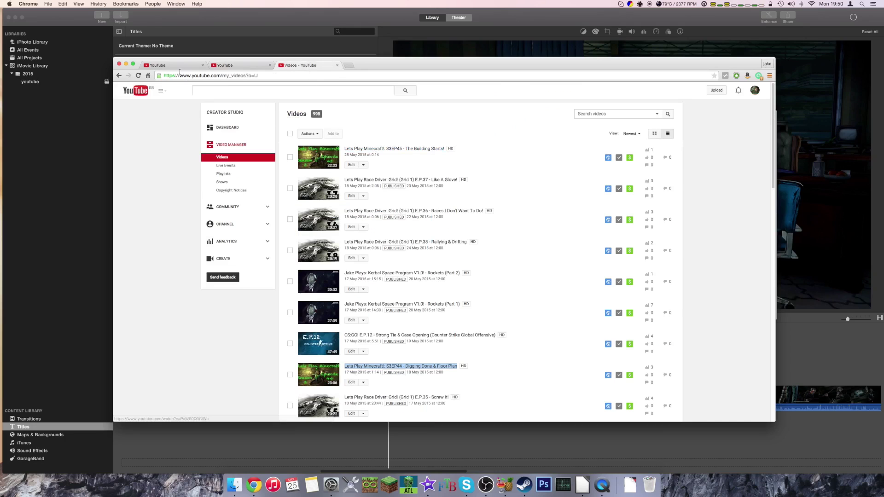
{"action": "left_click", "coordinate": [176, 66]}
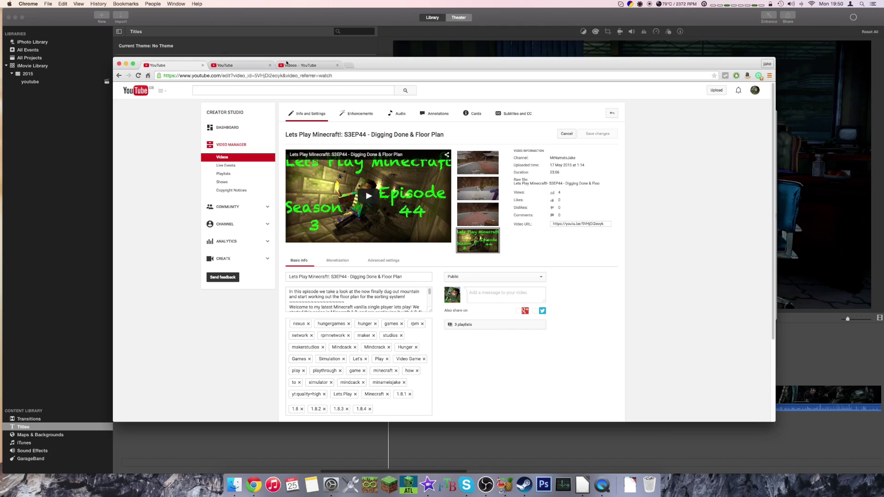
{"action": "left_click", "coordinate": [287, 65]}
{"action": "left_click", "coordinate": [239, 65]}
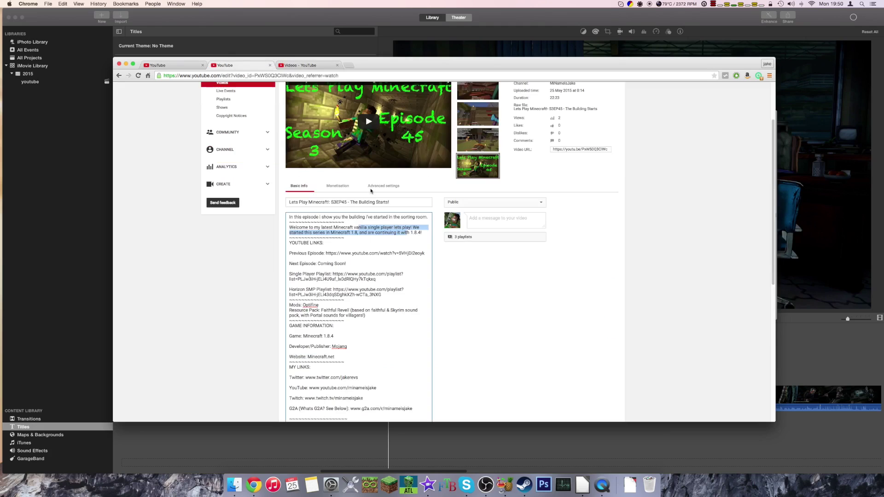
{"action": "scroll", "coordinate": [374, 204], "scroll_direction": "down", "scroll_amount": 3}
{"action": "scroll", "coordinate": [361, 204], "scroll_direction": "down", "scroll_amount": 8}
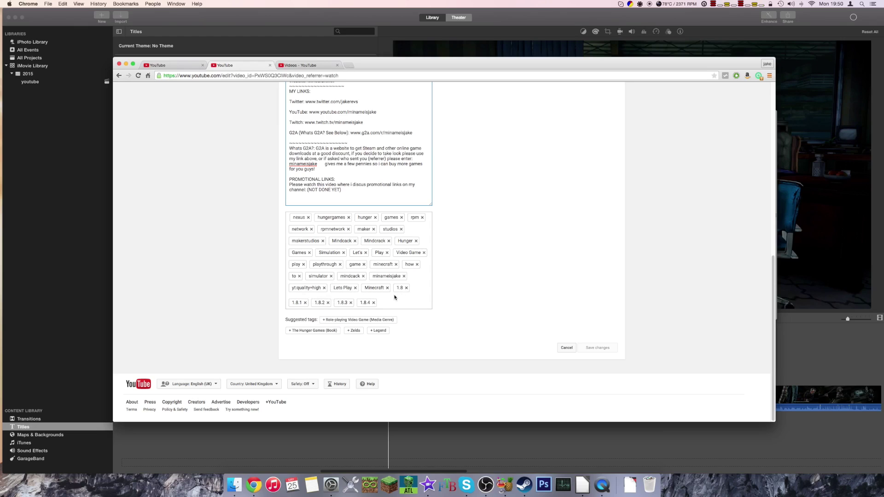
{"action": "scroll", "coordinate": [429, 322], "scroll_direction": "up", "scroll_amount": 1}
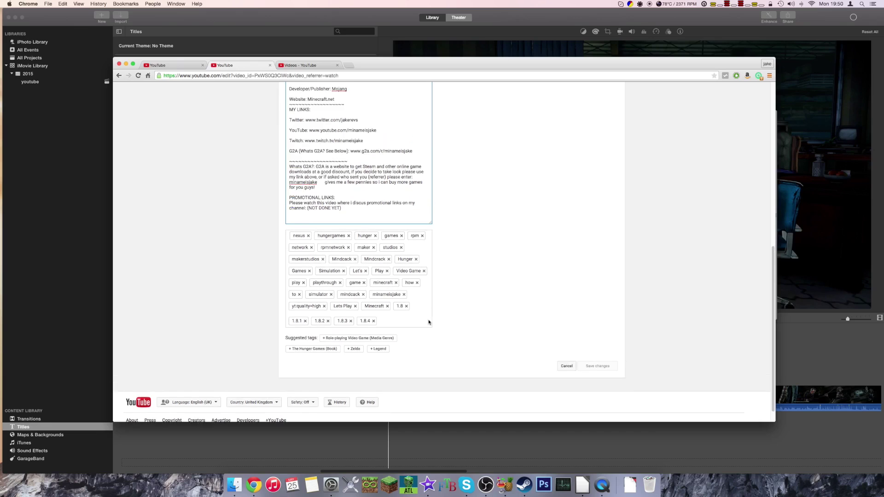
{"action": "scroll", "coordinate": [429, 321], "scroll_direction": "up", "scroll_amount": 10}
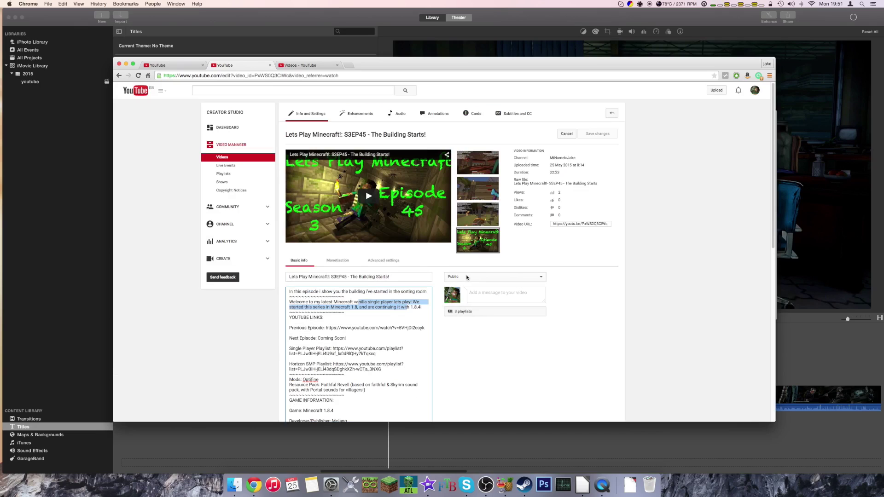
Step: Review the playlists and privacy choices of the S3EP45 video, leaving it Public
{"action": "left_click", "coordinate": [466, 316]}
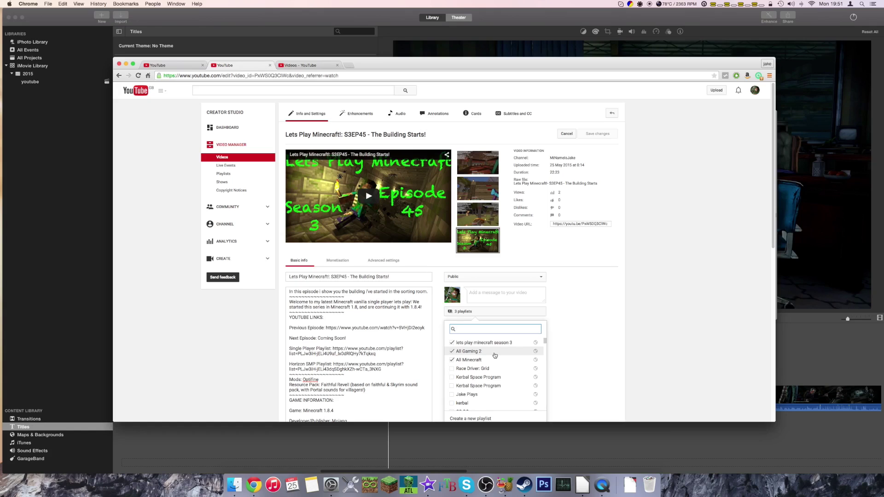
{"action": "left_click", "coordinate": [634, 295]}
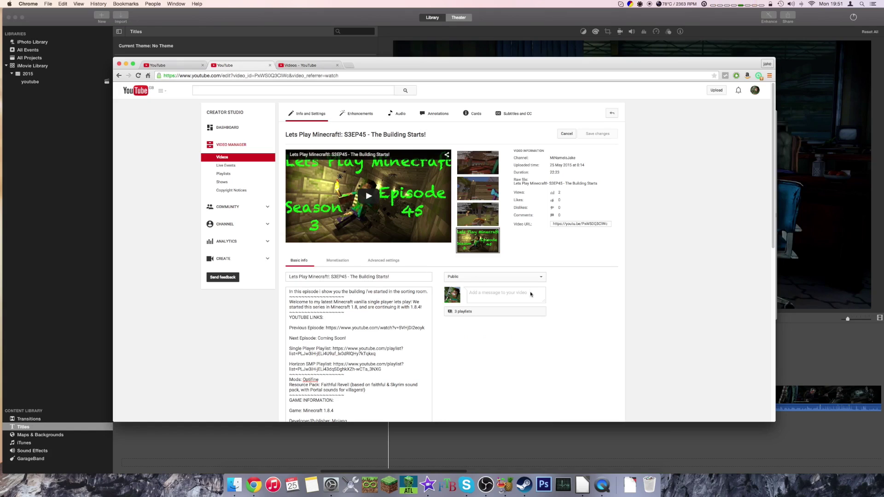
{"action": "left_click", "coordinate": [468, 278]}
{"action": "left_click", "coordinate": [592, 302]}
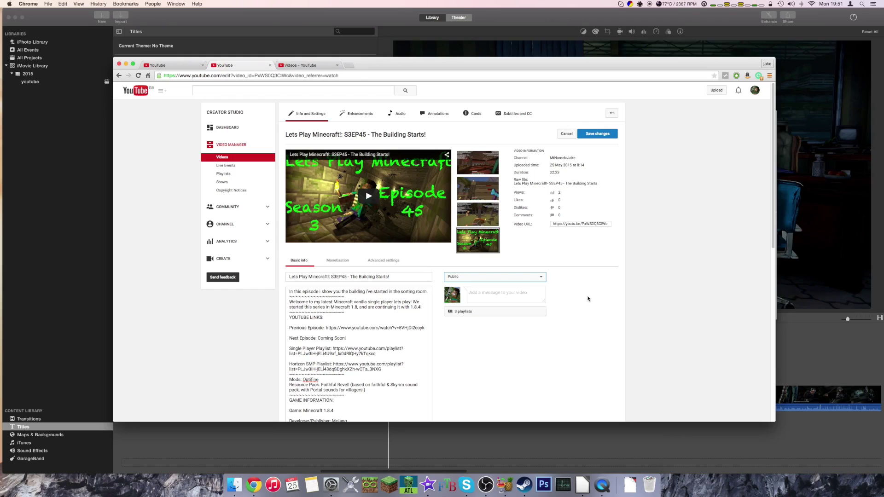
Step: Review the S3EP45 monetisation settings, including the usage policy, ad formats, ad breaks and asset information
{"action": "left_click", "coordinate": [337, 261]}
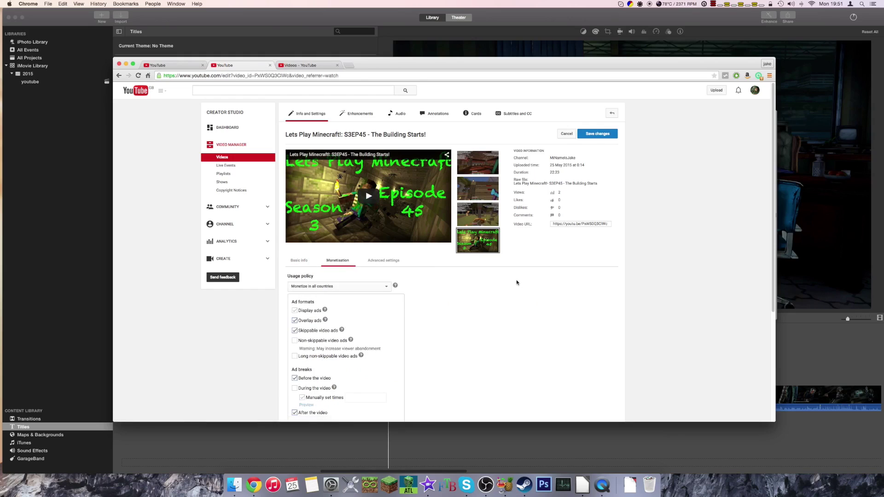
{"action": "scroll", "coordinate": [516, 280], "scroll_direction": "down", "scroll_amount": 4}
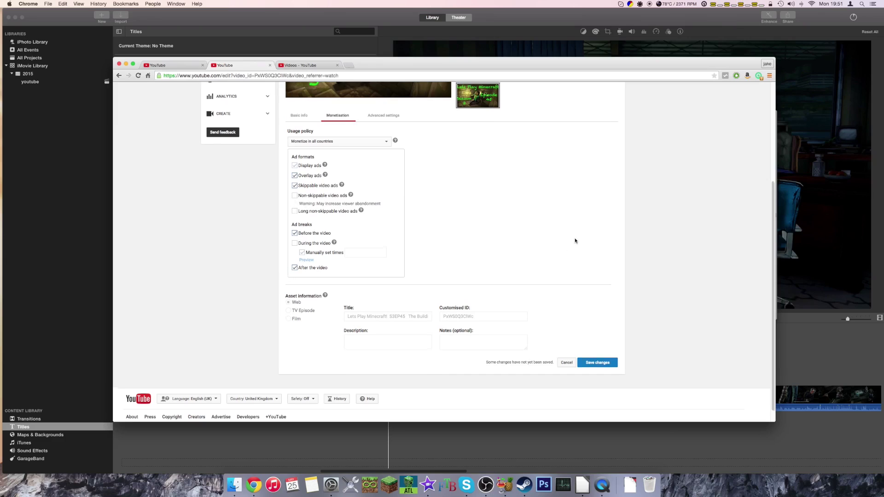
{"action": "scroll", "coordinate": [575, 240], "scroll_direction": "up", "scroll_amount": 5}
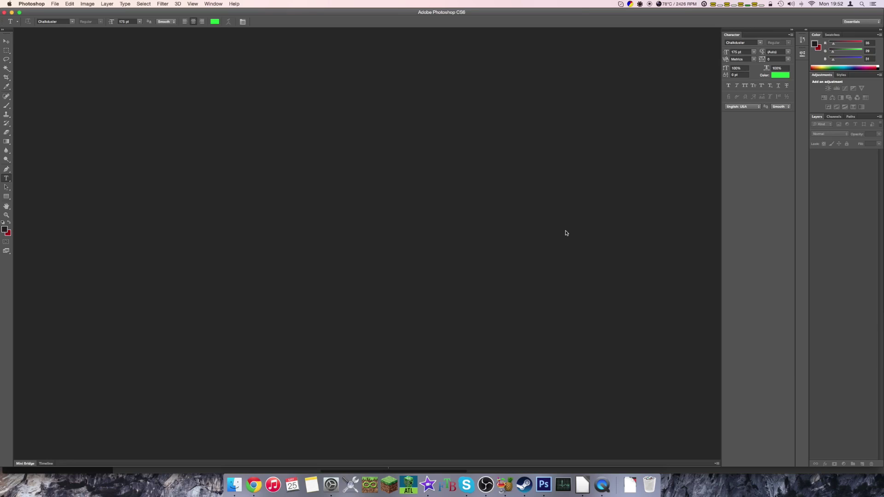
Step: In Photoshop, open the recent base.psd file from the walking dead s2 thumbnails folder
{"action": "left_click", "coordinate": [54, 3]}
{"action": "mouse_move", "coordinate": [111, 45]}
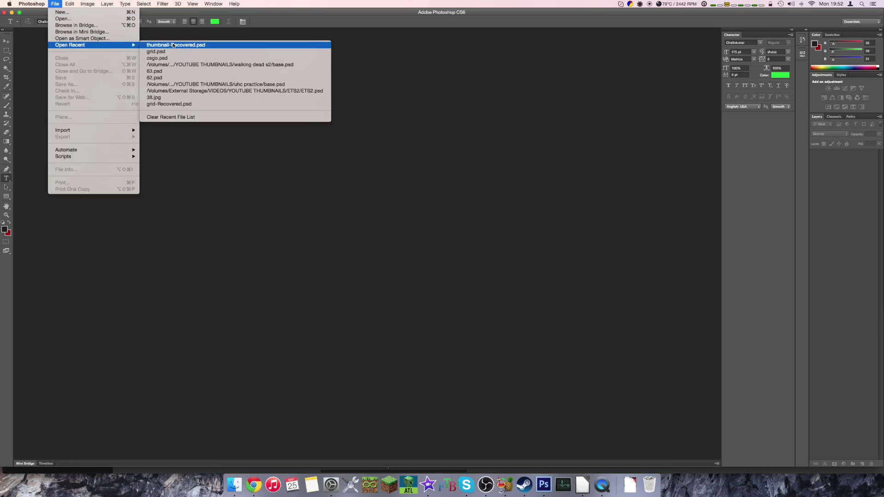
{"action": "left_click", "coordinate": [189, 66]}
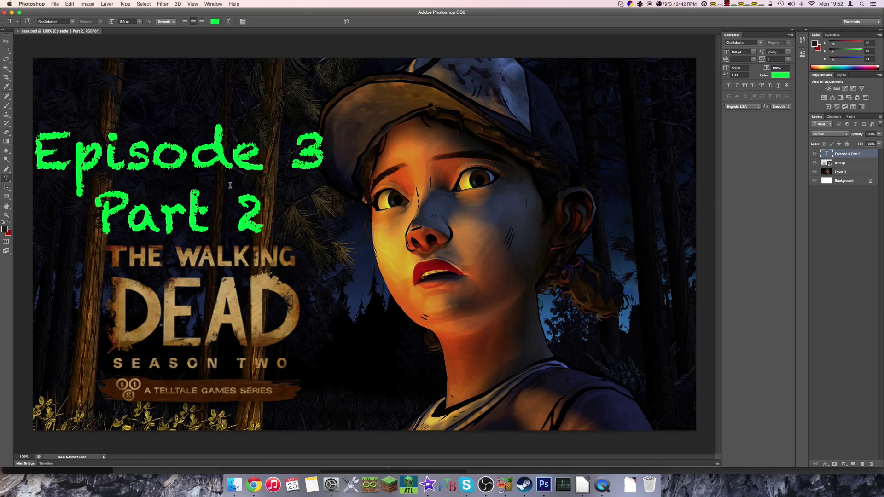
Step: Change the second line of the green thumbnail text to Part 3/4
{"action": "left_click", "coordinate": [258, 203]}
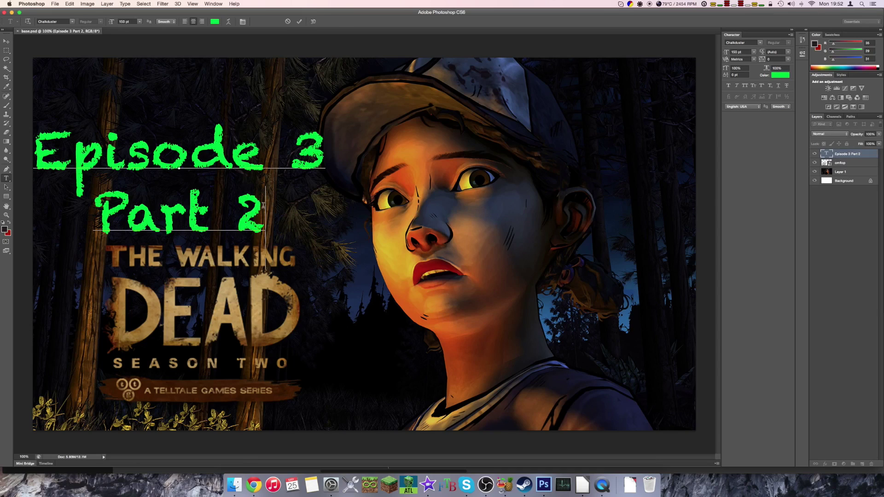
{"action": "key", "text": "BackSpace"}
{"action": "type", "text": "374"}
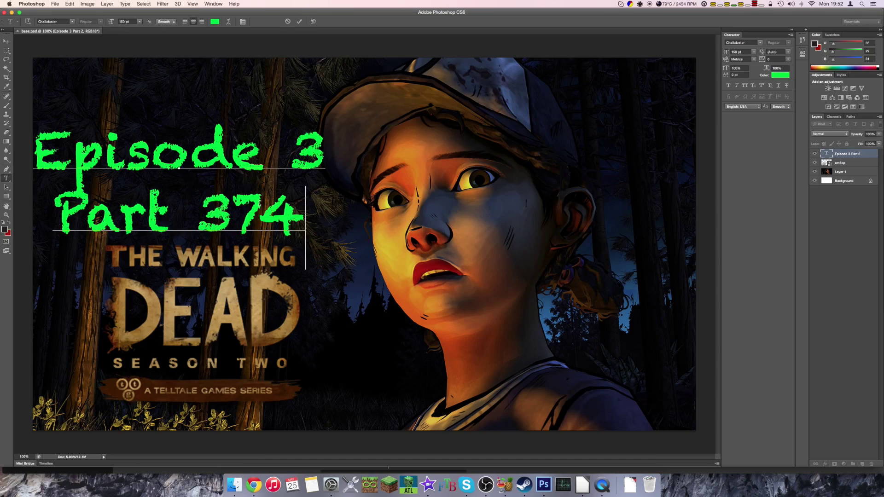
{"action": "key", "text": "BackSpace"}
{"action": "key", "text": "BackSpace"}
{"action": "key", "text": "BackSpace"}
{"action": "key", "text": "BackSpace"}
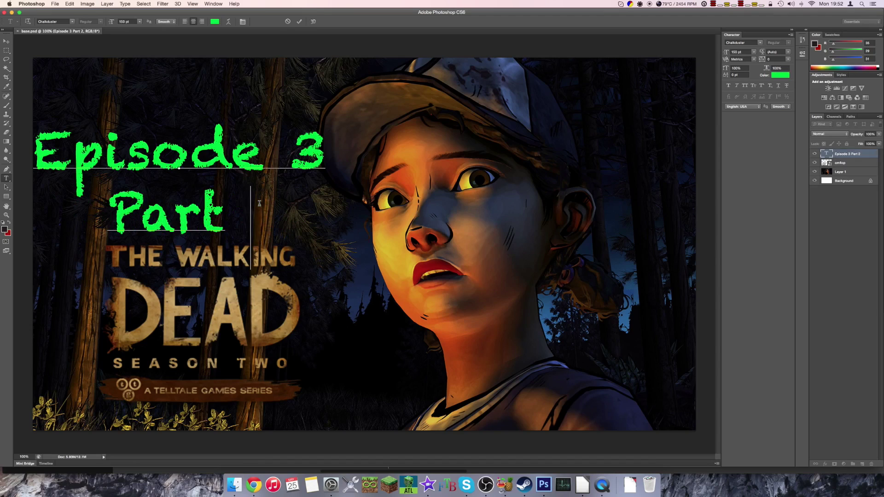
{"action": "type", "text": "3&4"}
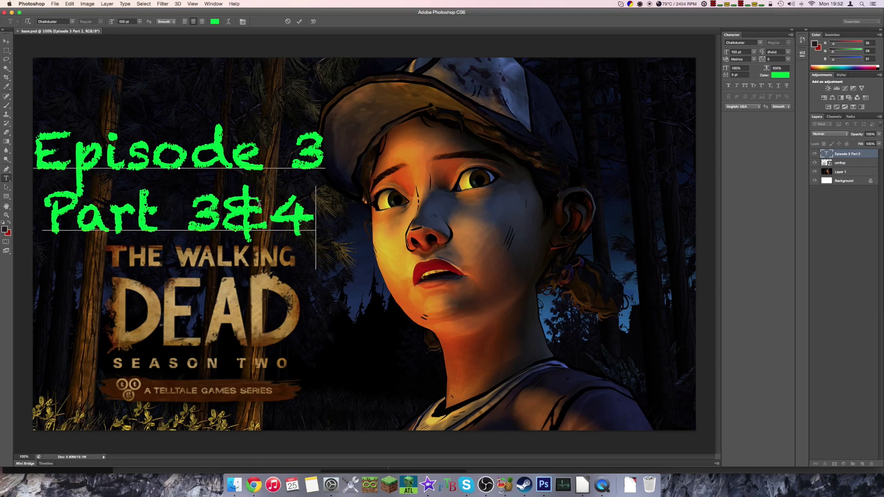
{"action": "key", "text": "Left"}
{"action": "key", "text": "BackSpace"}
{"action": "type", "text": "/"}
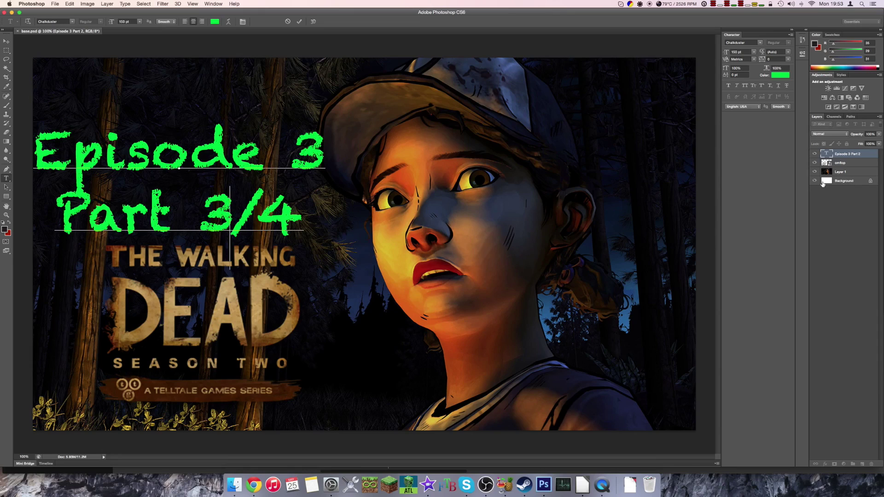
Step: Try to save a JPEG copy of the thumbnail as 3.3/4 in the walking dead s2 folder at Maximum quality
{"action": "left_click", "coordinate": [55, 3]}
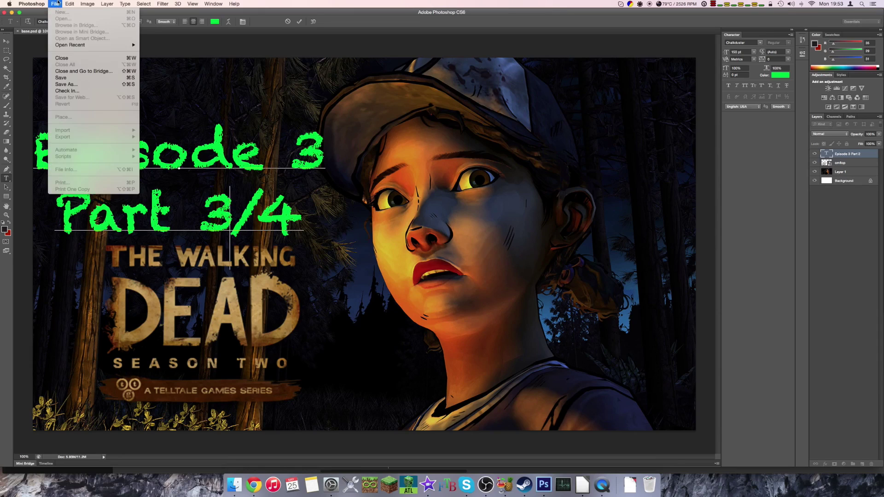
{"action": "left_click", "coordinate": [90, 85]}
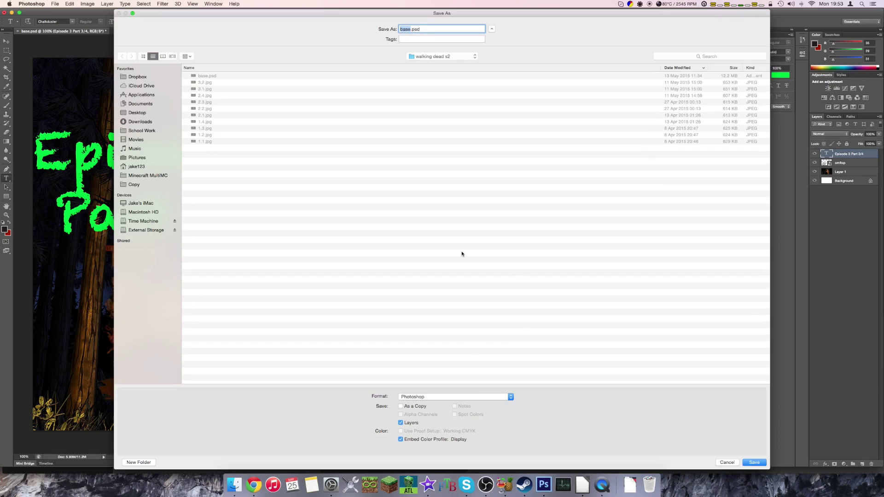
{"action": "type", "text": "3.34"}
{"action": "key", "text": "BackSpace"}
{"action": "type", "text": "/4"}
{"action": "left_click", "coordinate": [431, 56]}
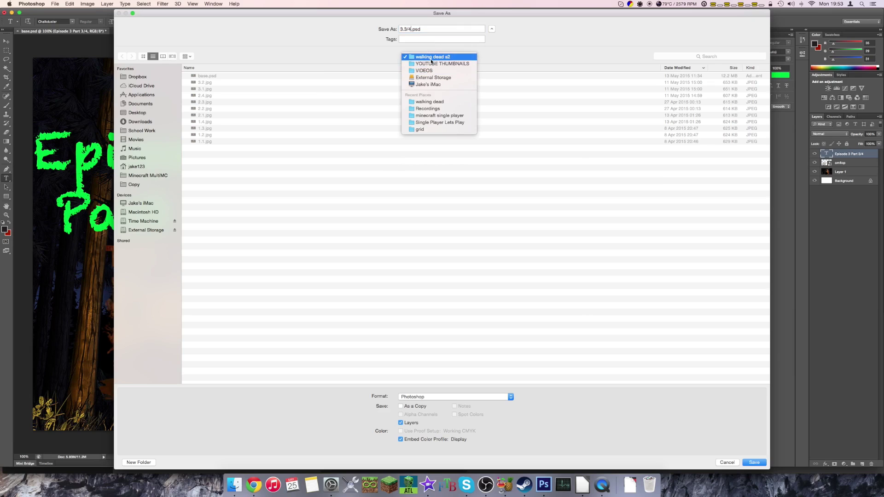
{"action": "left_click", "coordinate": [518, 60]}
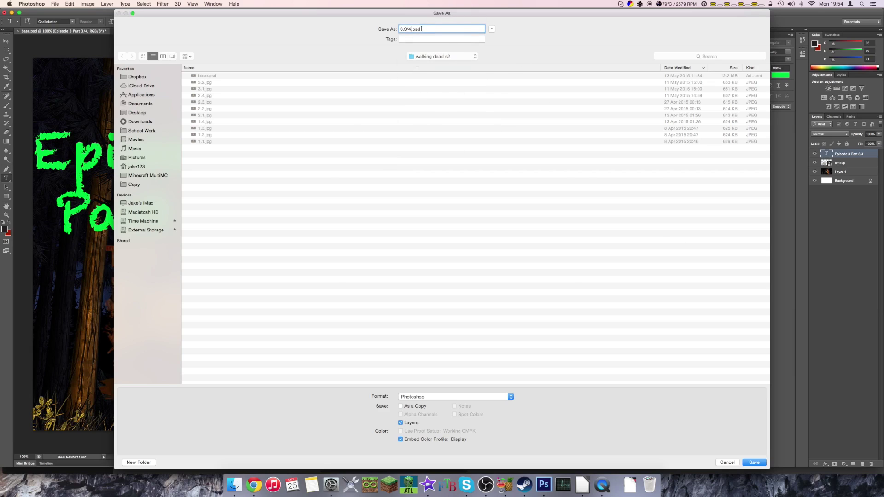
{"action": "left_click", "coordinate": [421, 401]}
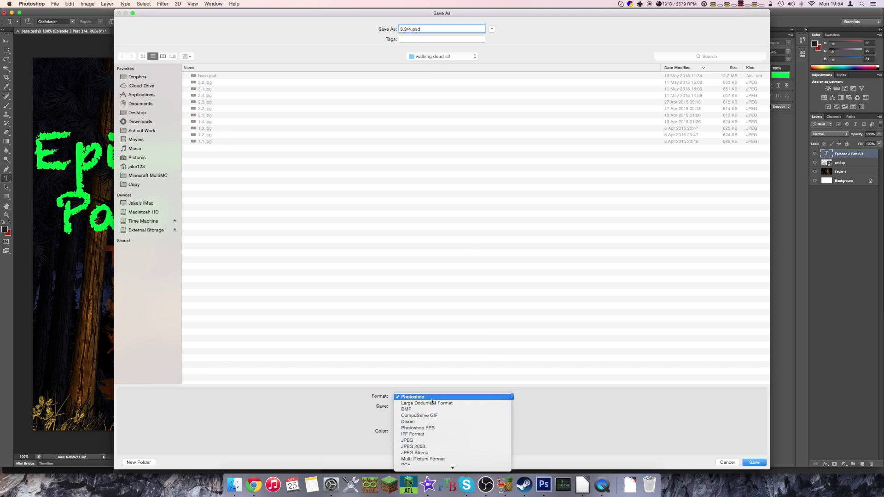
{"action": "left_click", "coordinate": [429, 441]}
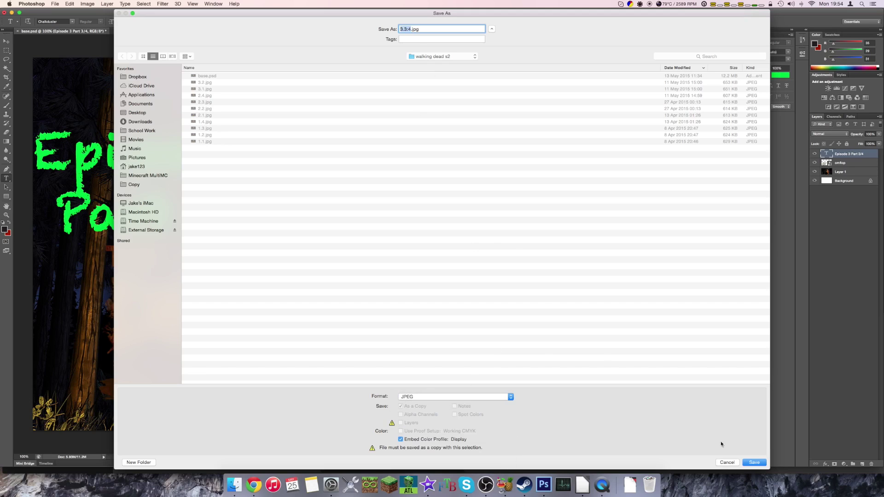
{"action": "left_click", "coordinate": [751, 461]}
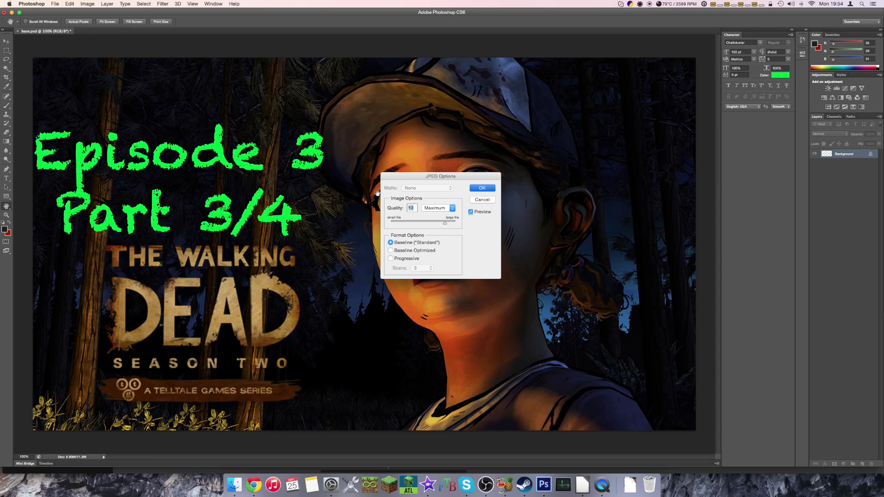
{"action": "left_click", "coordinate": [459, 182]}
{"action": "left_click", "coordinate": [482, 188]}
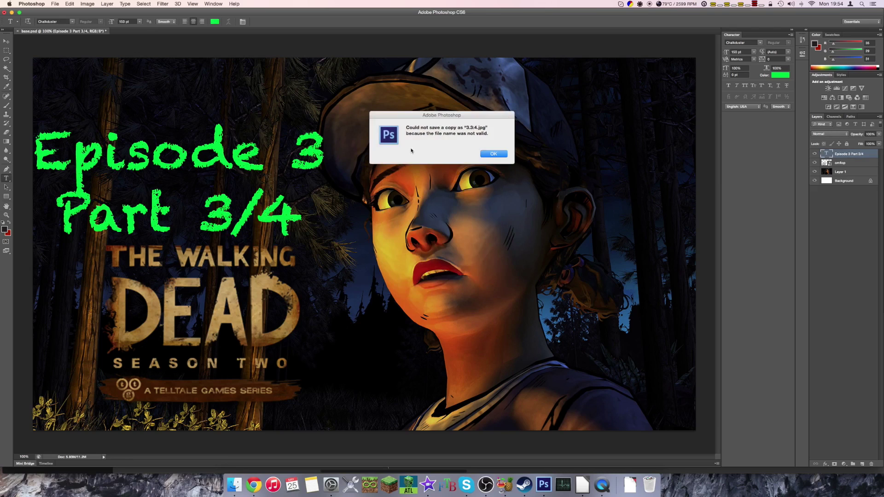
{"action": "left_click", "coordinate": [493, 154]}
{"action": "left_click", "coordinate": [68, 3]}
{"action": "mouse_move", "coordinate": [55, 3]}
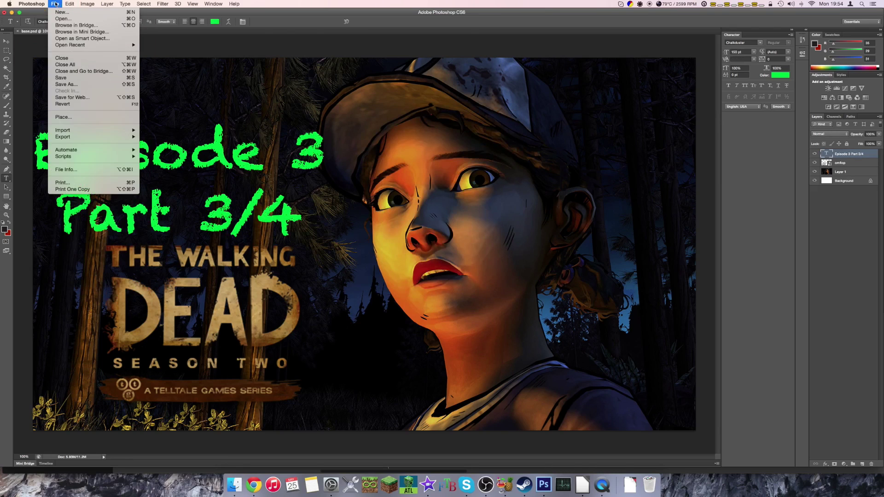
{"action": "left_click", "coordinate": [98, 85]}
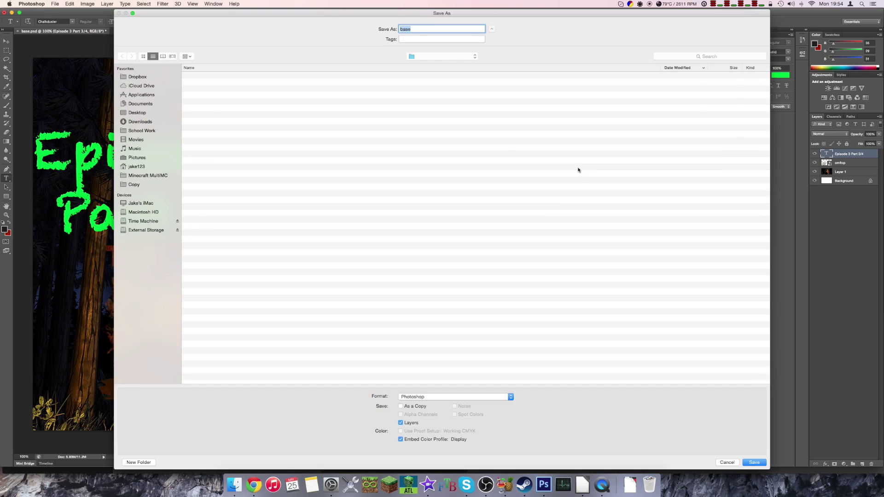
{"action": "type", "text": "3.3"}
{"action": "key", "text": "Return"}
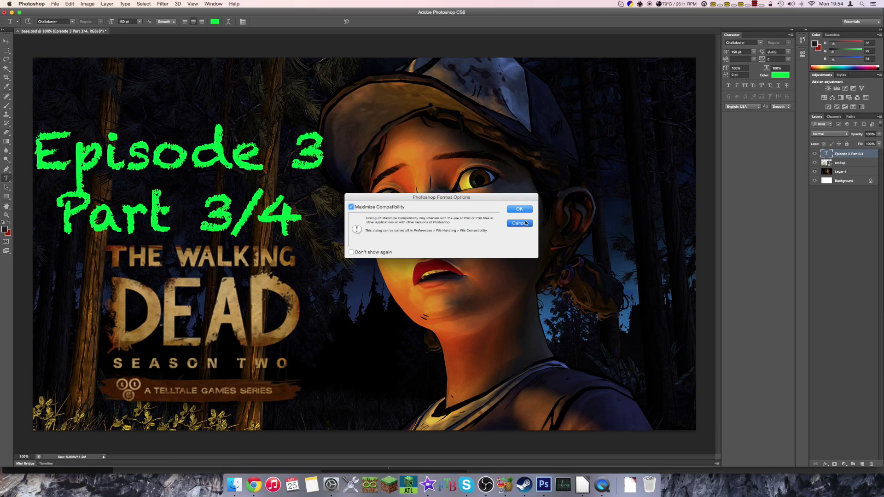
{"action": "key", "text": "Return"}
Step: Save a JPEG copy of the thumbnail as 3.34 in the walking dead s2 folder at Maximum quality
{"action": "left_click", "coordinate": [54, 4]}
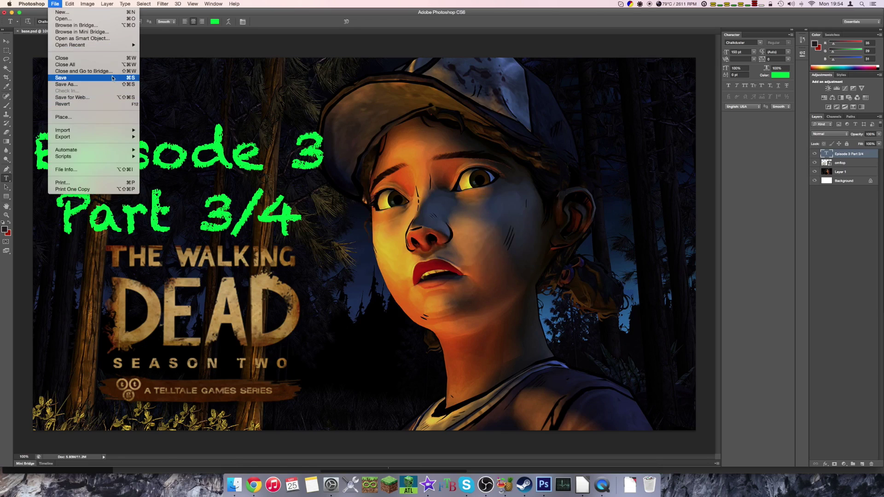
{"action": "left_click", "coordinate": [685, 227]}
{"action": "key", "text": "super+shift+s"}
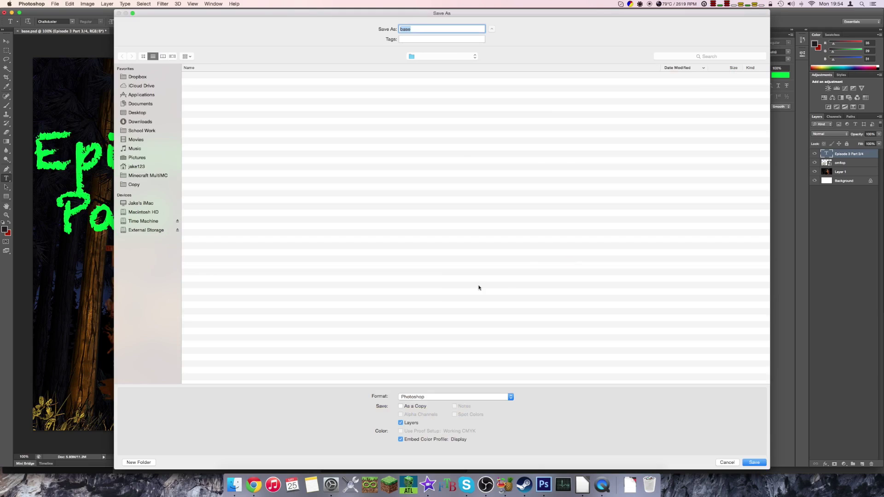
{"action": "left_click", "coordinate": [487, 396]}
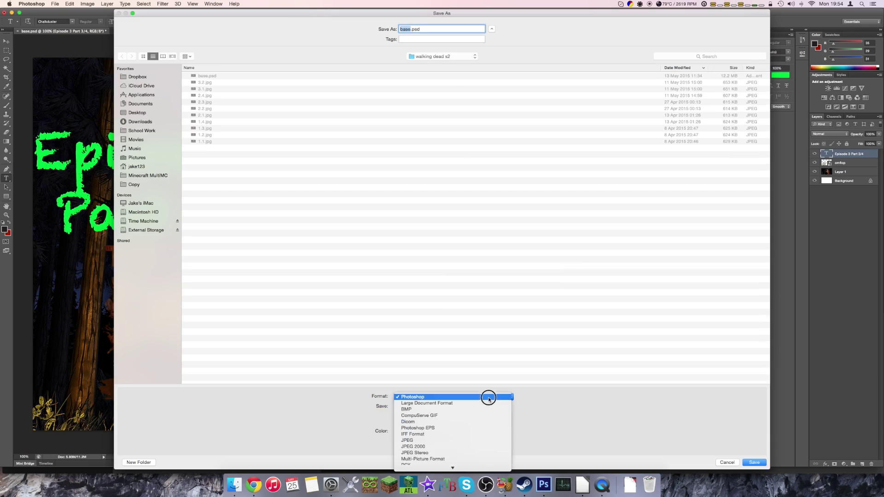
{"action": "left_click", "coordinate": [482, 441]}
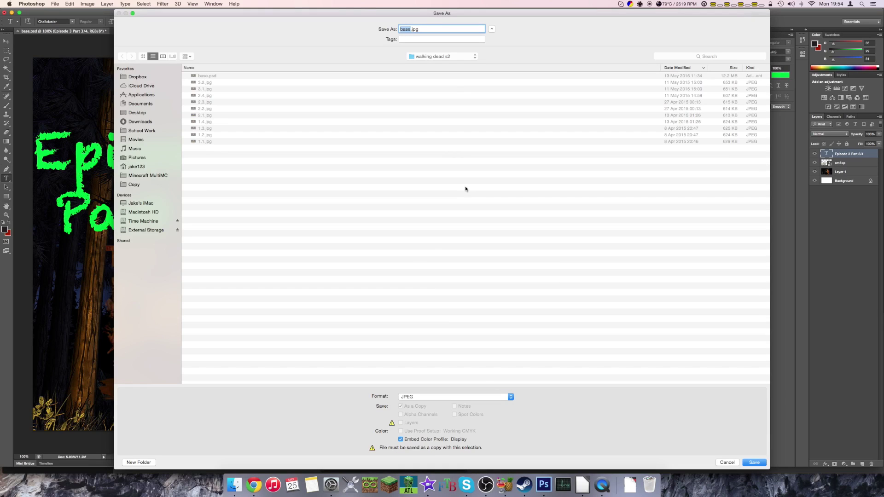
{"action": "type", "text": "3.45"}
{"action": "key", "text": "BackSpace"}
{"action": "type", "text": "34"}
{"action": "key", "text": "Return"}
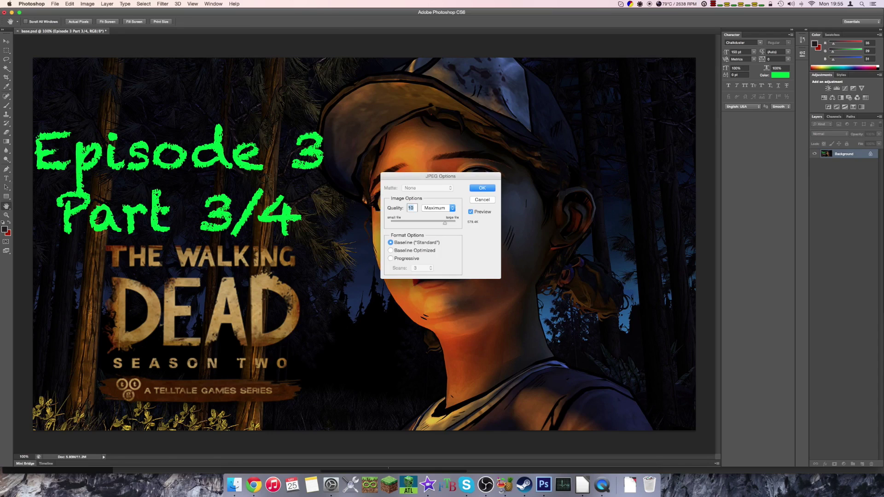
{"action": "key", "text": "Return"}
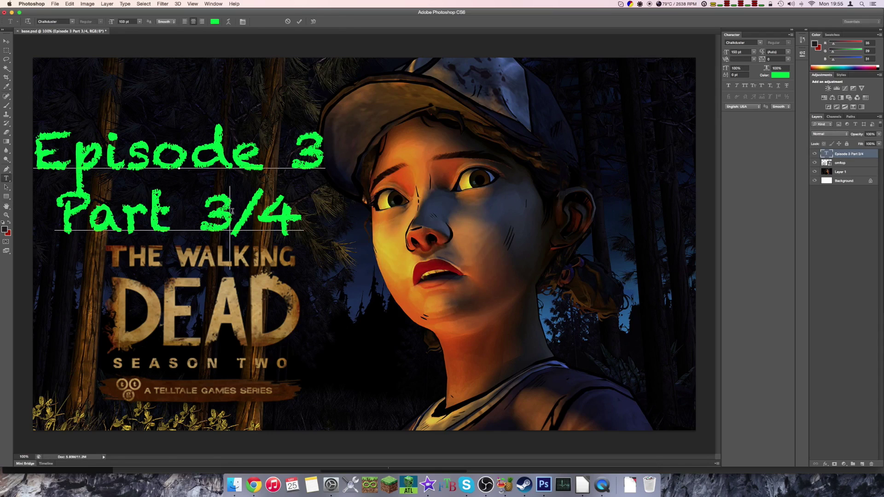
Step: Change the second line of the green thumbnail text to Part 5
{"action": "double_click", "coordinate": [233, 210]}
{"action": "type", "text": "5"}
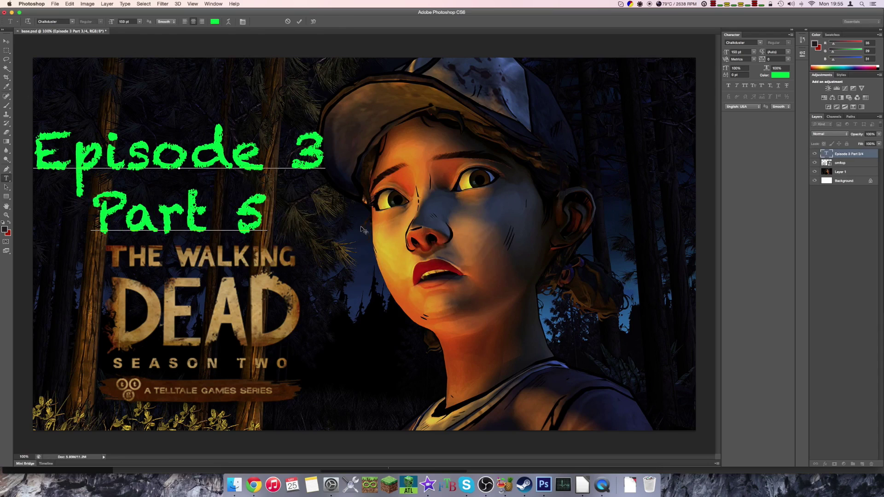
{"action": "left_click", "coordinate": [54, 4]}
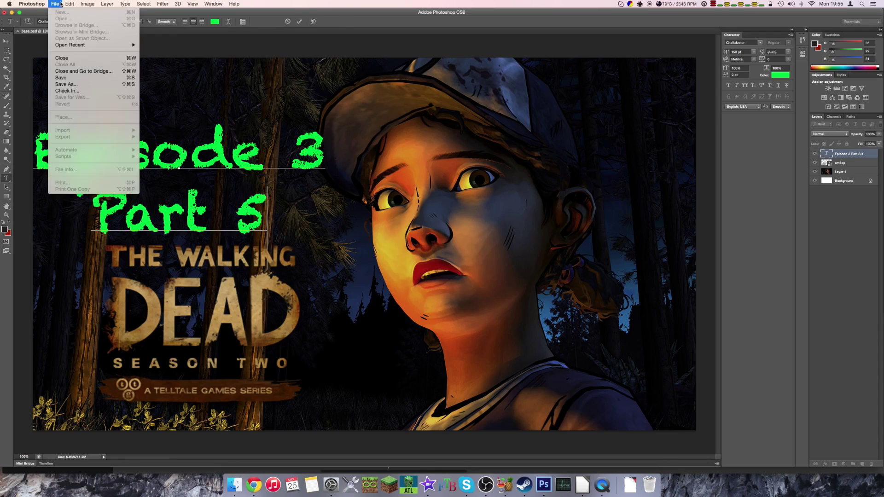
{"action": "left_click", "coordinate": [67, 84]}
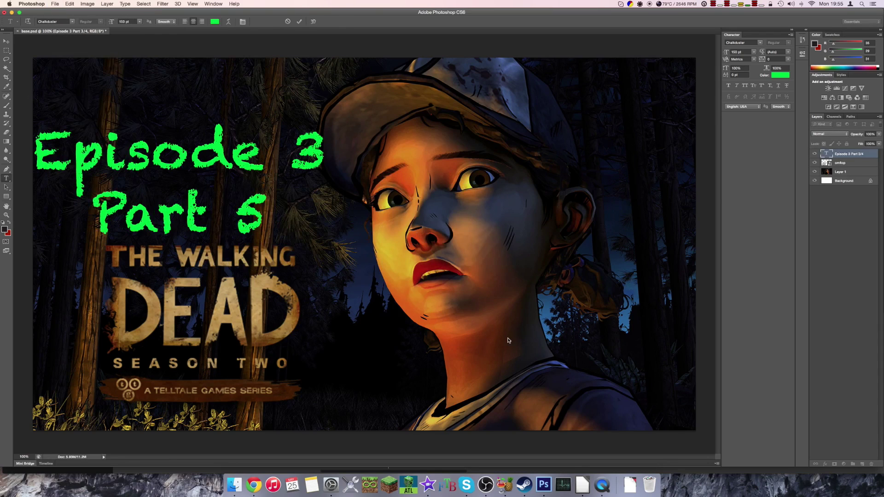
{"action": "type", "text": "3.5.psd"}
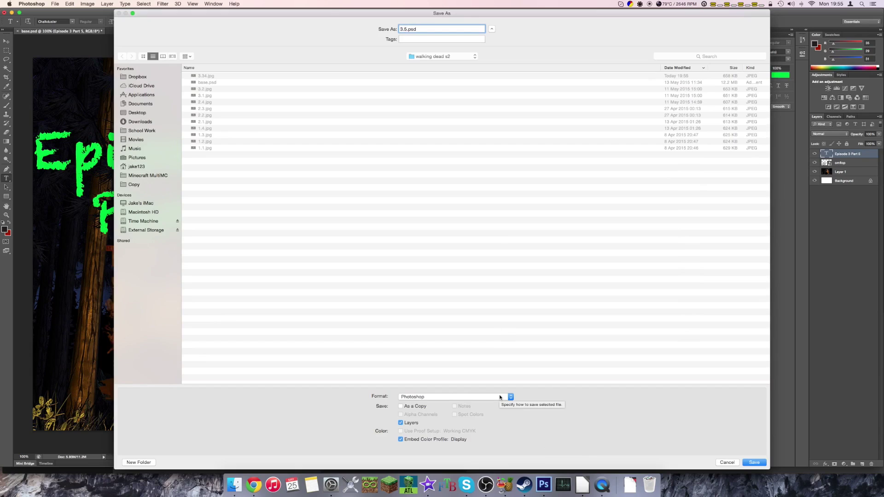
{"action": "left_click", "coordinate": [500, 397]}
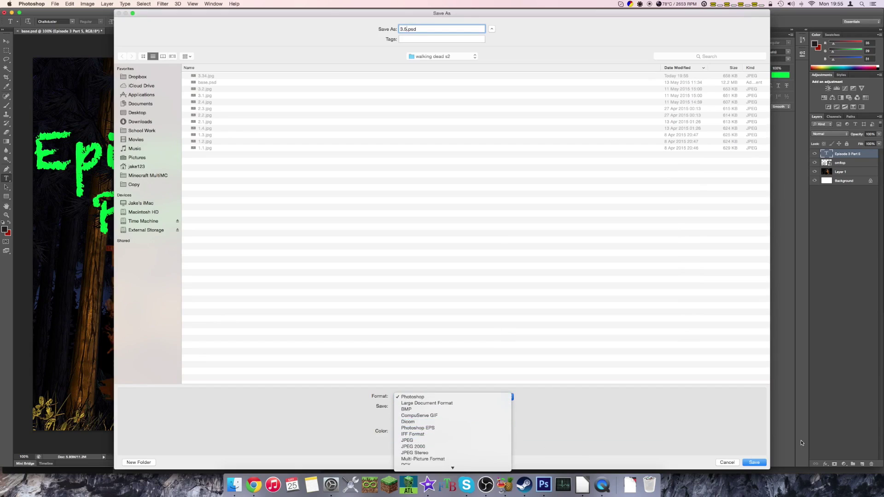
{"action": "left_click", "coordinate": [731, 458]}
{"action": "left_click", "coordinate": [729, 462]}
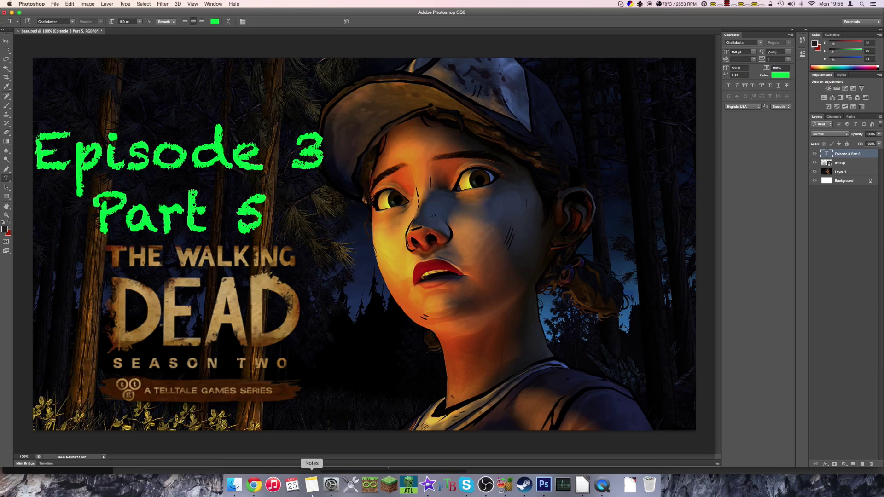
Step: Switch to Chrome and close the S3EP44 and S3EP45 video edit tabs, discarding any unsaved changes
{"action": "left_click", "coordinate": [253, 485]}
{"action": "mouse_move", "coordinate": [478, 242]}
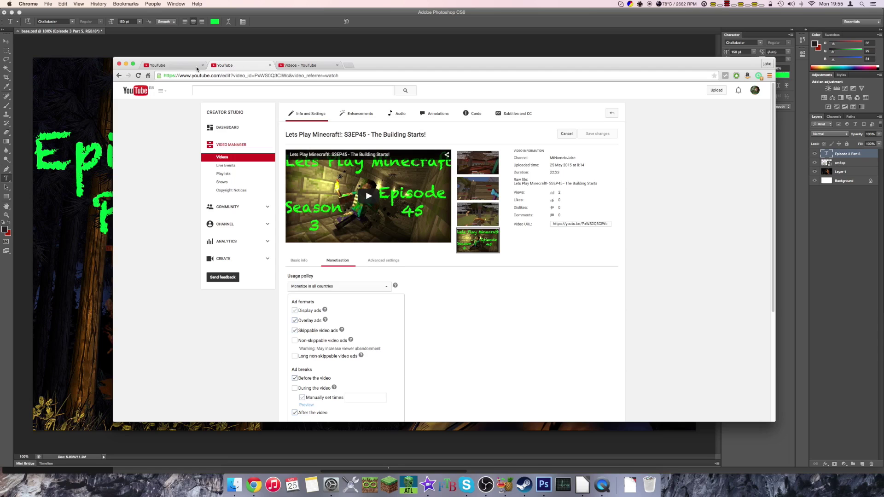
{"action": "left_click", "coordinate": [197, 68]}
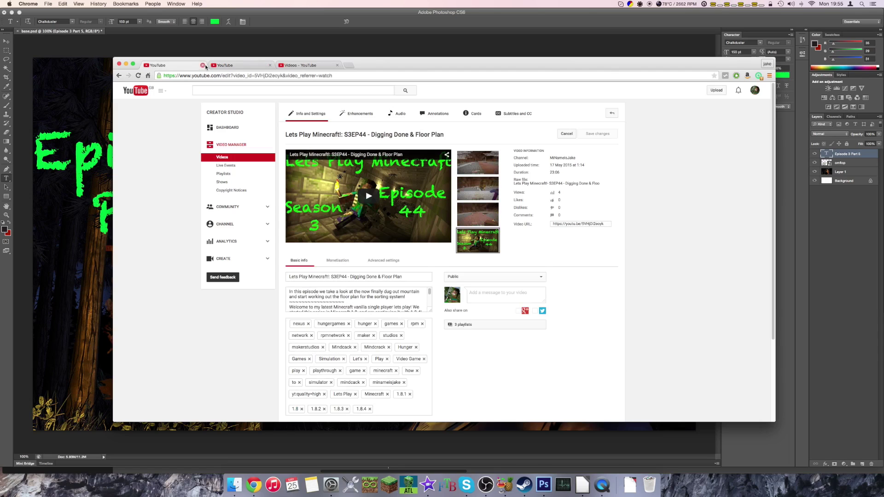
{"action": "left_click", "coordinate": [202, 66]}
{"action": "left_click", "coordinate": [203, 65]}
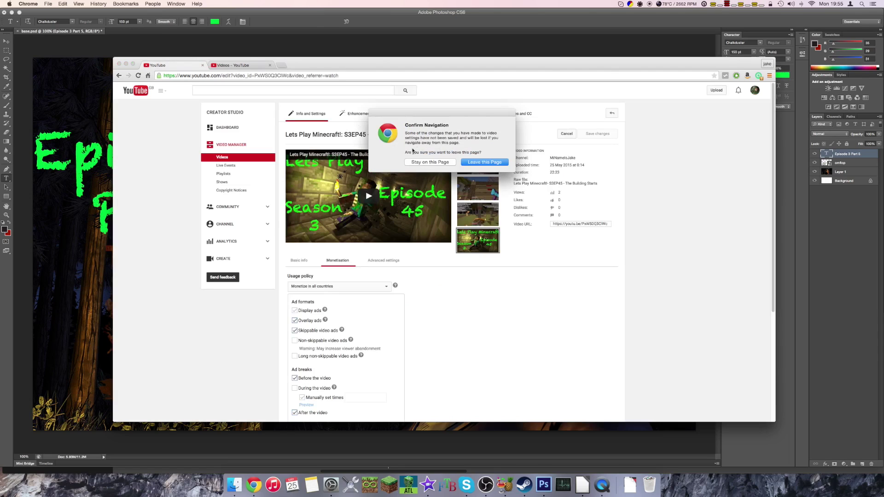
{"action": "left_click", "coordinate": [463, 163]}
Step: Reload the YouTube Video Manager and look through the list of uploaded videos
{"action": "left_click", "coordinate": [263, 76]}
{"action": "key", "text": "Return"}
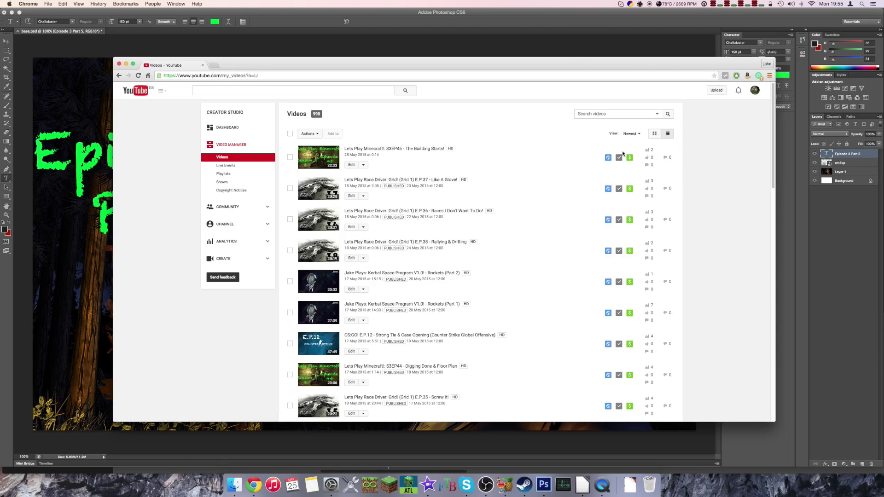
{"action": "scroll", "coordinate": [526, 178], "scroll_direction": "down", "scroll_amount": 1}
{"action": "scroll", "coordinate": [496, 165], "scroll_direction": "down", "scroll_amount": 20}
{"action": "scroll", "coordinate": [496, 165], "scroll_direction": "up", "scroll_amount": 20}
Step: Open the channel's Status and features page and examine the account status, network entry and feature list
{"action": "left_click", "coordinate": [755, 90]}
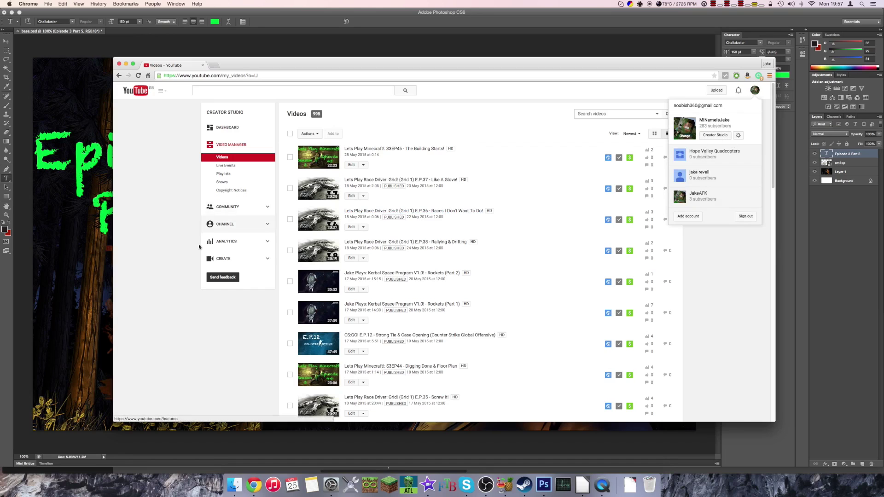
{"action": "left_click", "coordinate": [229, 217]}
{"action": "left_click", "coordinate": [227, 223]}
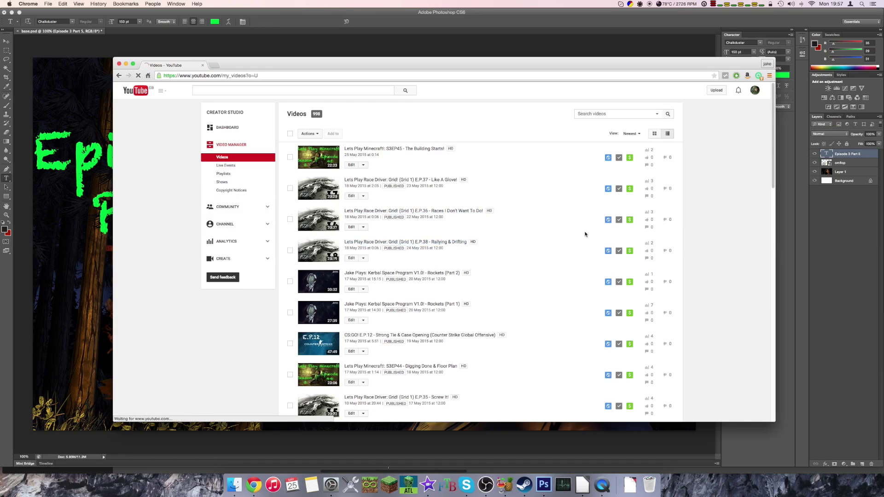
{"action": "scroll", "coordinate": [585, 235], "scroll_direction": "down", "scroll_amount": 5}
{"action": "scroll", "coordinate": [585, 233], "scroll_direction": "up", "scroll_amount": 5}
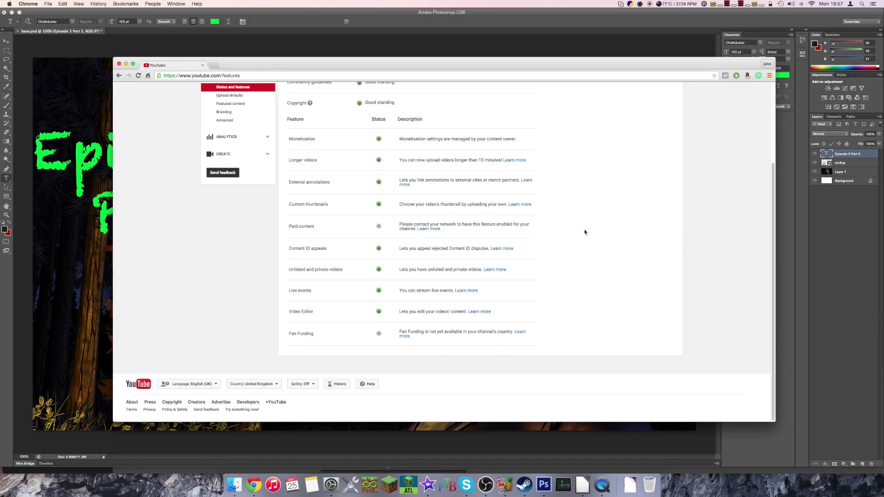
{"action": "left_click_drag", "start_coordinate": [392, 168], "coordinate": [284, 161]}
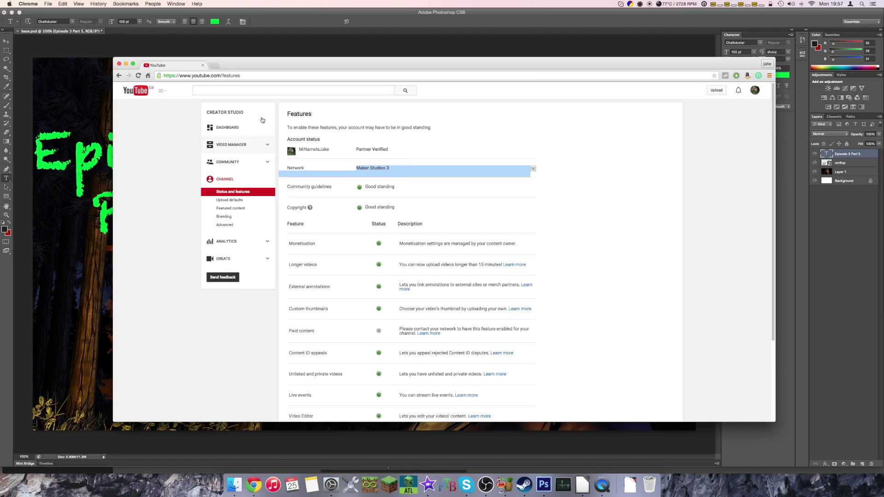
Step: Open the account's own channel page by its youtube.com address and review the setup details in its About section
{"action": "left_click_drag", "start_coordinate": [246, 76], "coordinate": [225, 75]}
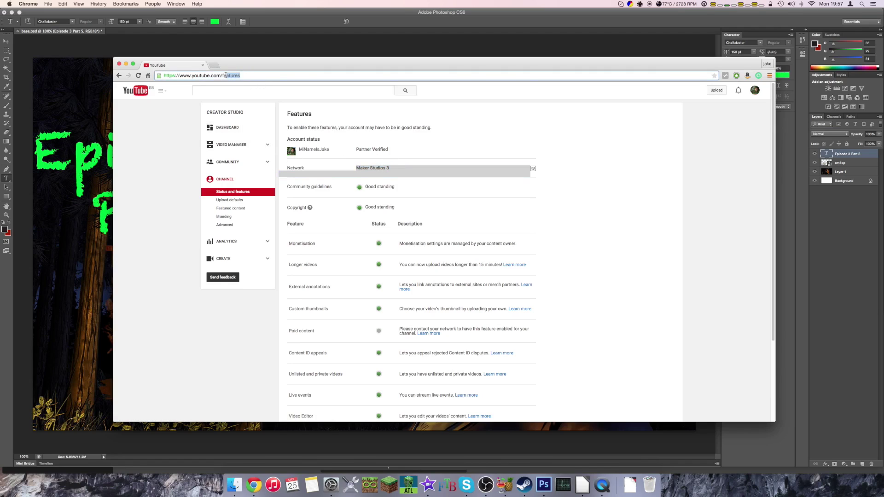
{"action": "key", "text": "BackSpace"}
{"action": "key", "text": "BackSpace"}
{"action": "key", "text": "BackSpace"}
{"action": "type", "text": "min"}
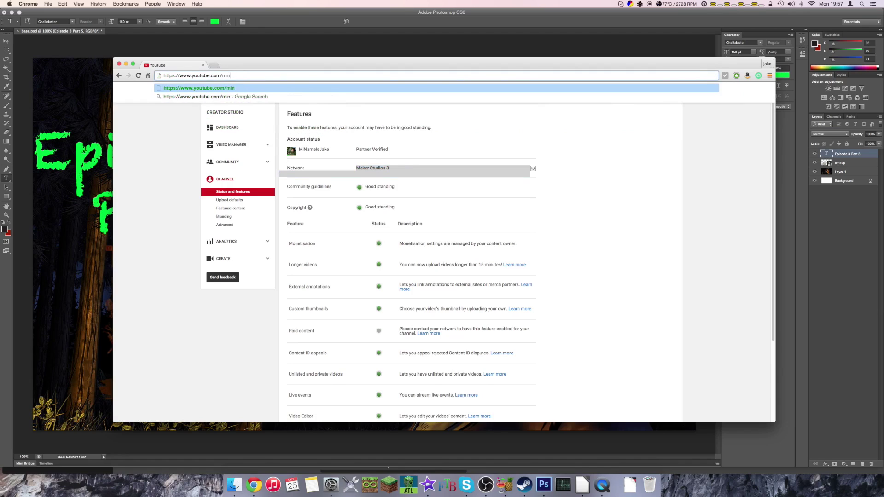
{"action": "type", "text": "ameisjake"}
{"action": "key", "text": "Return"}
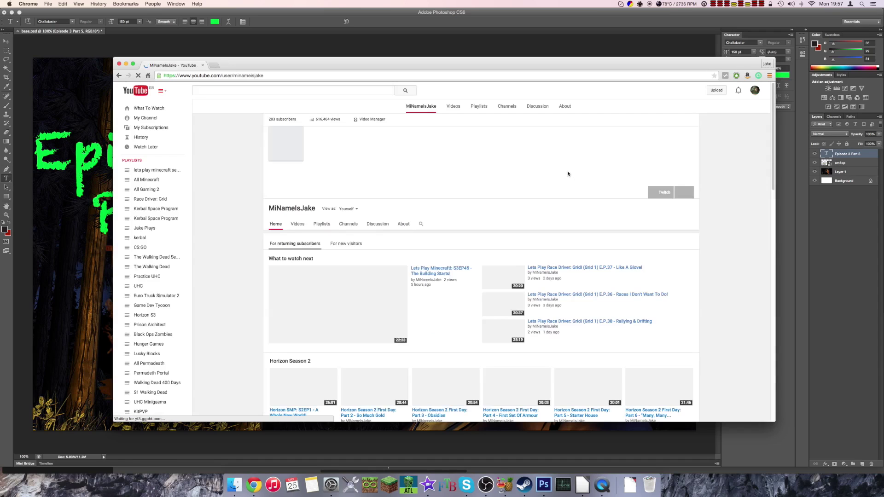
{"action": "left_click", "coordinate": [403, 225]}
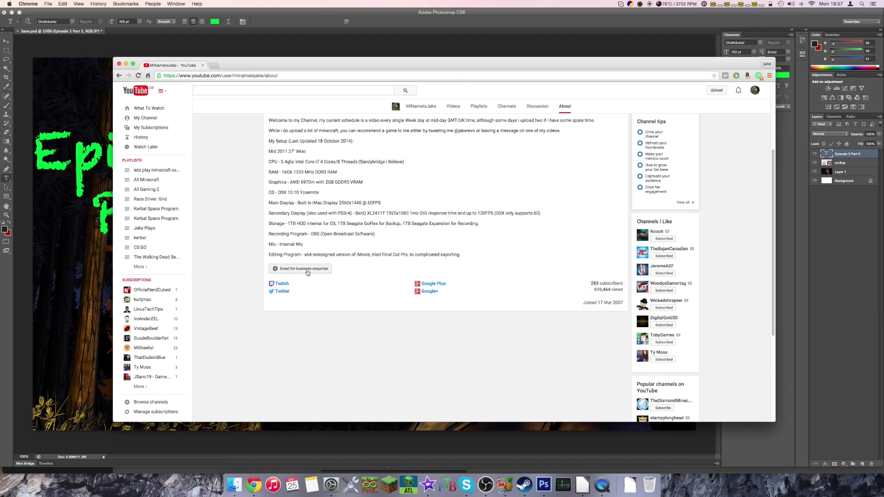
{"action": "scroll", "coordinate": [325, 206], "scroll_direction": "up", "scroll_amount": 5}
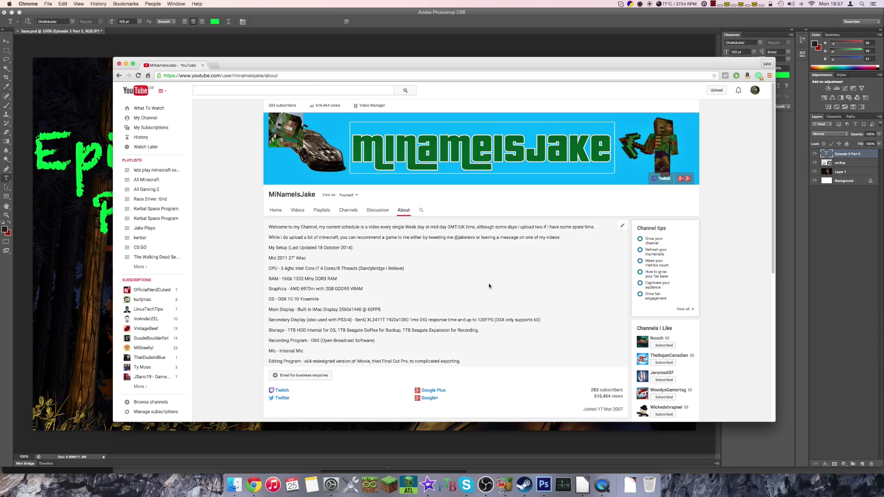